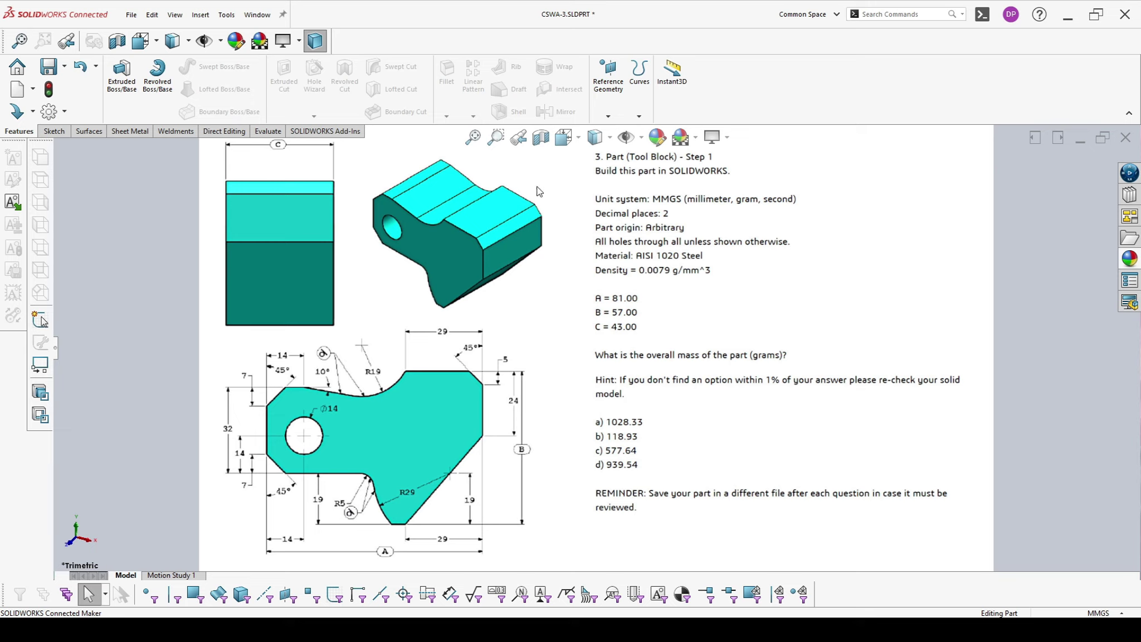
- Check the part's document unit settings and keep them as MMGS
left_click(49, 112)
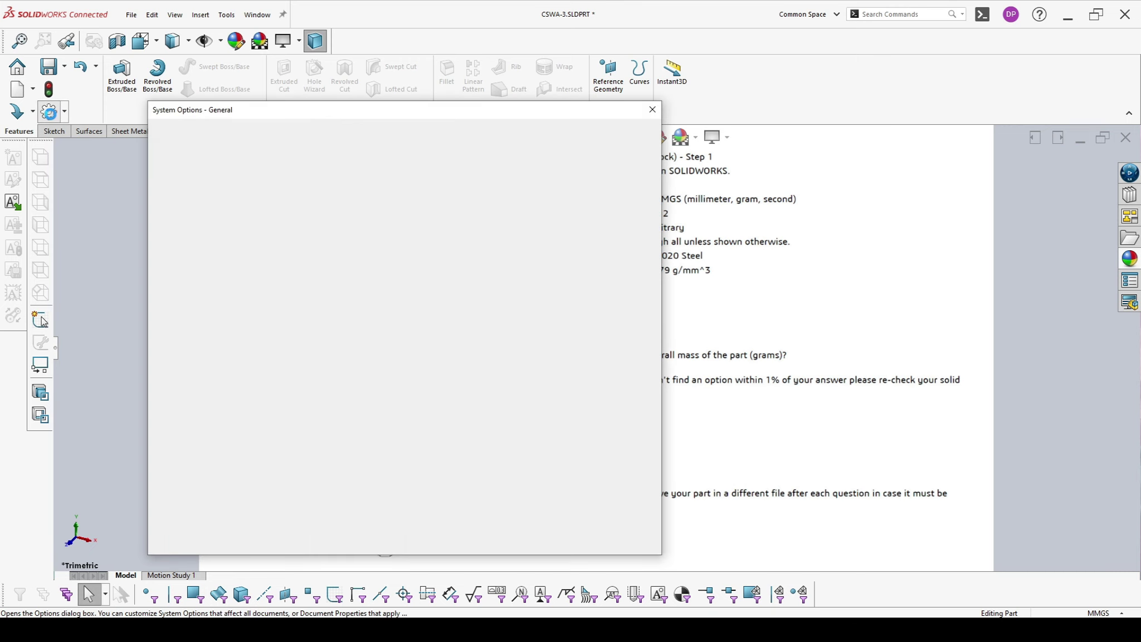
left_click_drag(445, 110, 334, 77)
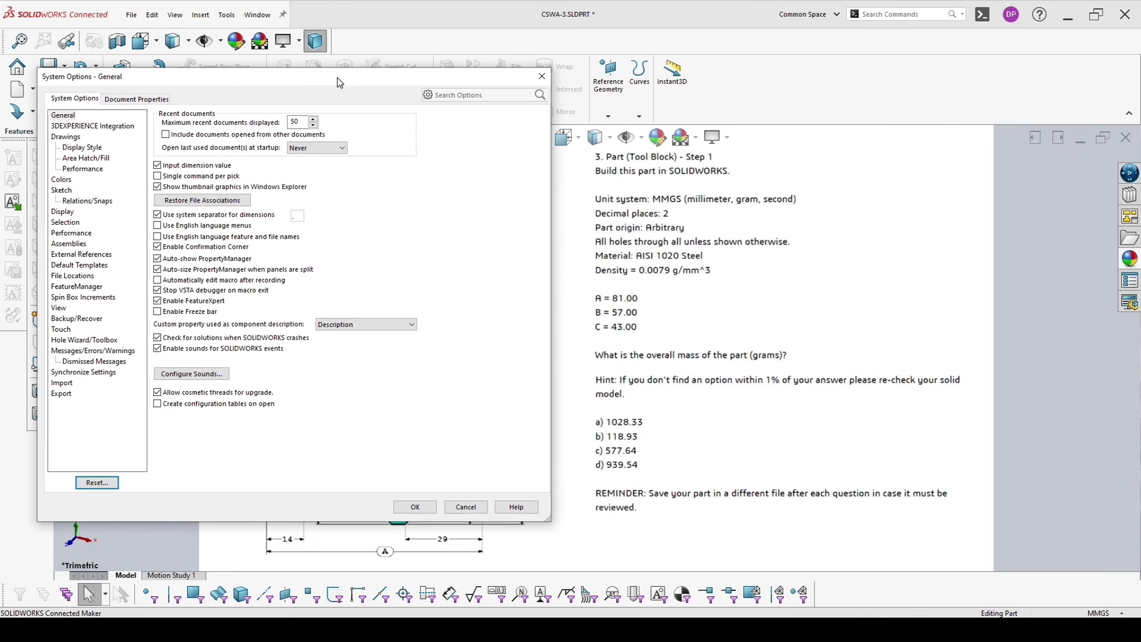
left_click(143, 101)
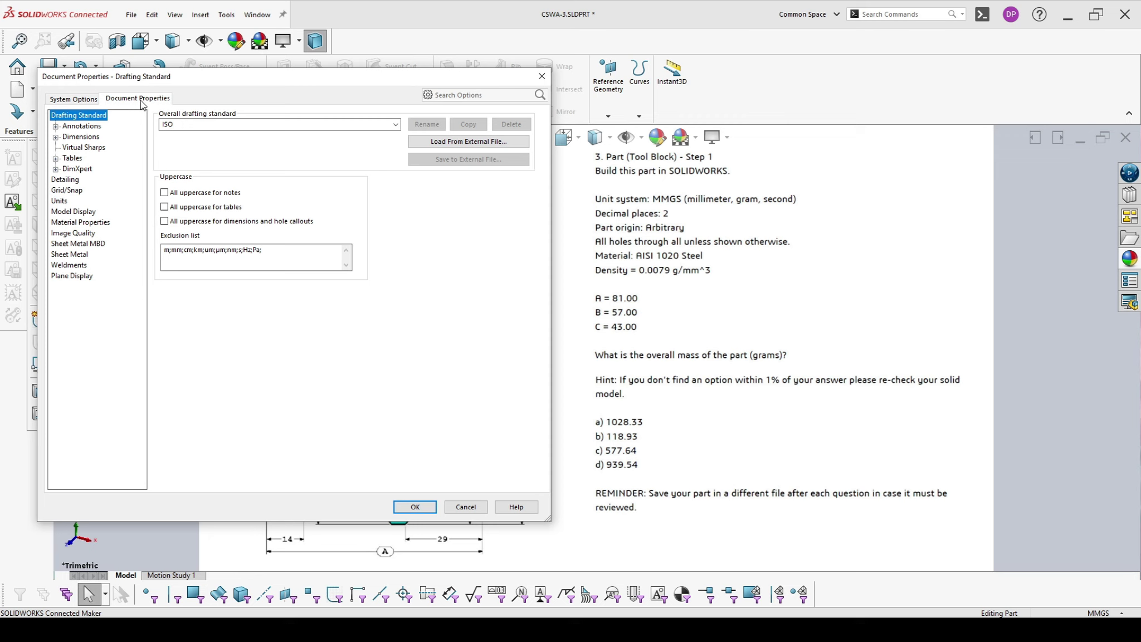
left_click(60, 201)
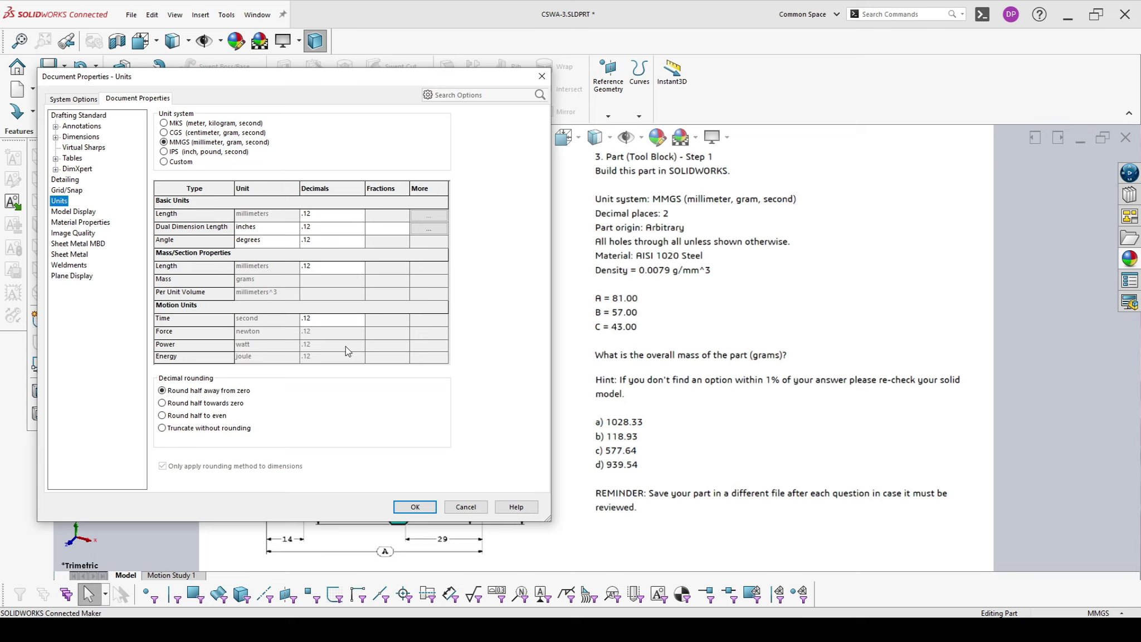
left_click(415, 507)
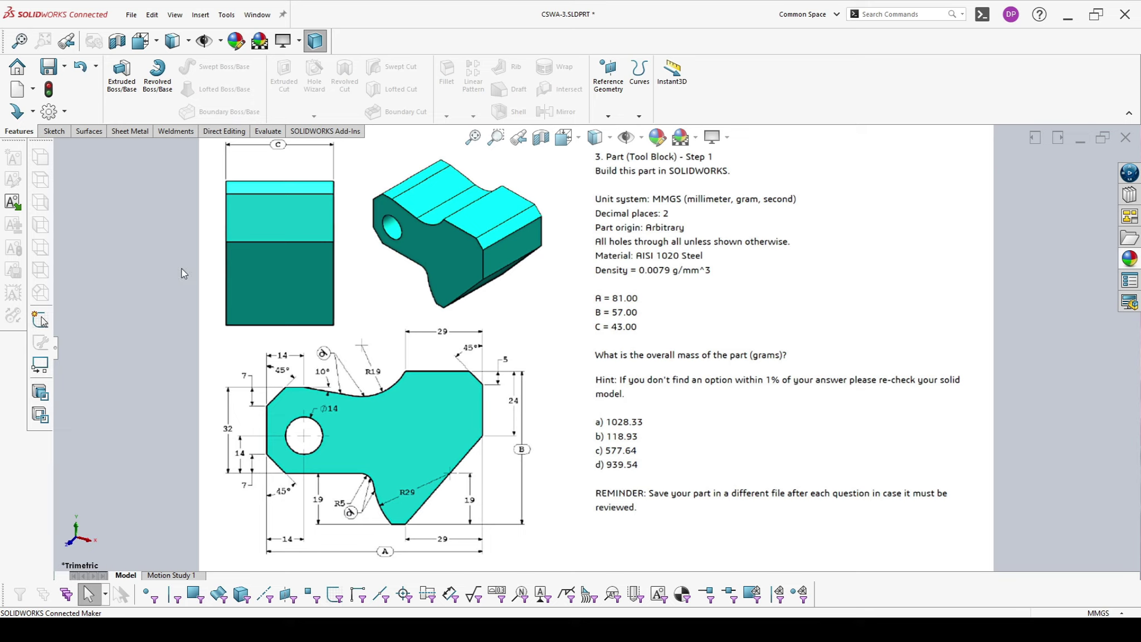
- Apply Steel > AISI 1020 to the part, reviewing its properties in Metric (MKS) units
left_click(56, 346)
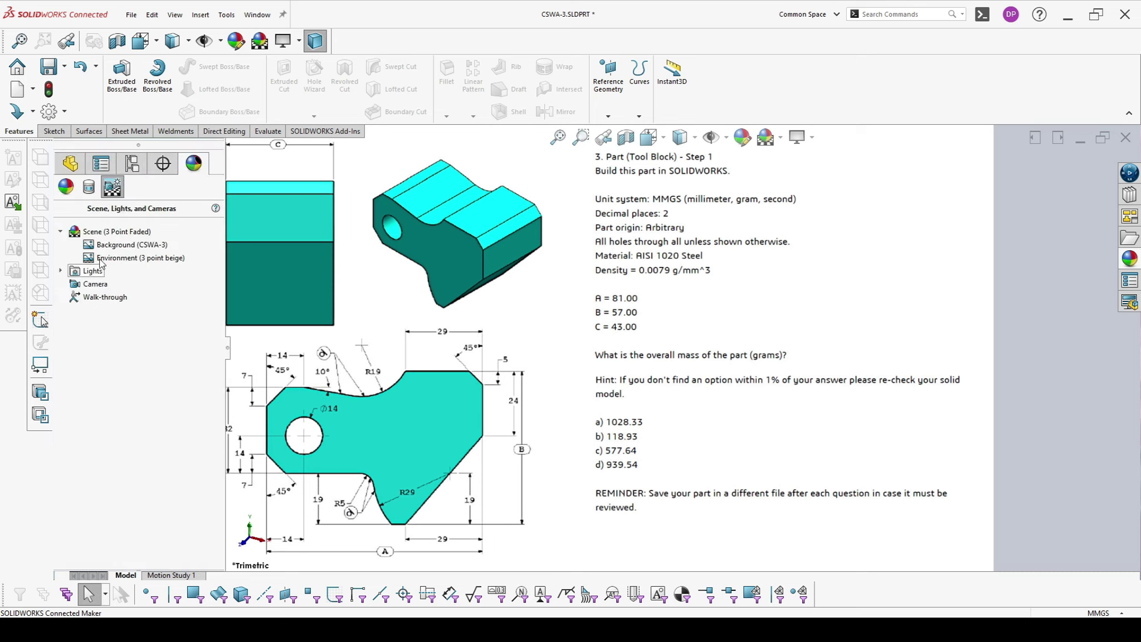
left_click(70, 163)
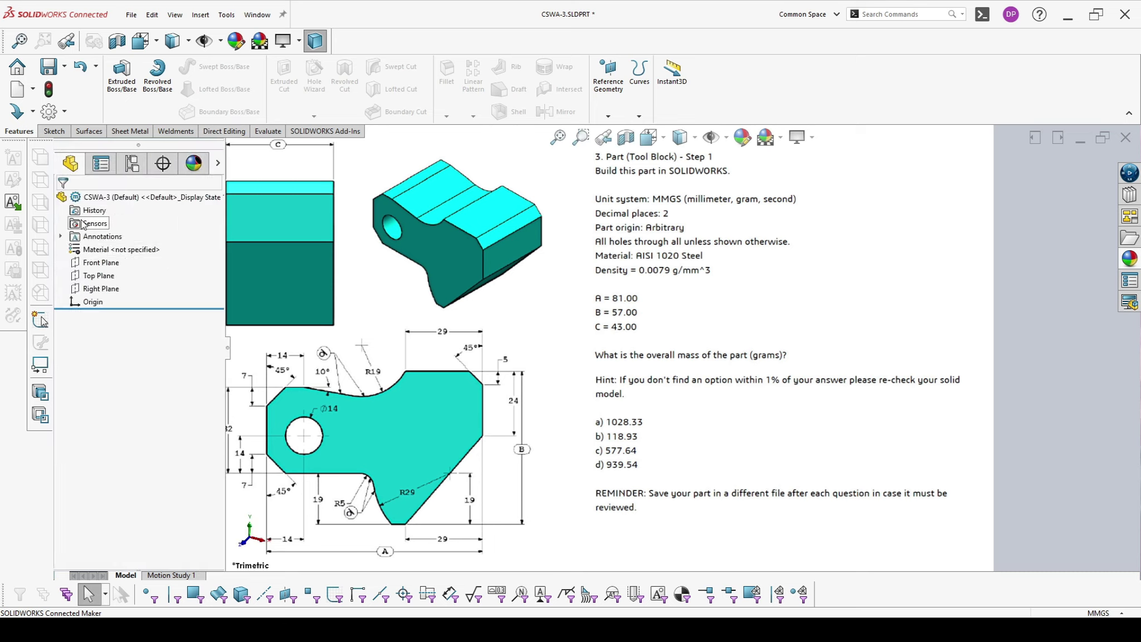
left_click(85, 254)
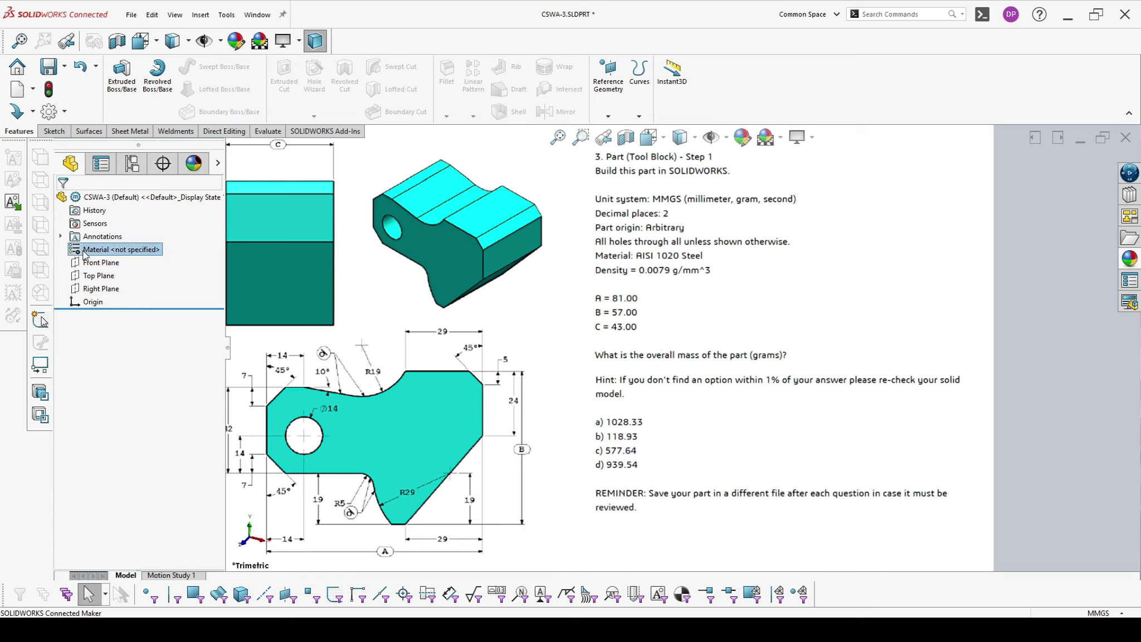
right_click(85, 254)
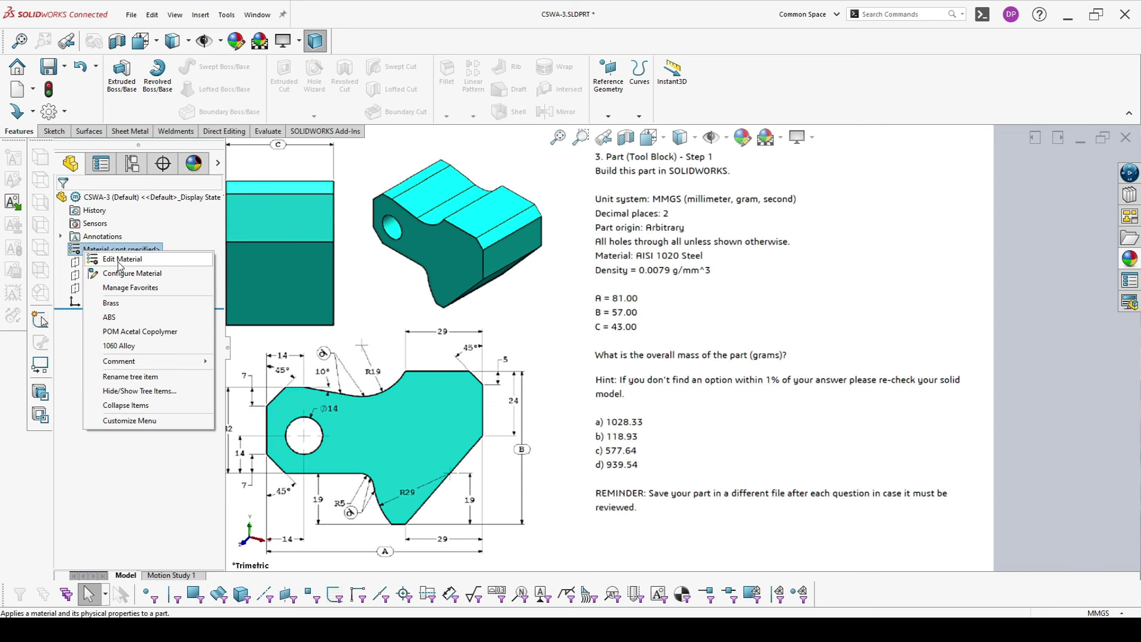
left_click(114, 261)
left_click_drag(613, 141, 361, 124)
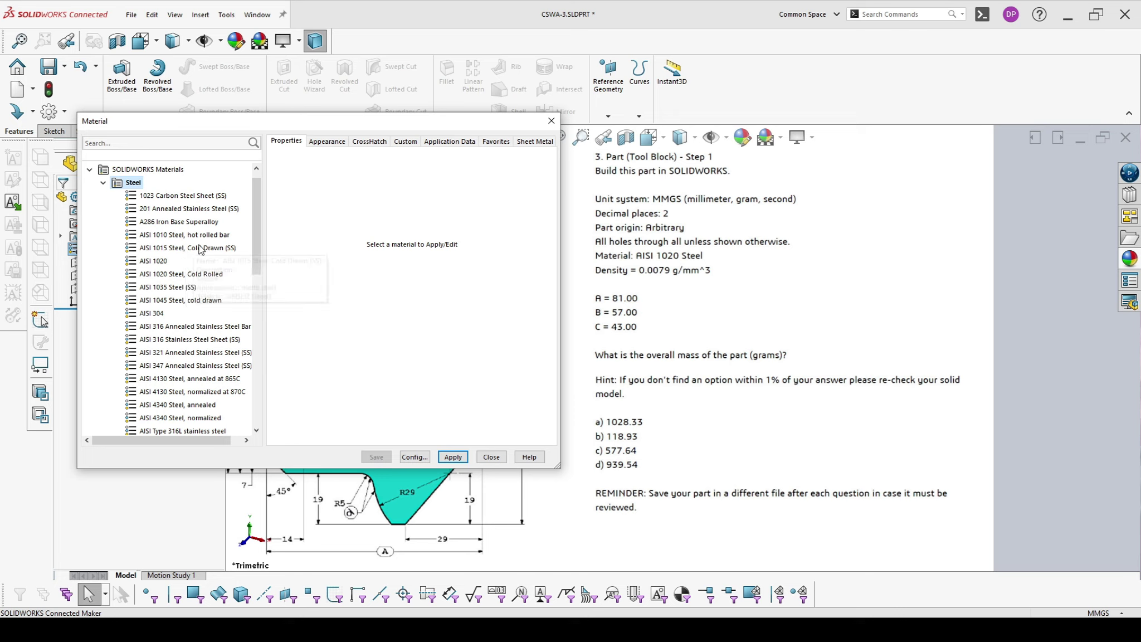
left_click(153, 261)
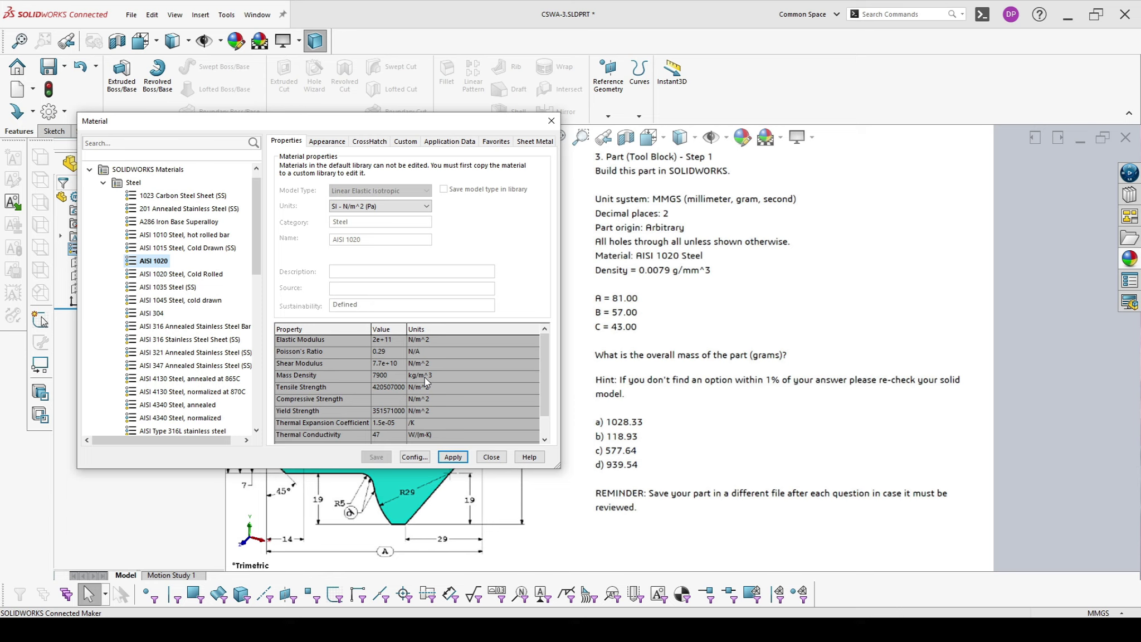
left_click(391, 209)
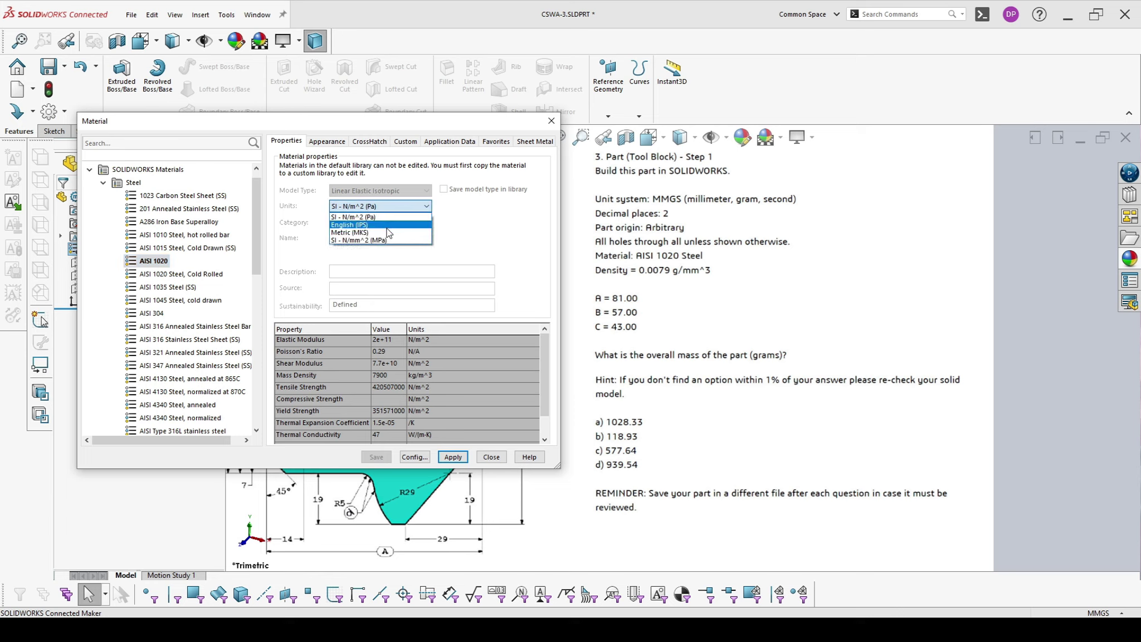
left_click(388, 232)
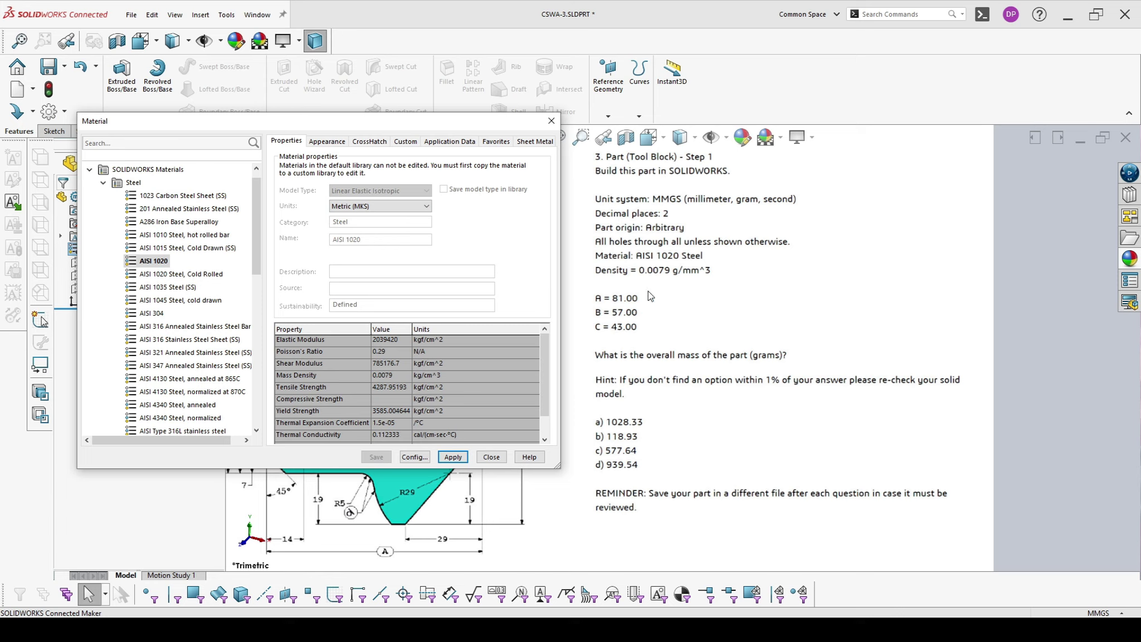
left_click(456, 463)
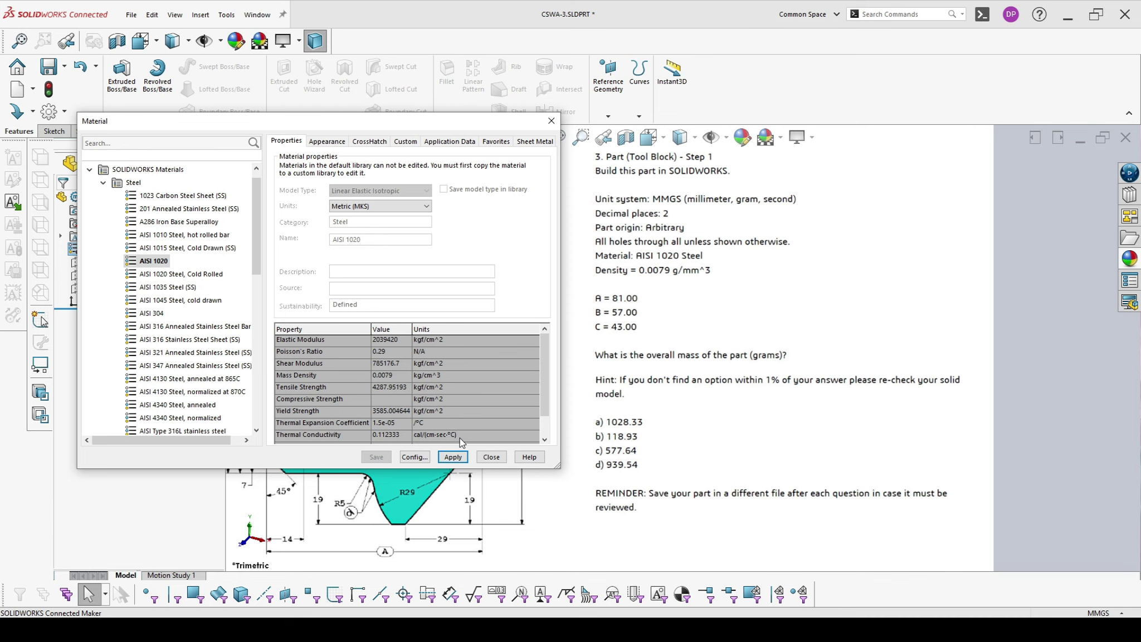
left_click(491, 457)
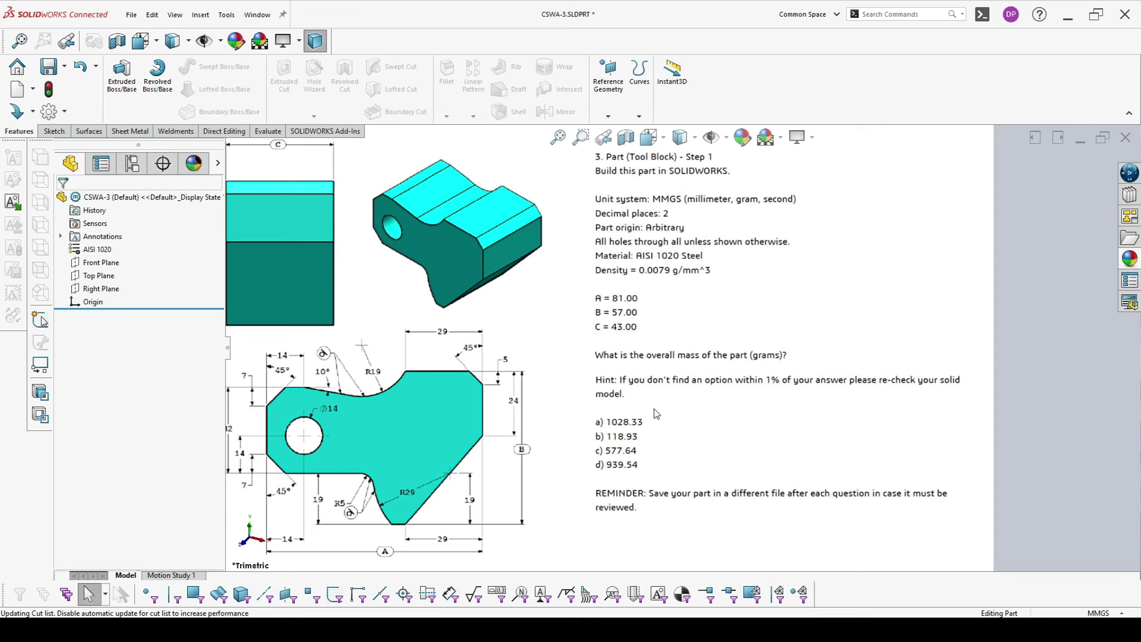
left_click(227, 349)
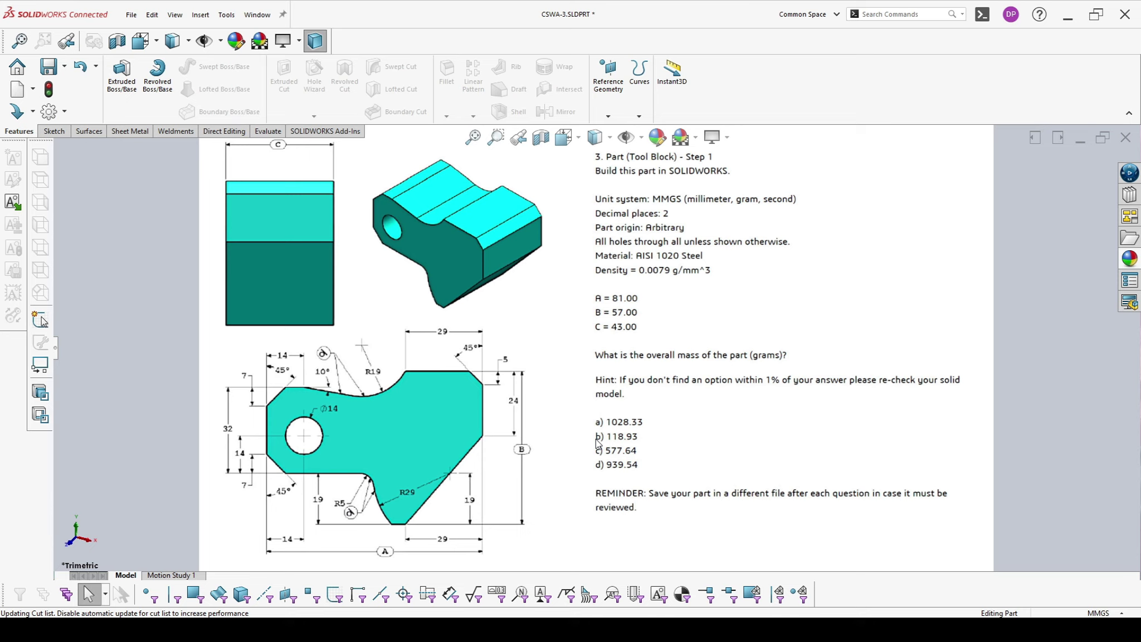
left_click(54, 350)
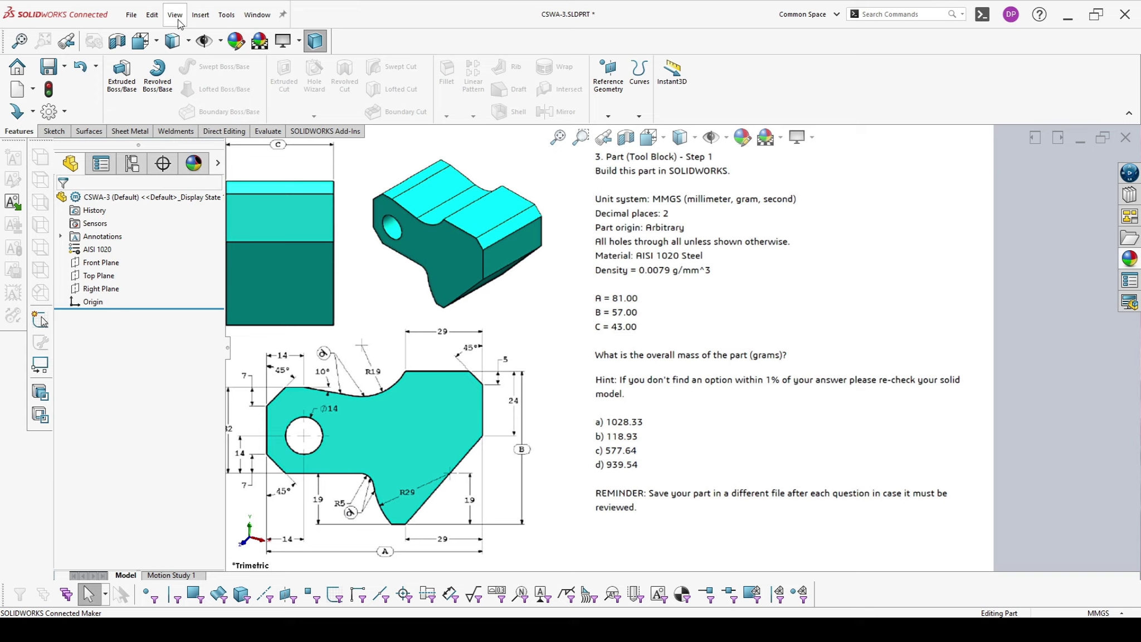
- In the Equations editor, add global variable A = 81
left_click(227, 16)
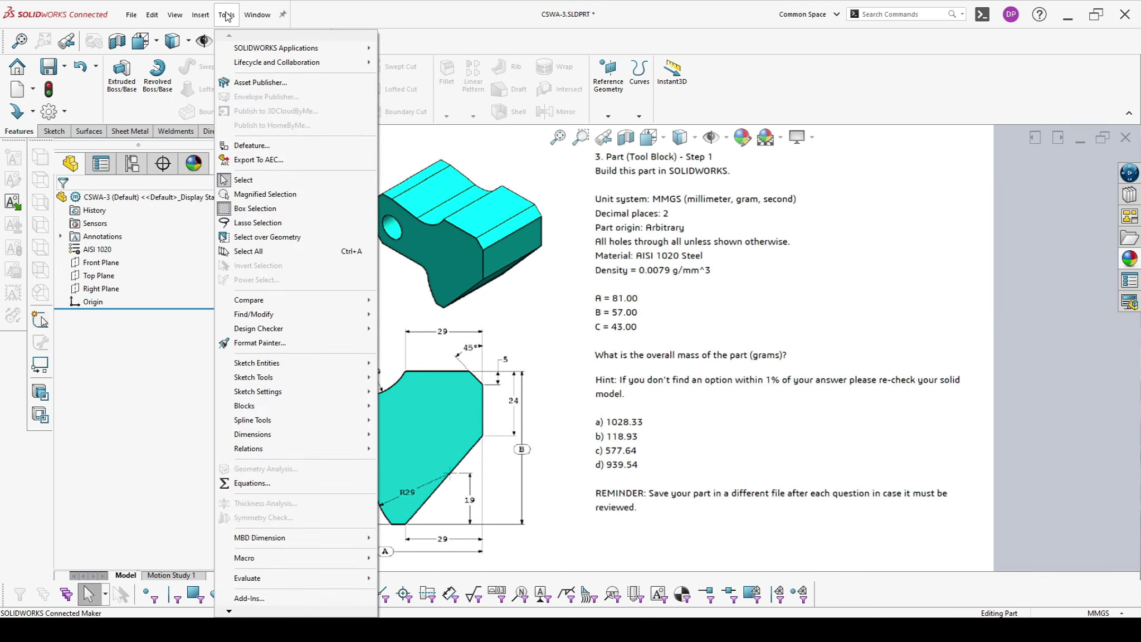
left_click(257, 485)
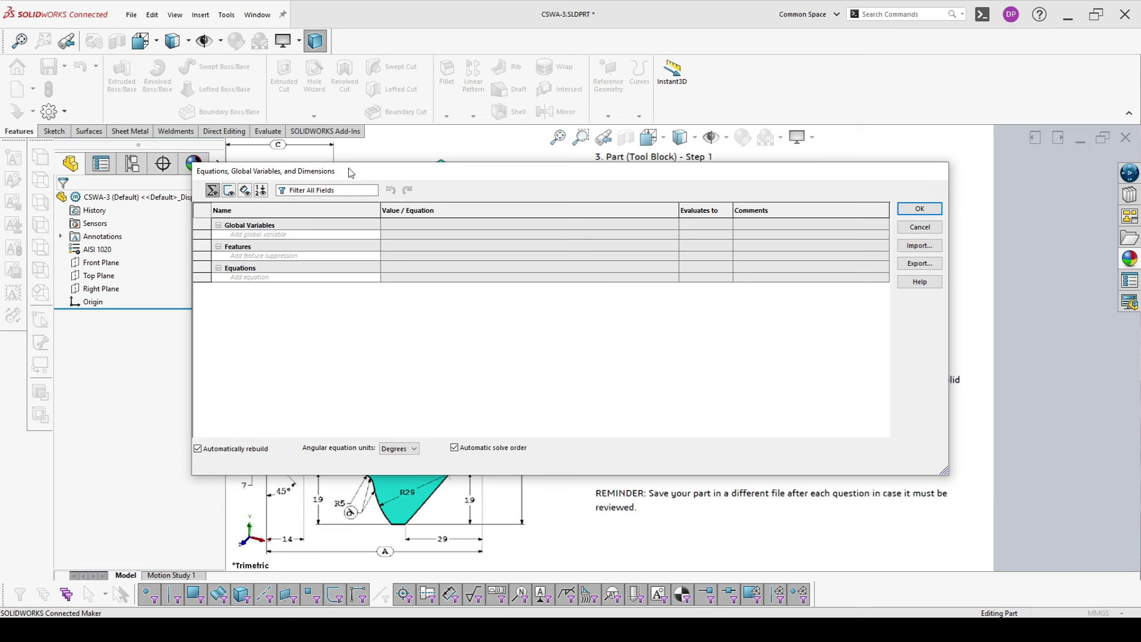
left_click_drag(438, 167, 377, 27)
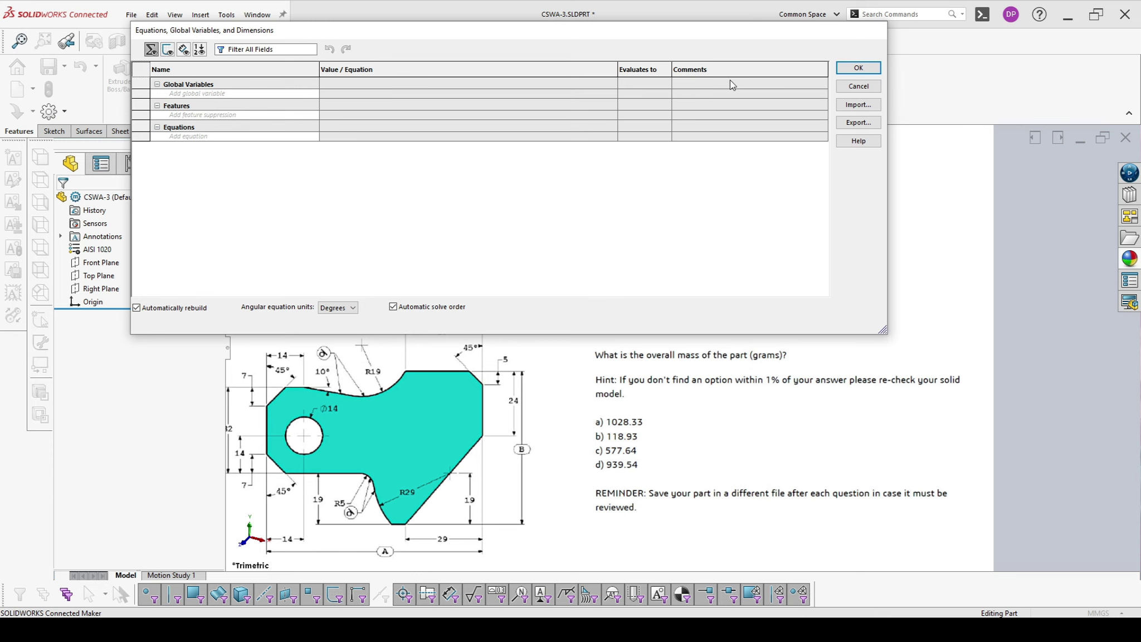
left_click_drag(710, 32, 873, 369)
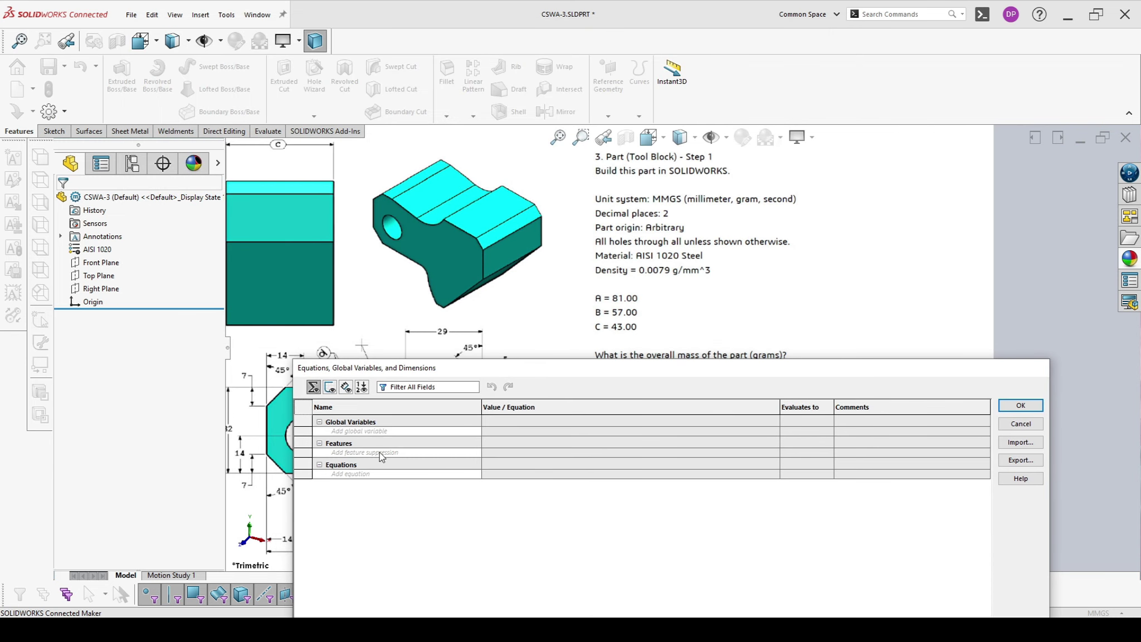
left_click(386, 433)
type("A")
left_click(508, 432)
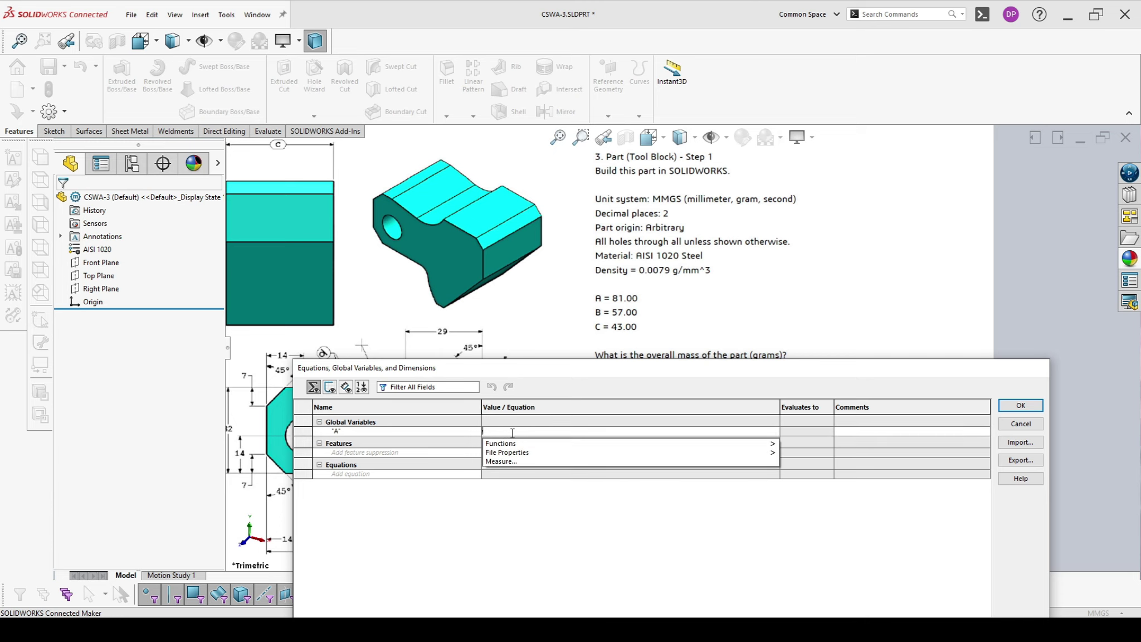
type("81")
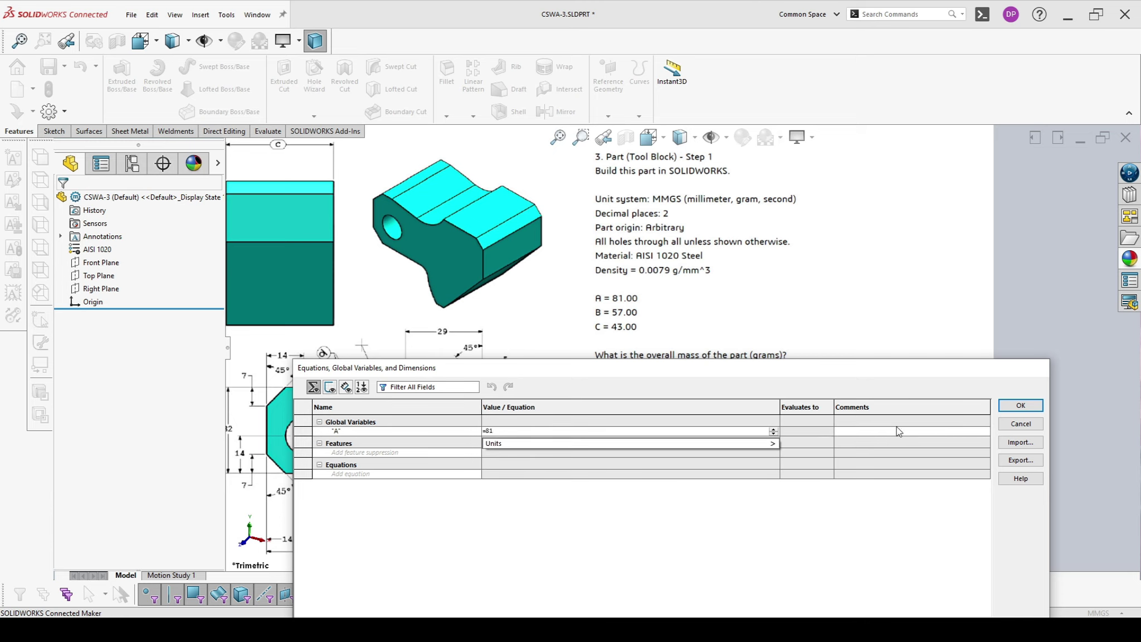
key("Return")
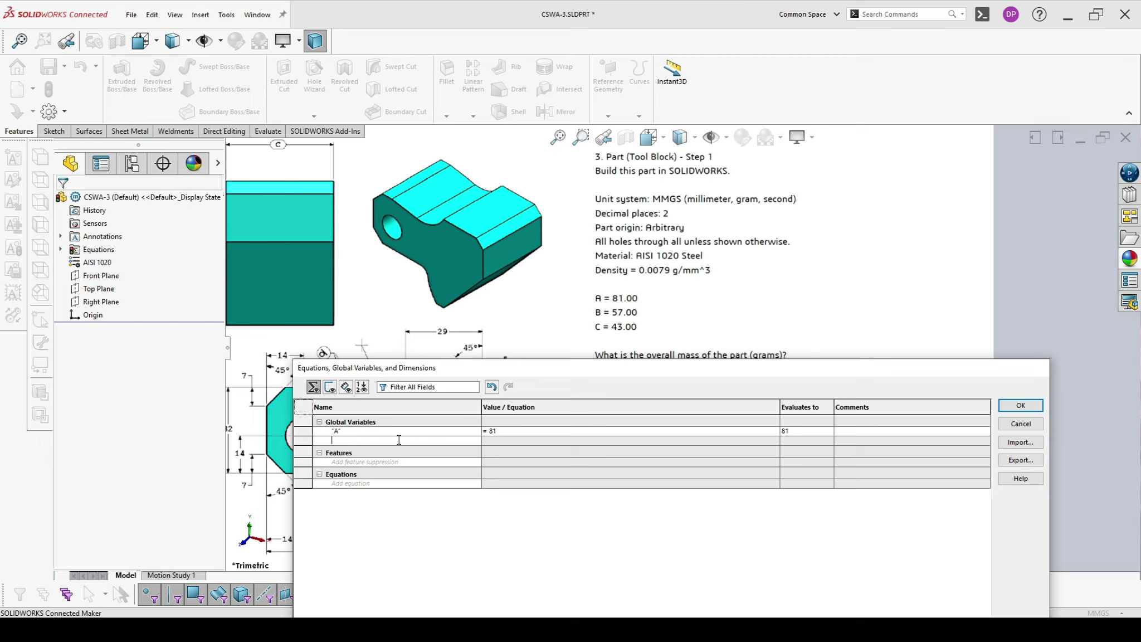
- Add global variables B = 57 and C = 43 and confirm the table
type("B")
left_click(512, 439)
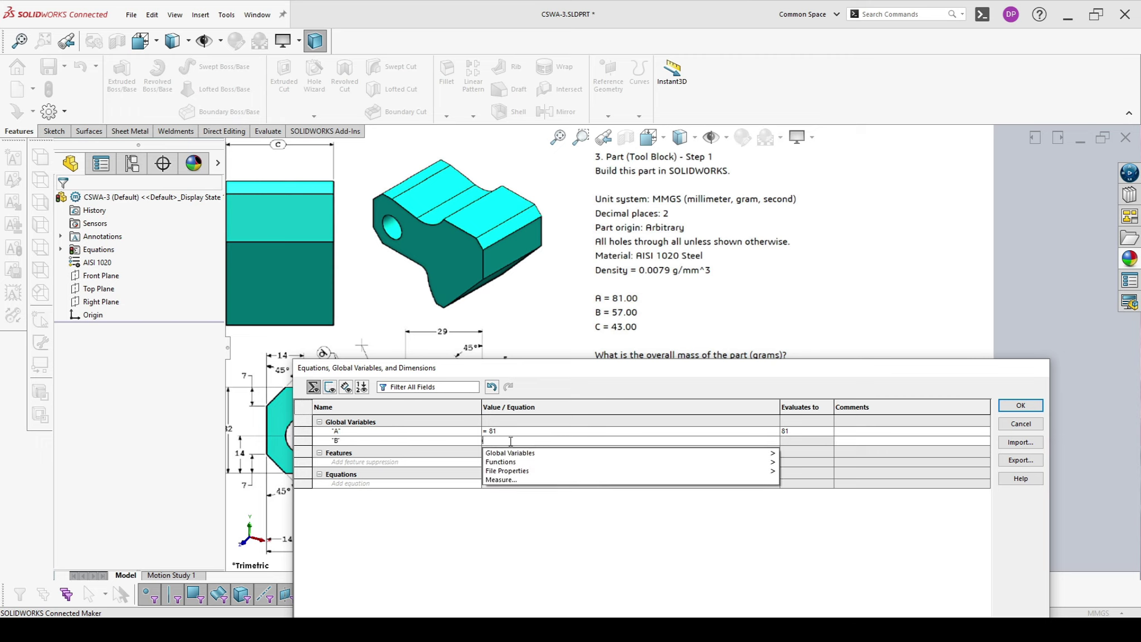
type("57")
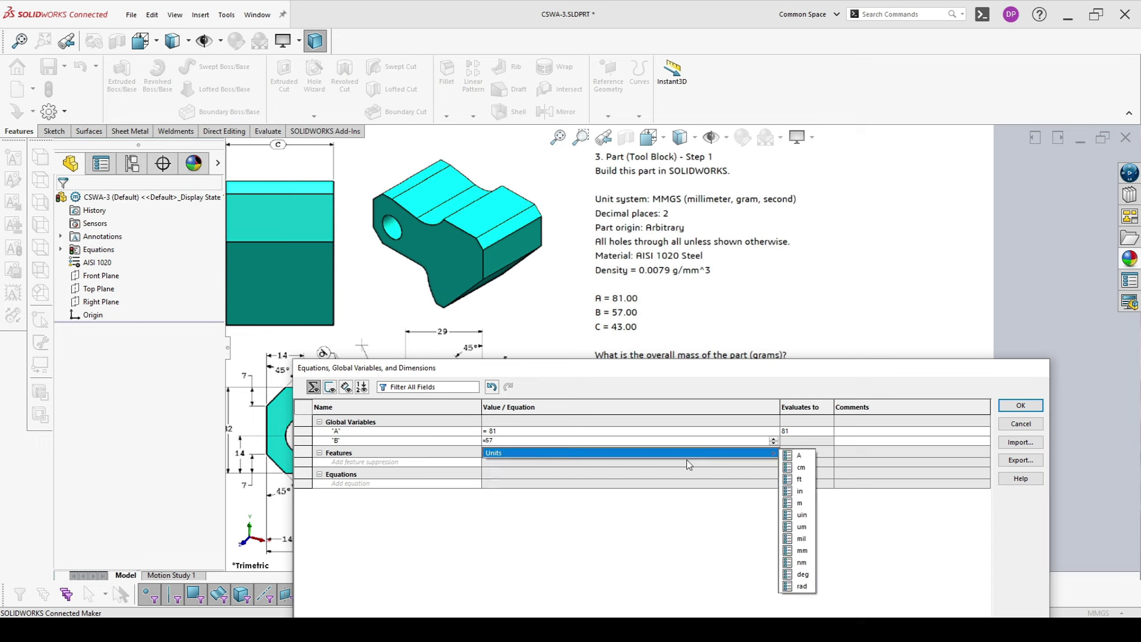
left_click(891, 442)
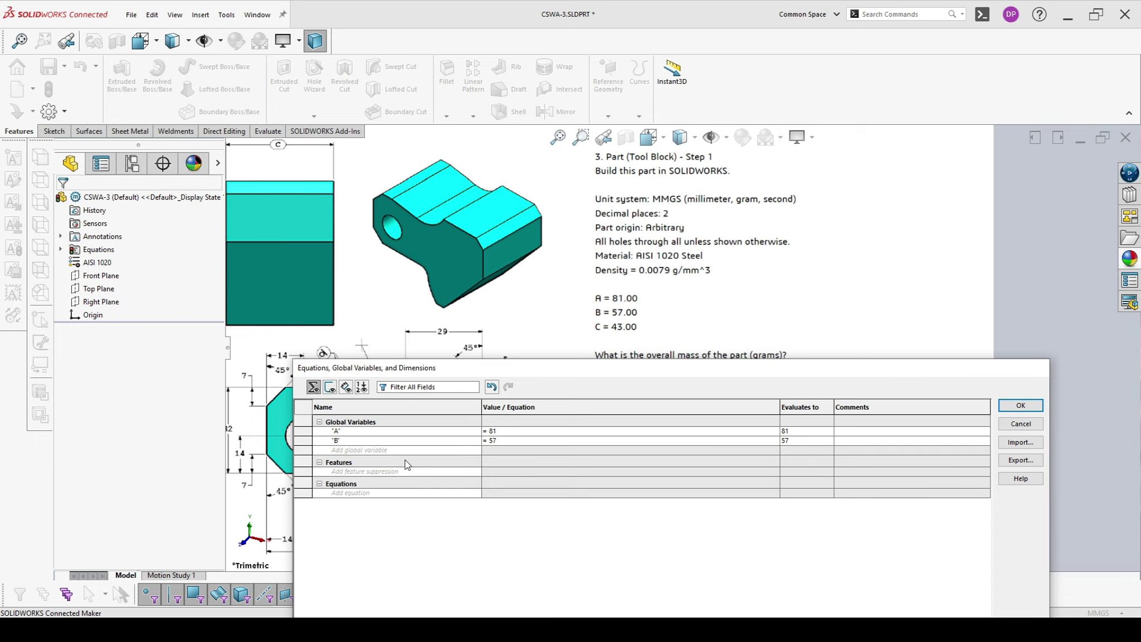
left_click(359, 450)
type("C")
left_click(523, 449)
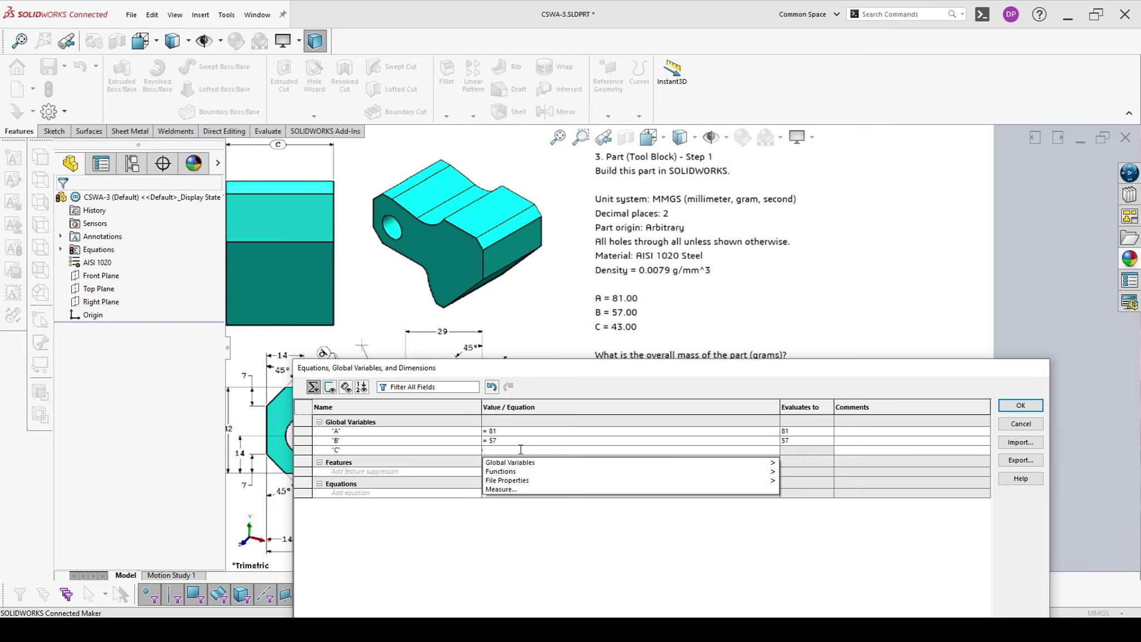
type("43")
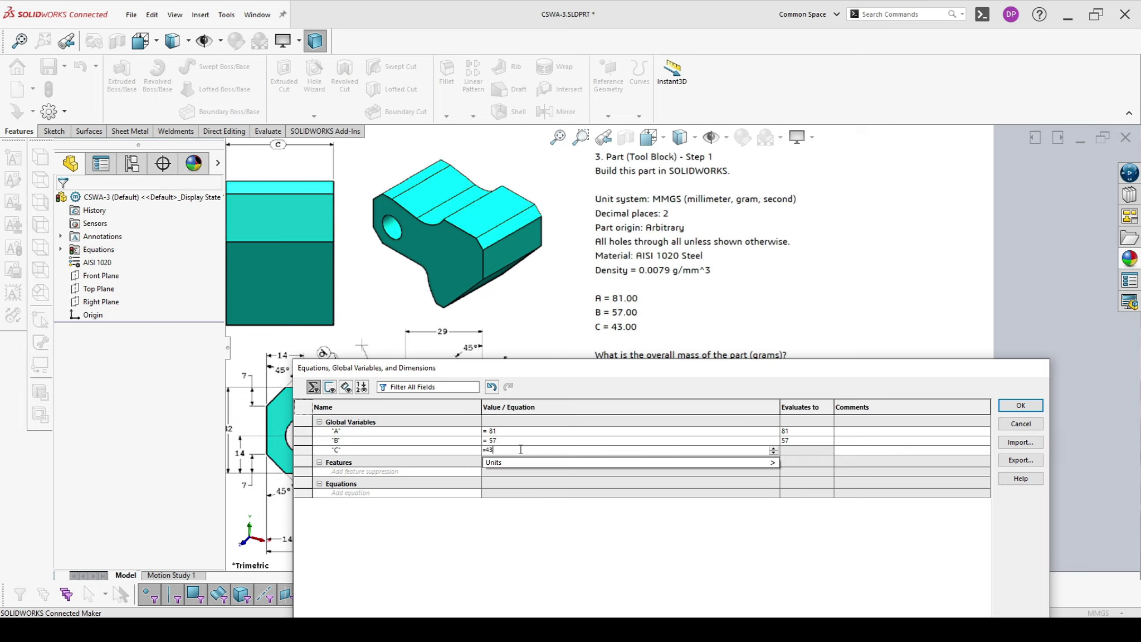
left_click(873, 452)
left_click_drag(795, 373, 656, 122)
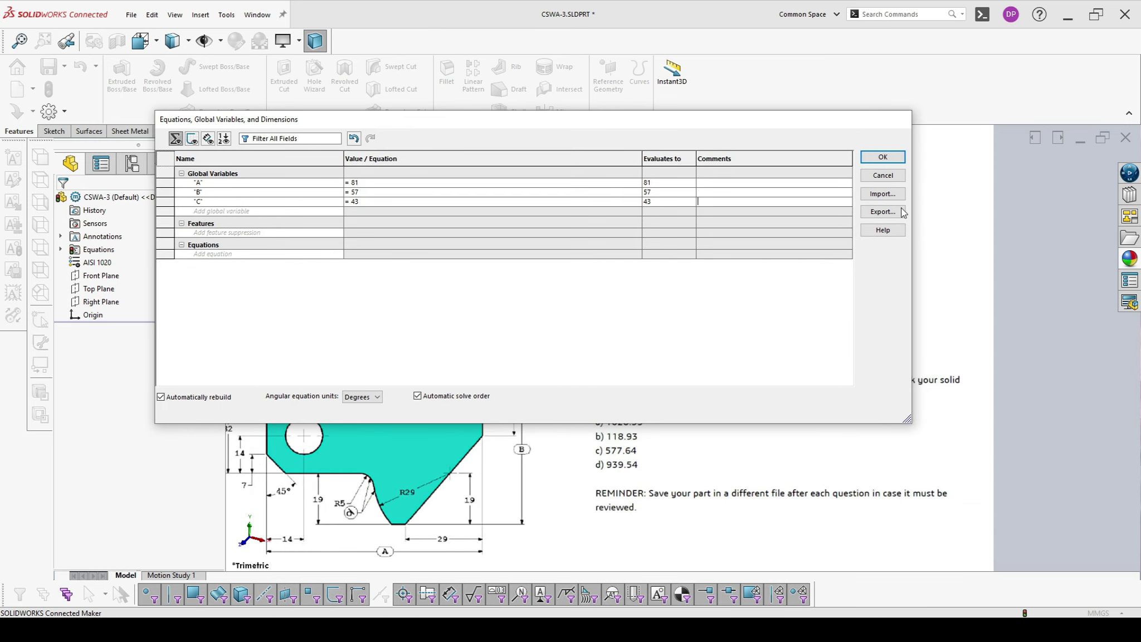
left_click(890, 156)
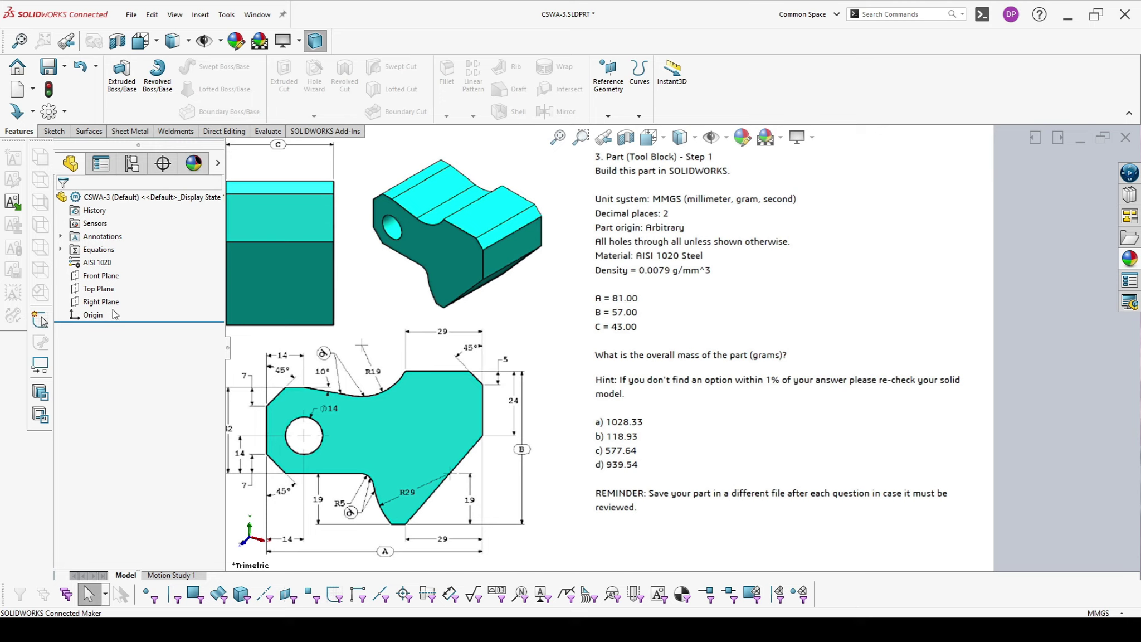
- Start a sketch on the Front Plane and draw the hole circle centred at the origin
left_click_drag(224, 372, 201, 369)
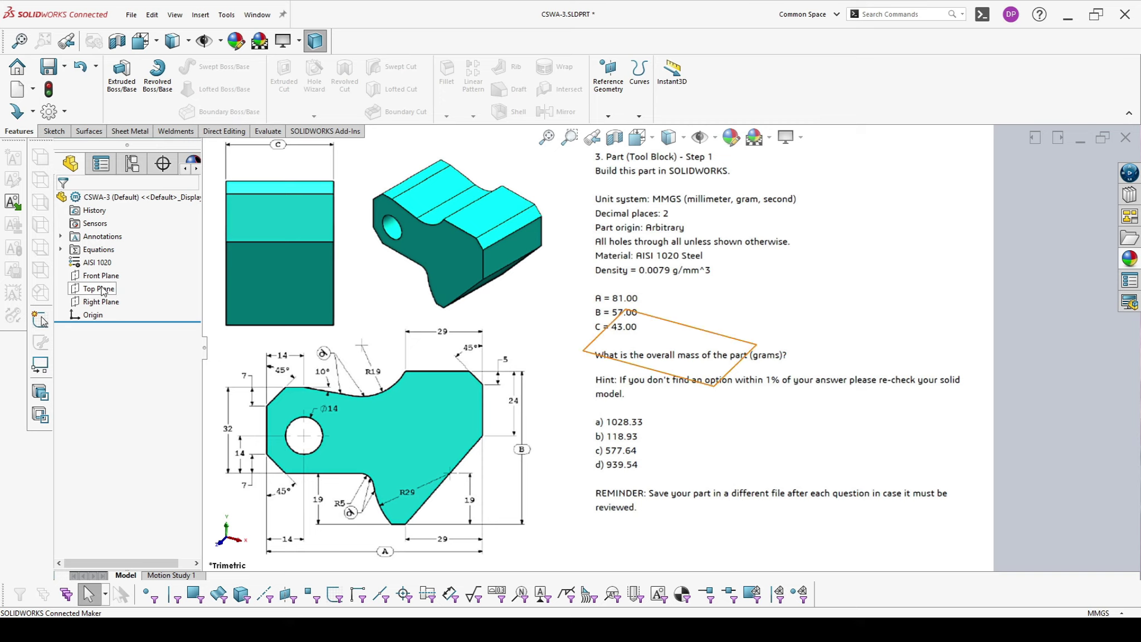
left_click(101, 276)
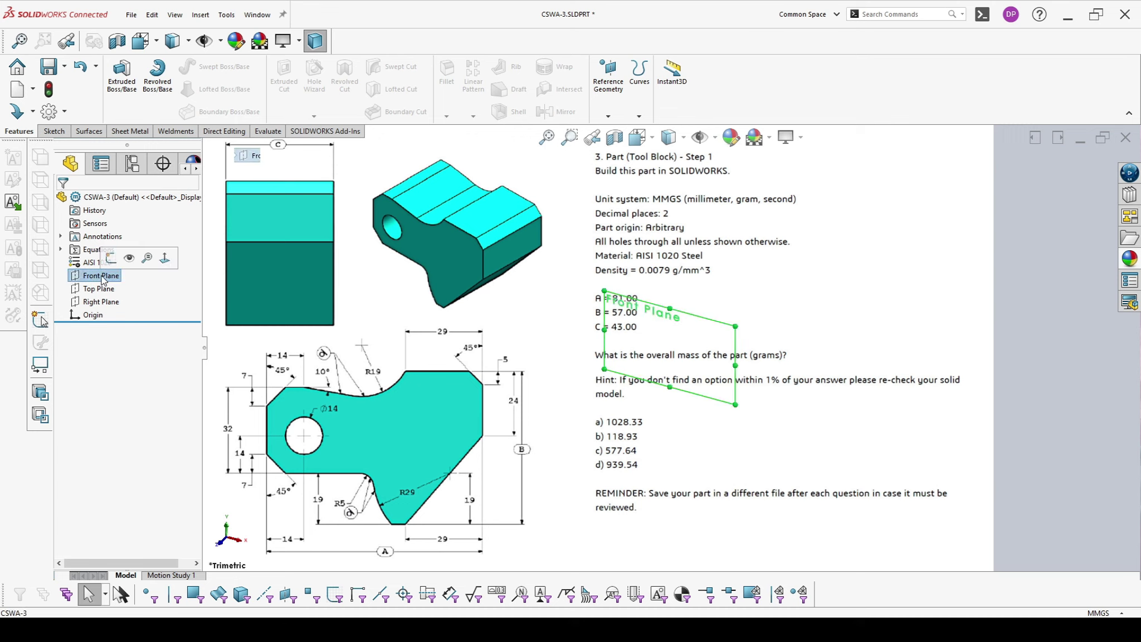
left_click(124, 261)
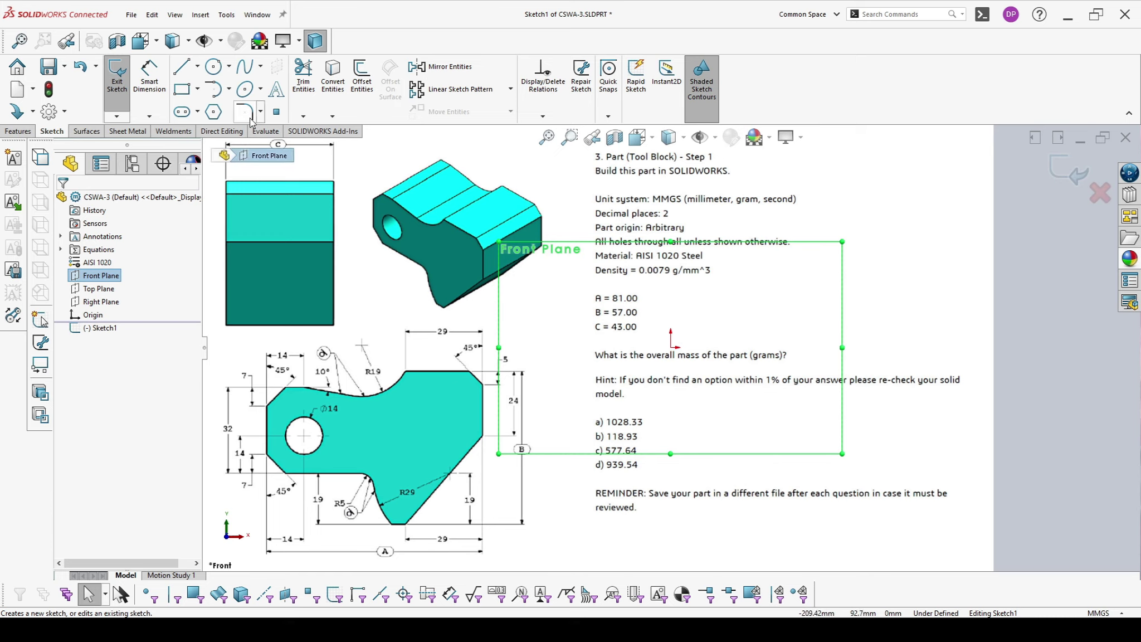
left_click(213, 66)
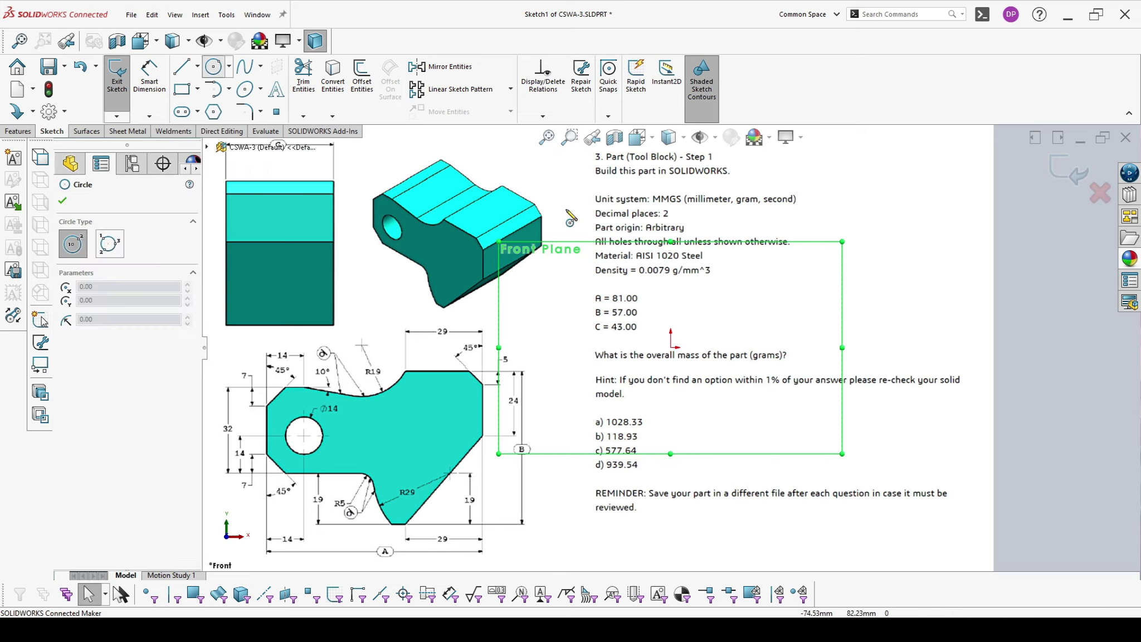
left_click(670, 347)
left_click(671, 384)
- Draw the outline's left, bottom, notch arcs, right and top edges as one line chain
key("l")
left_click(589, 328)
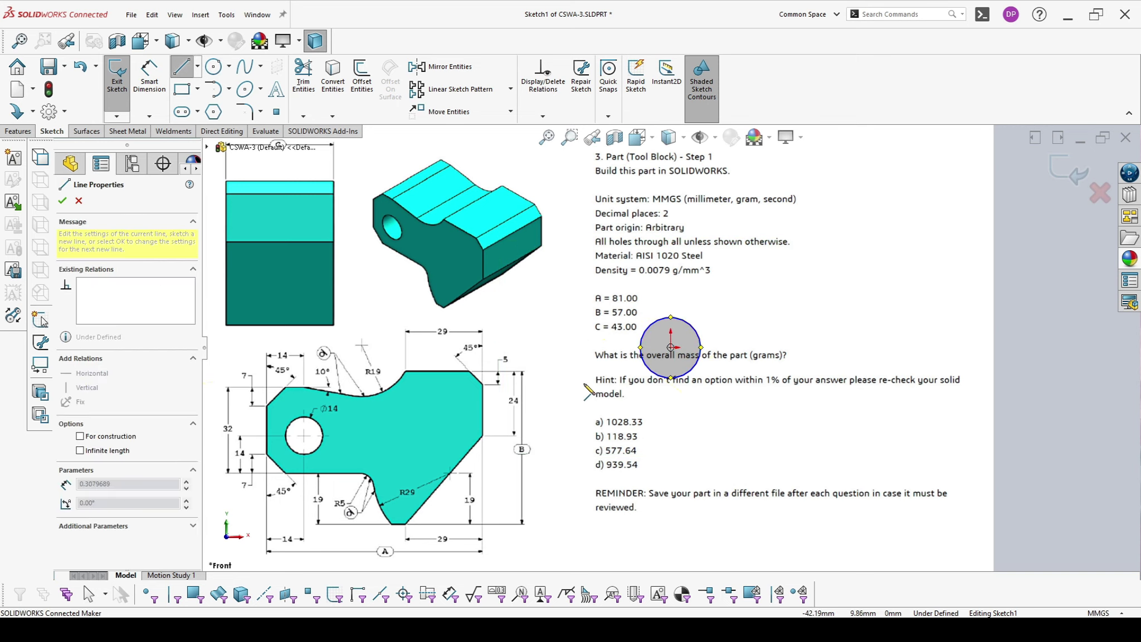
left_click(588, 378)
left_click(608, 406)
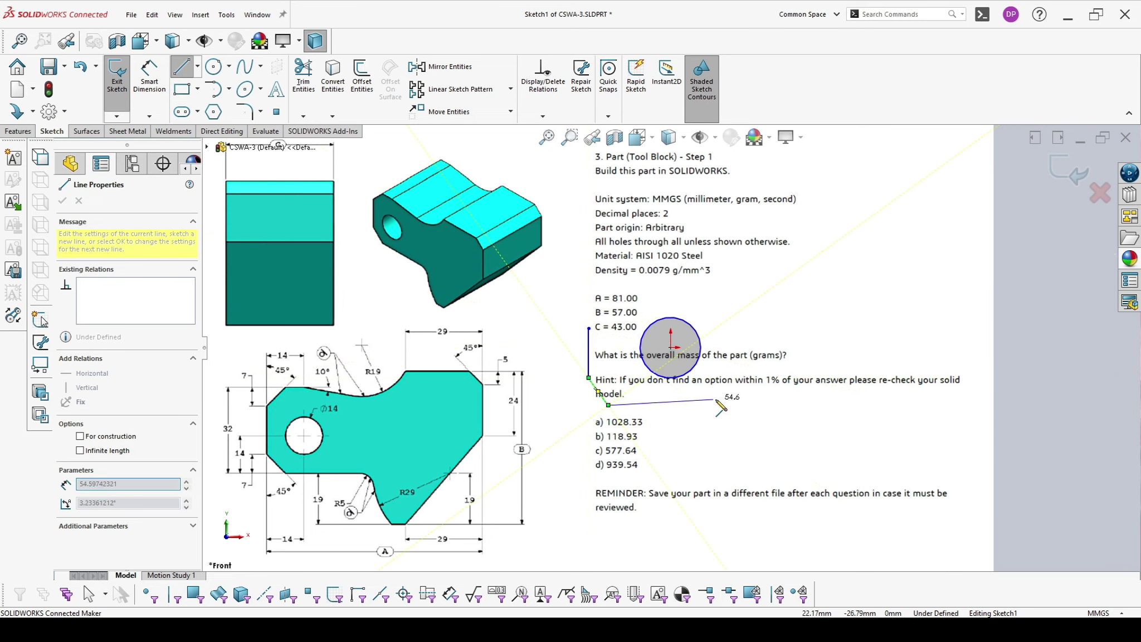
left_click(747, 405)
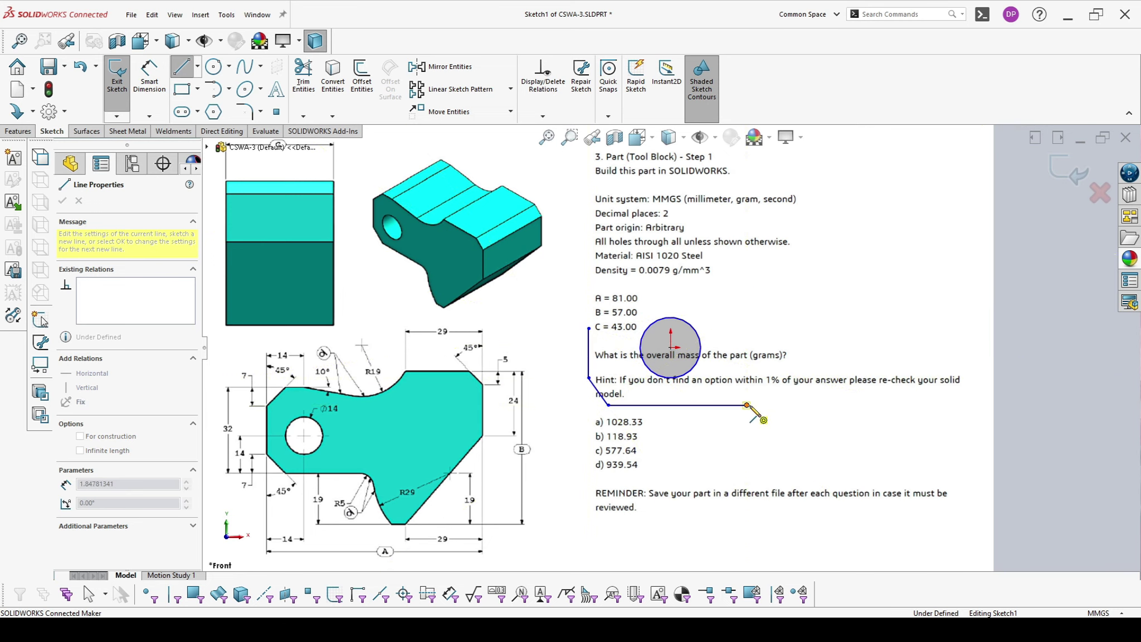
left_click(784, 432)
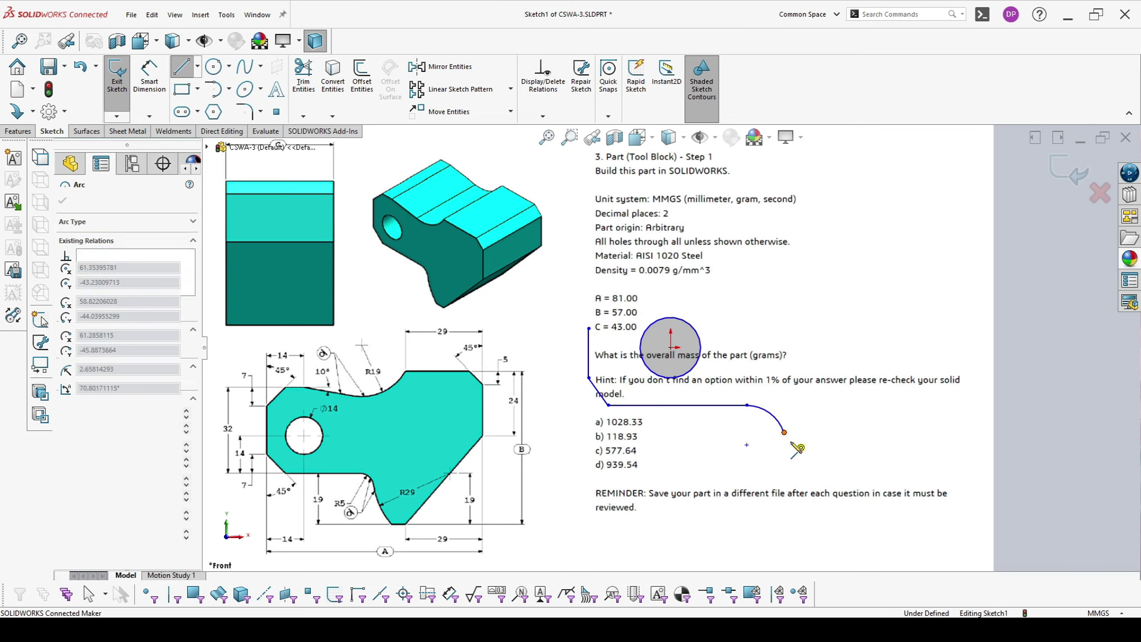
left_click(844, 521)
left_click(880, 521)
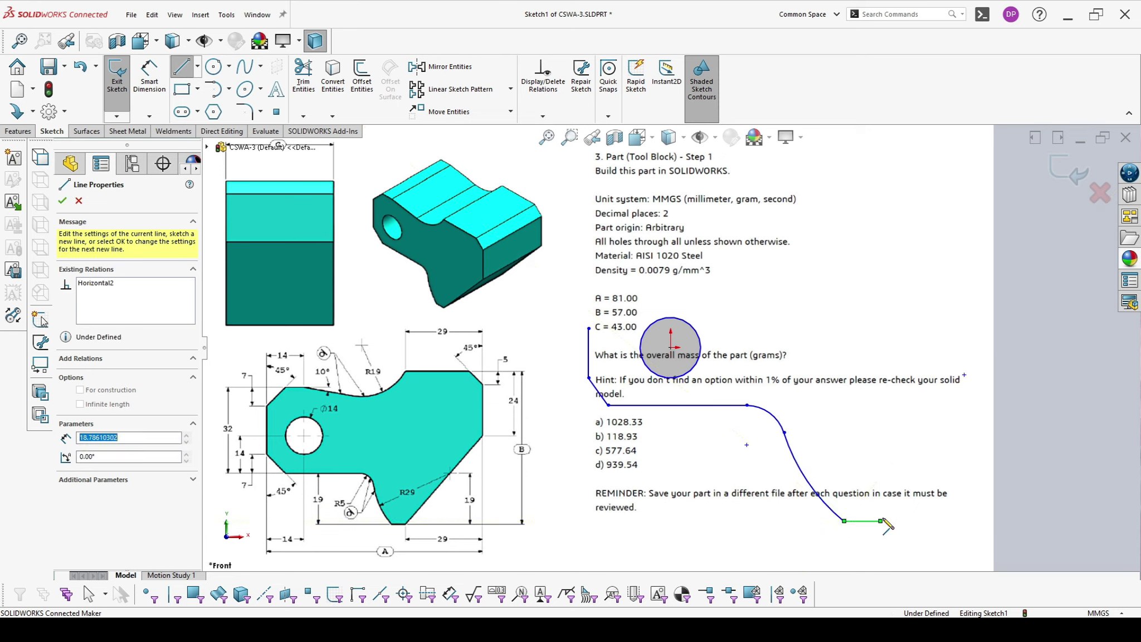
left_click(971, 383)
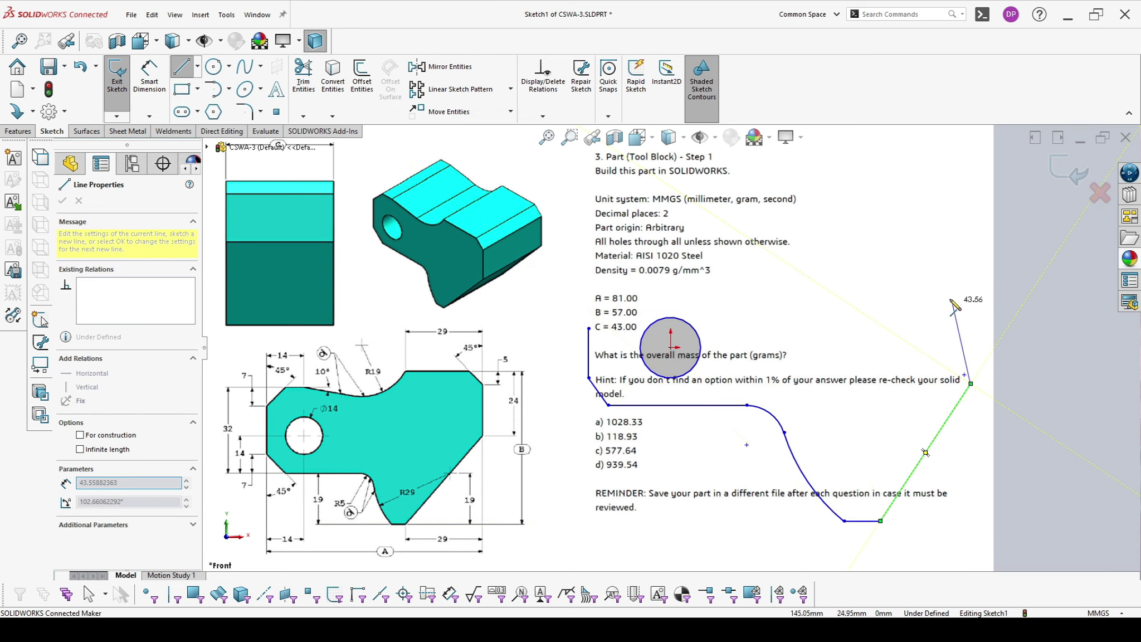
left_click(971, 266)
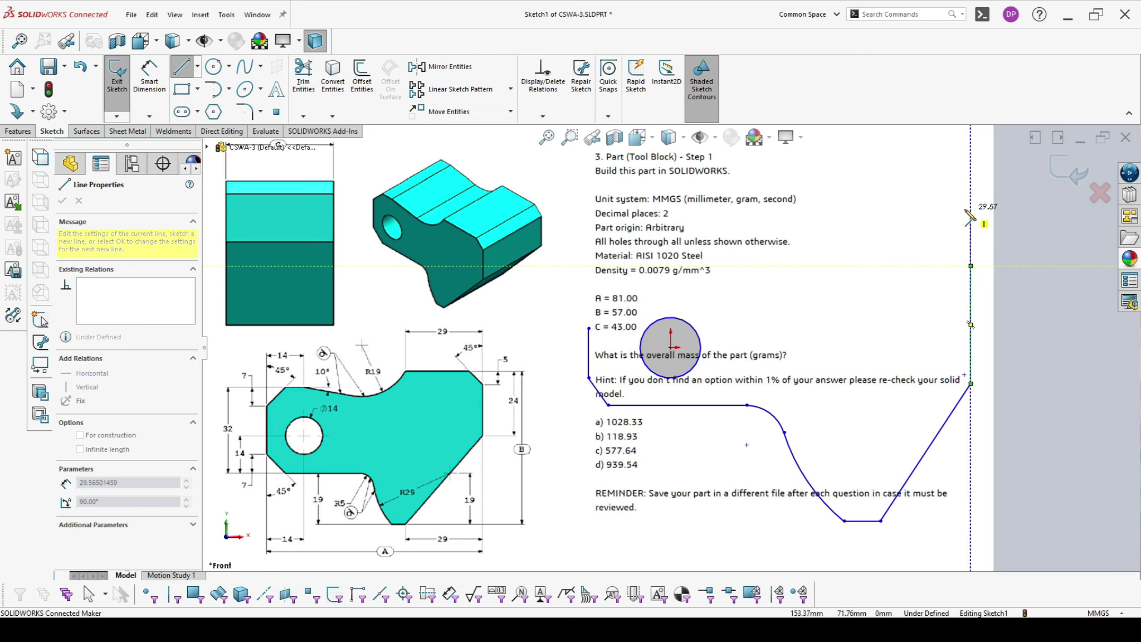
left_click(942, 214)
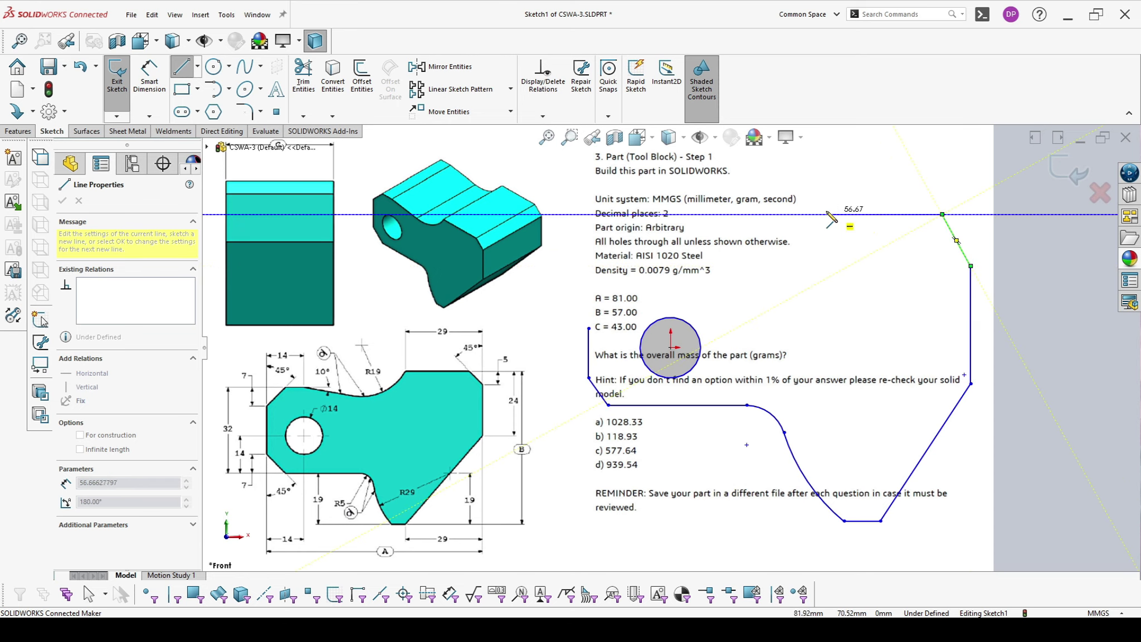
left_click(801, 214)
key("Escape")
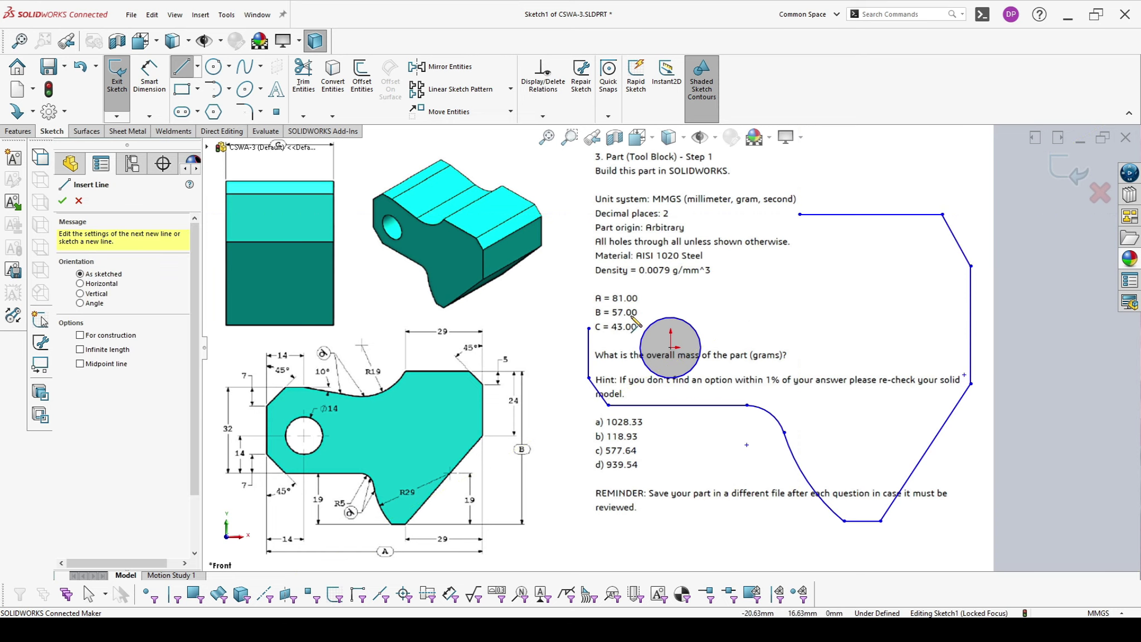
- Draw the upper-left edges and top notch arc, then join the ends into a closed profile
left_click(589, 329)
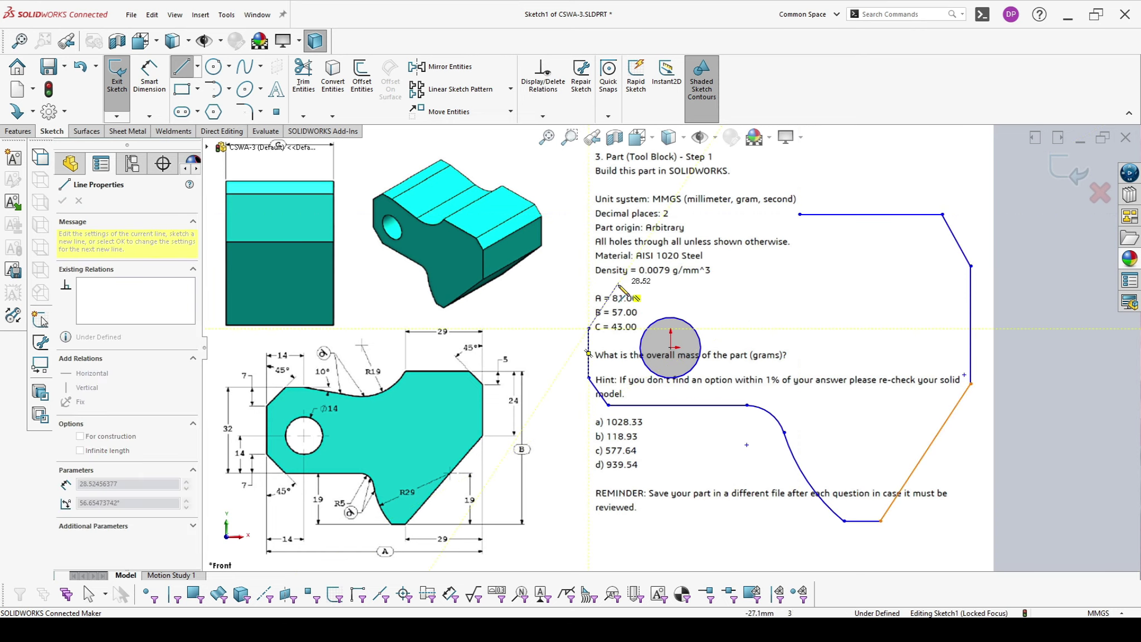
left_click(629, 282)
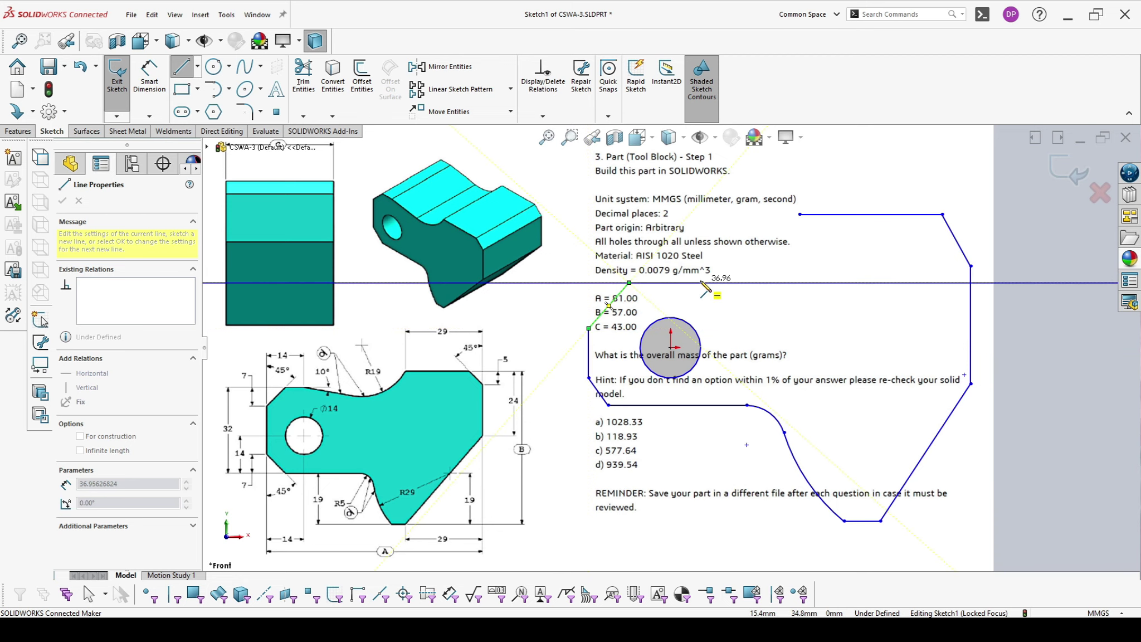
left_click(694, 282)
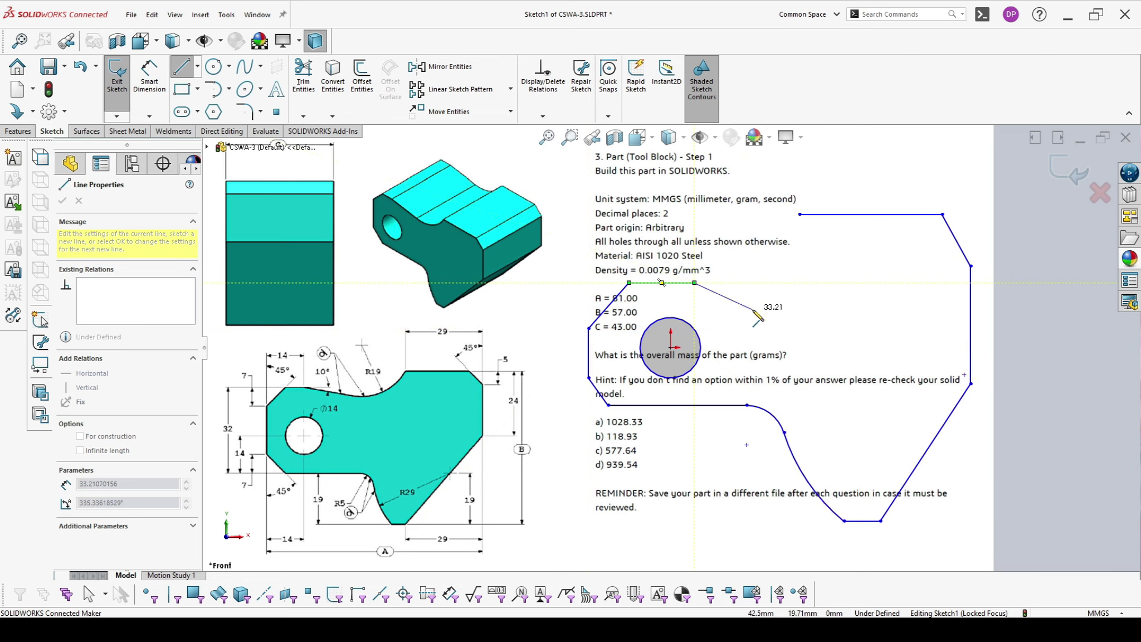
left_click(770, 297)
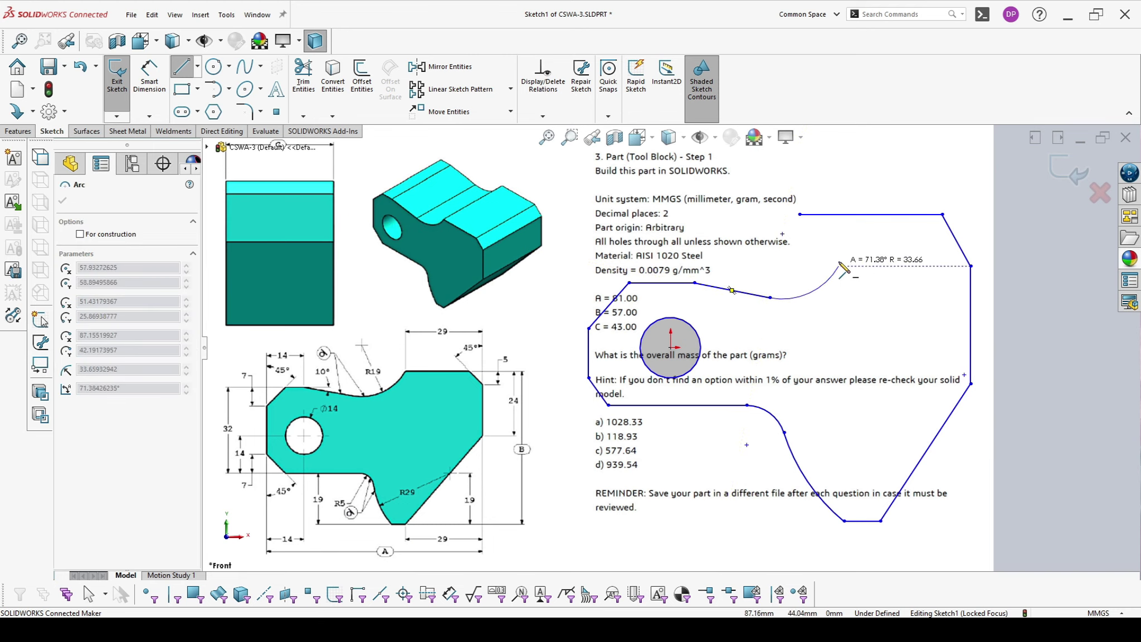
left_click(845, 248)
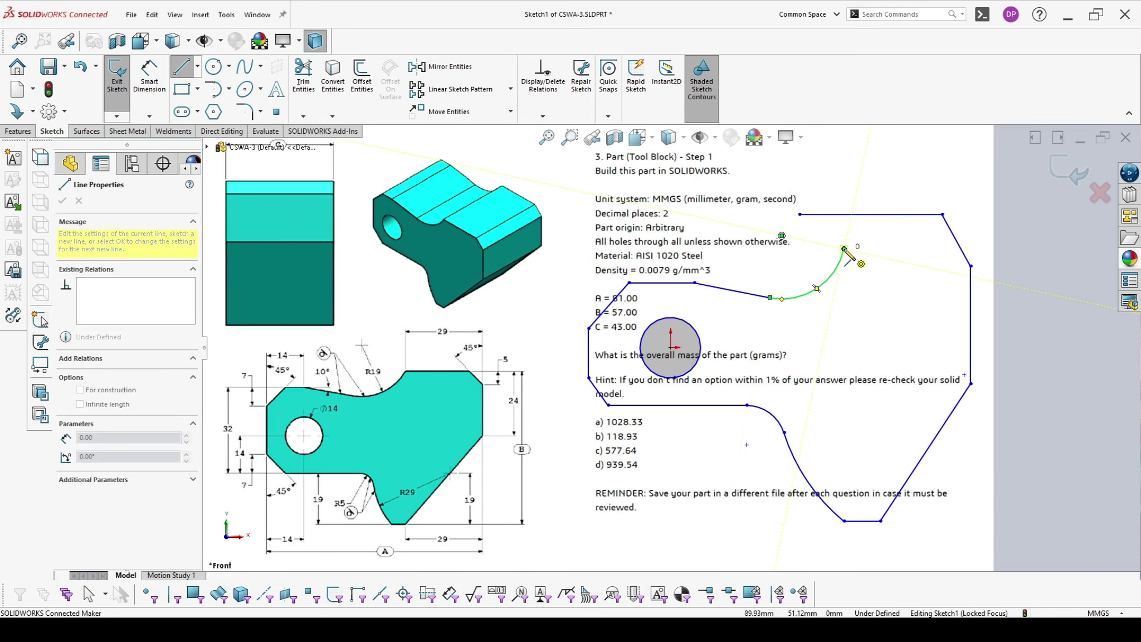
key("Escape")
left_click_drag(800, 214, 850, 248)
middle_click_drag(756, 366, 720, 365, "ctrl")
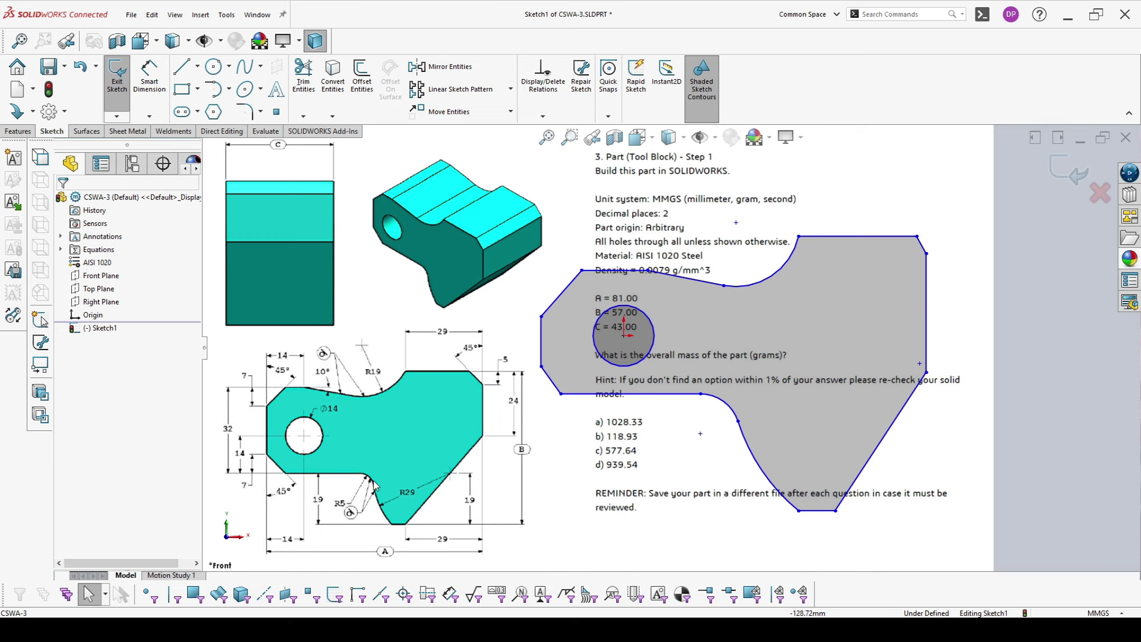
- Dimension the hole circle to a 14 mm diameter
left_click(744, 439)
key("Escape")
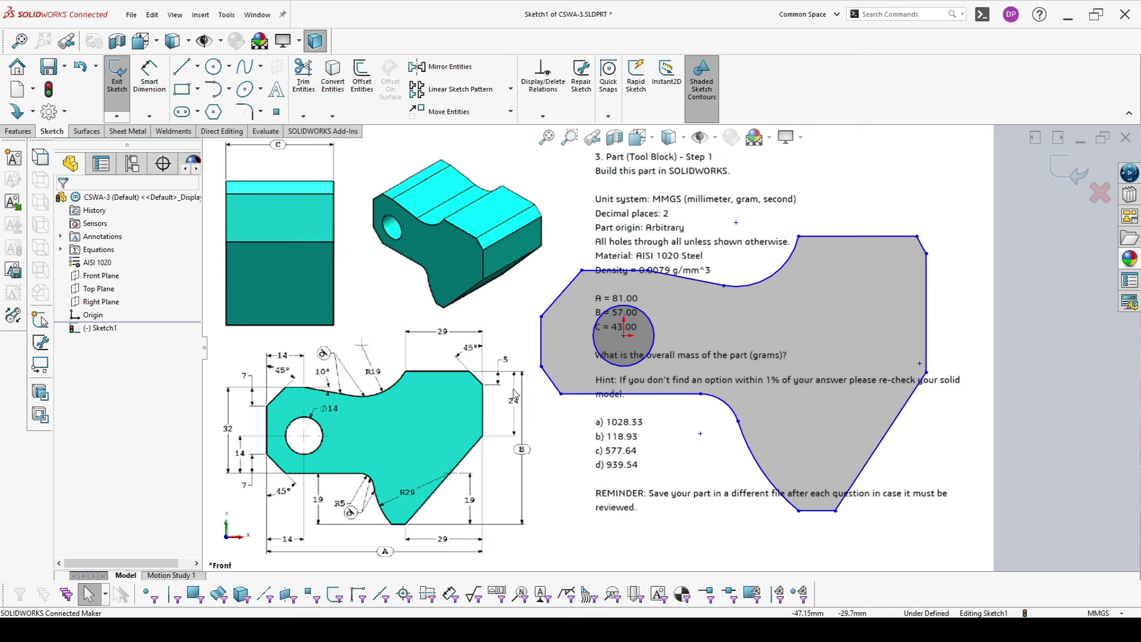
left_click(149, 81)
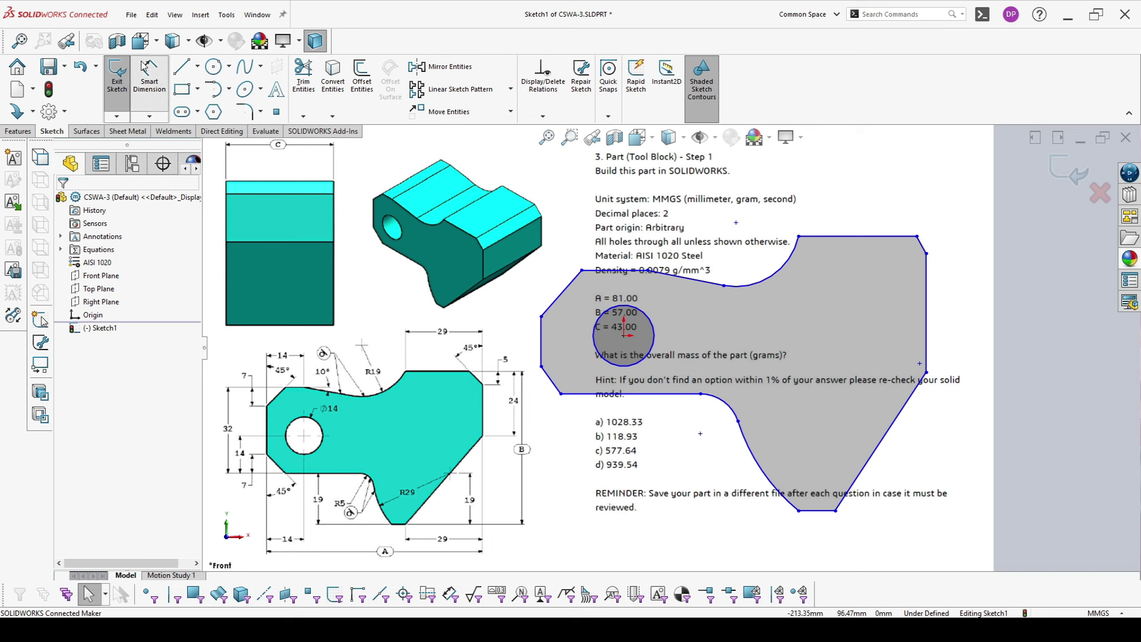
left_click(641, 318)
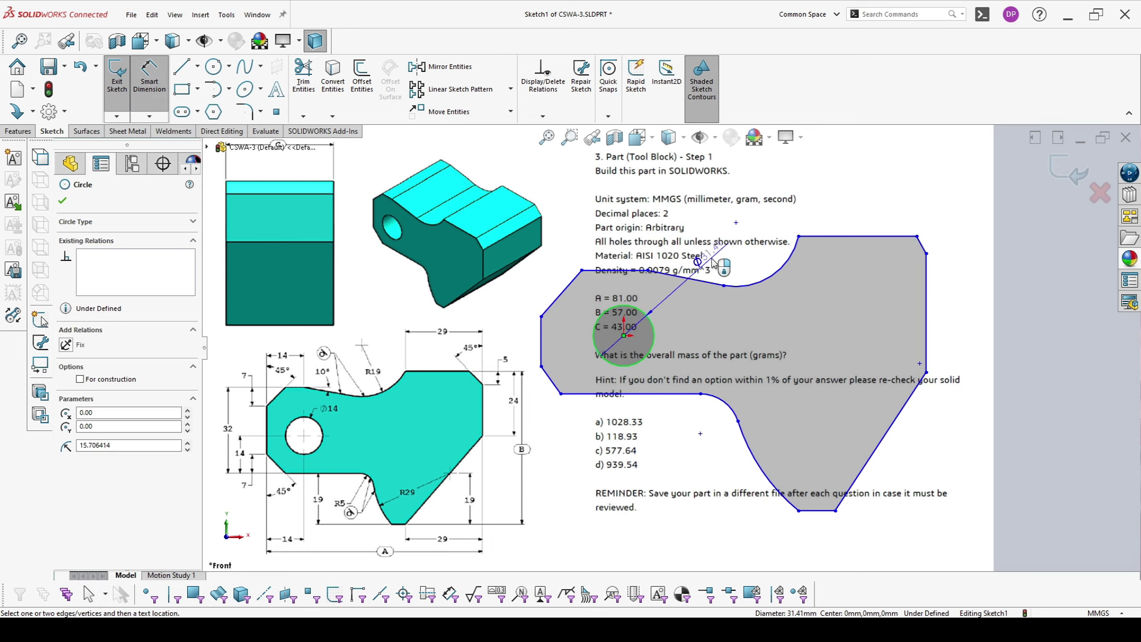
left_click(718, 271)
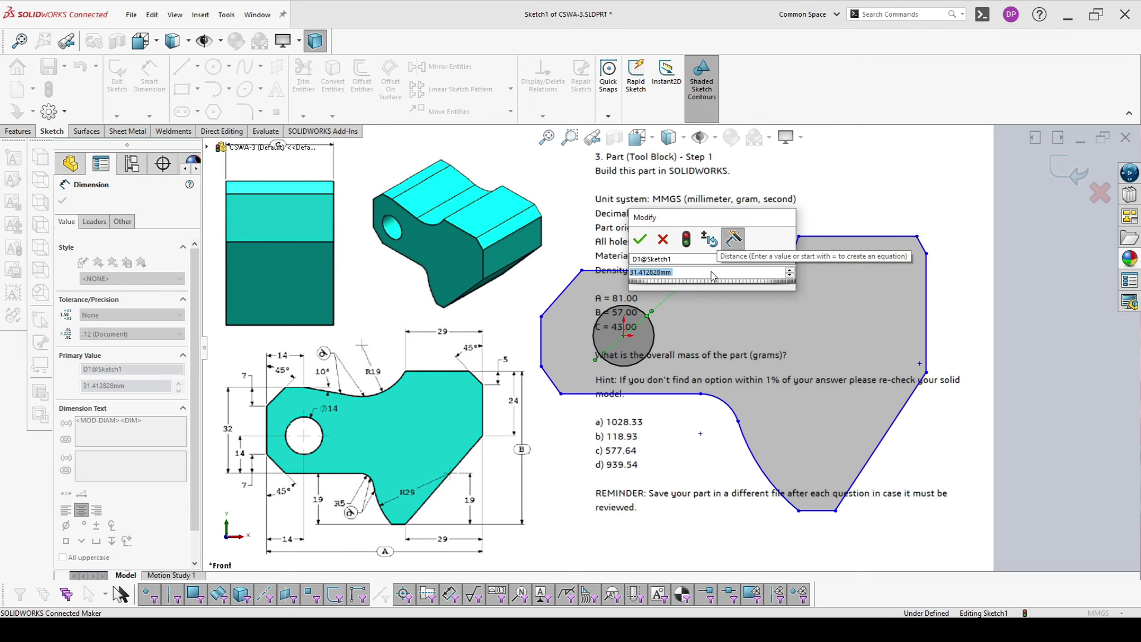
type("14")
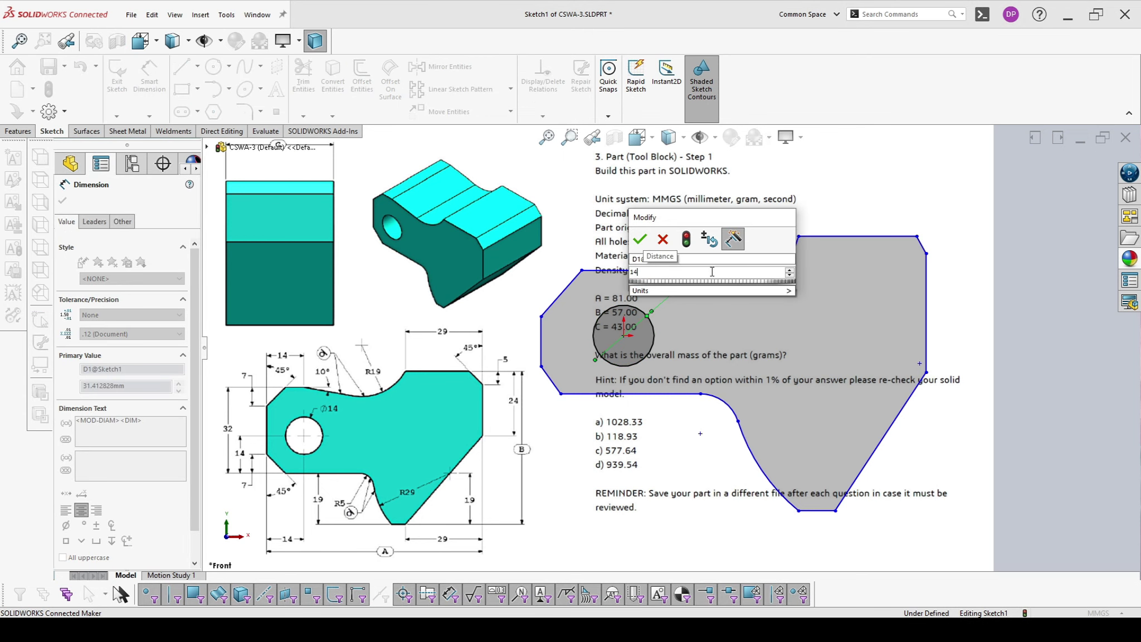
key("Return")
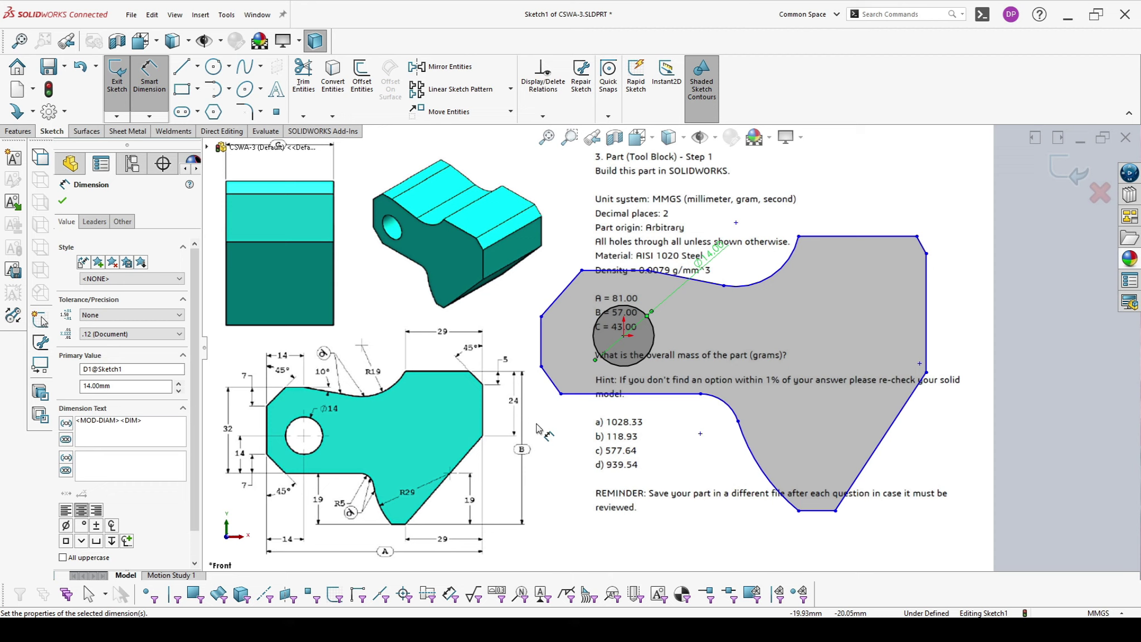
- Set the hole centre 14 mm from the lower horizontal edge
left_click(624, 336)
left_click(622, 394)
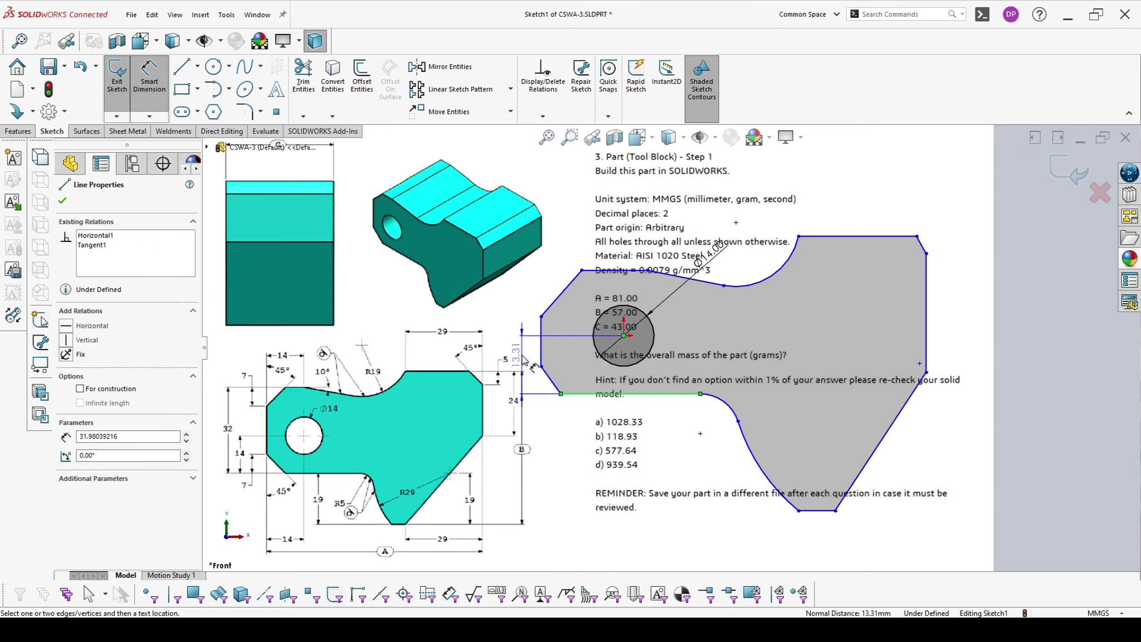
left_click(523, 360)
type("14")
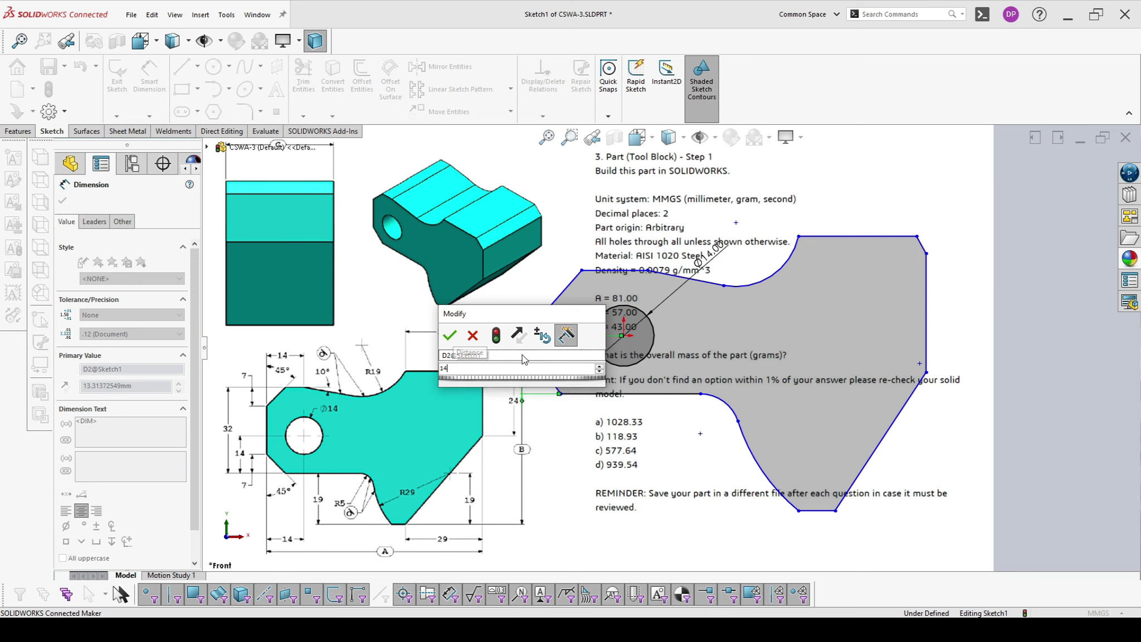
key("Return")
left_click_drag(517, 362, 526, 362)
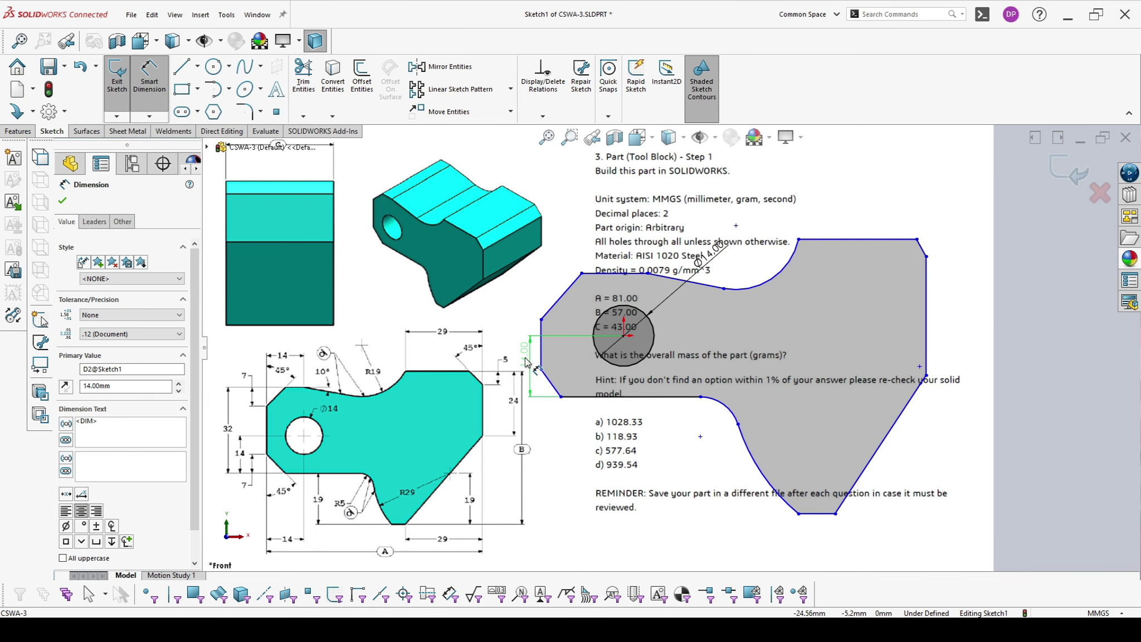
- Dimension the lower-left chamfer to a 7 mm height and a 45° angle
left_click(570, 399)
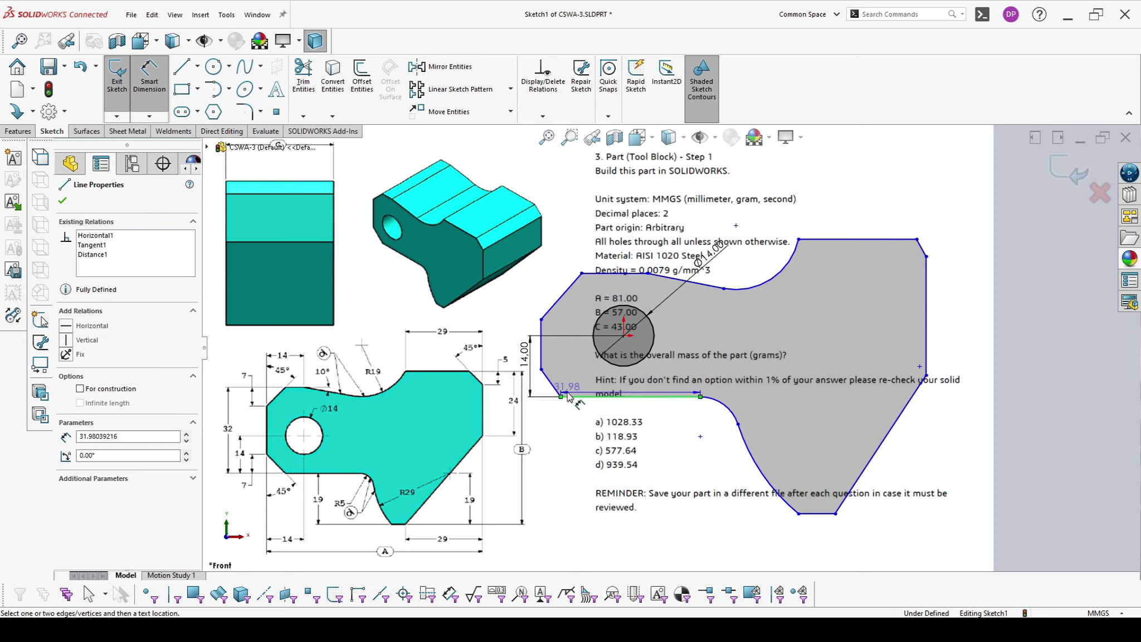
left_click(541, 369)
left_click(544, 421)
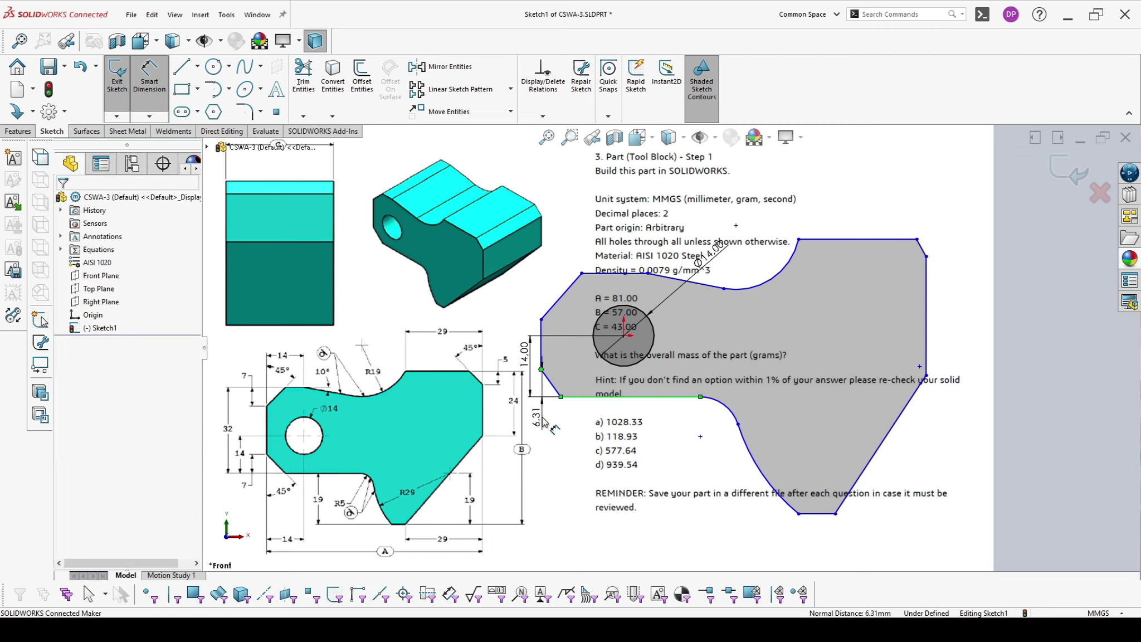
type("7")
key("Return")
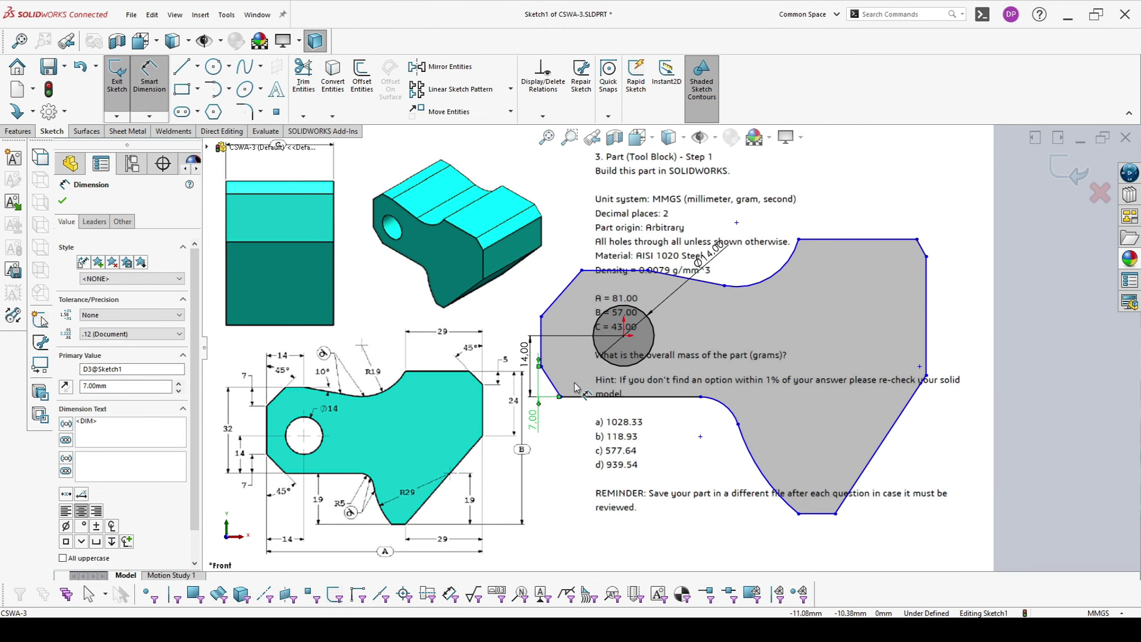
left_click(555, 384)
left_click(541, 341)
left_click(560, 432)
type("45")
key("Return")
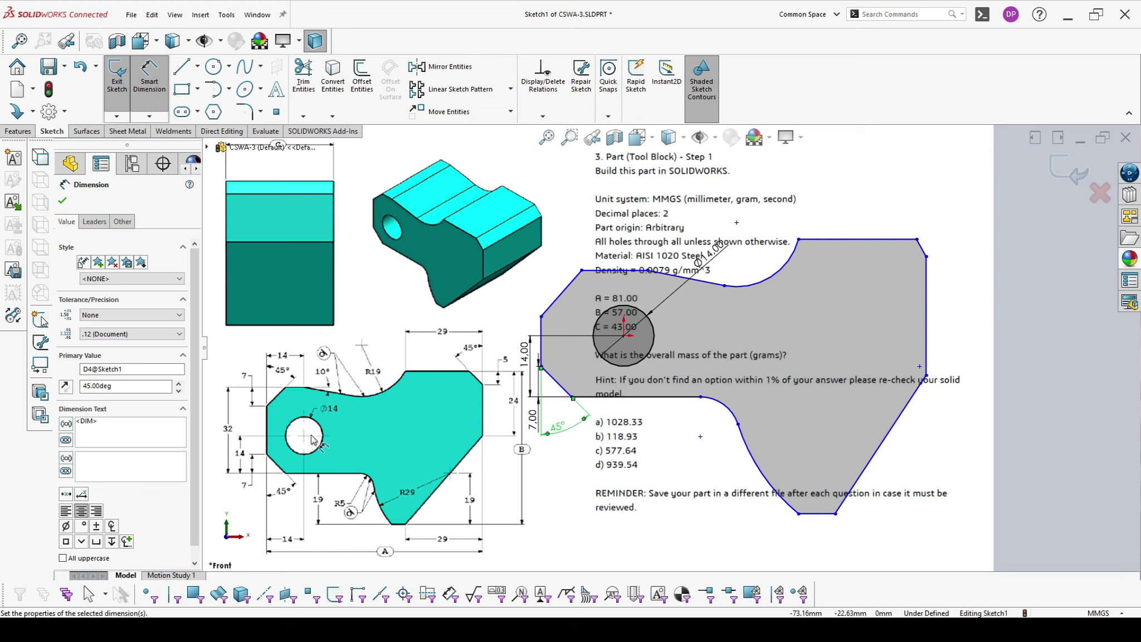
- Dimension the left end's overall height to 32 mm
left_click(635, 397)
left_click(619, 273)
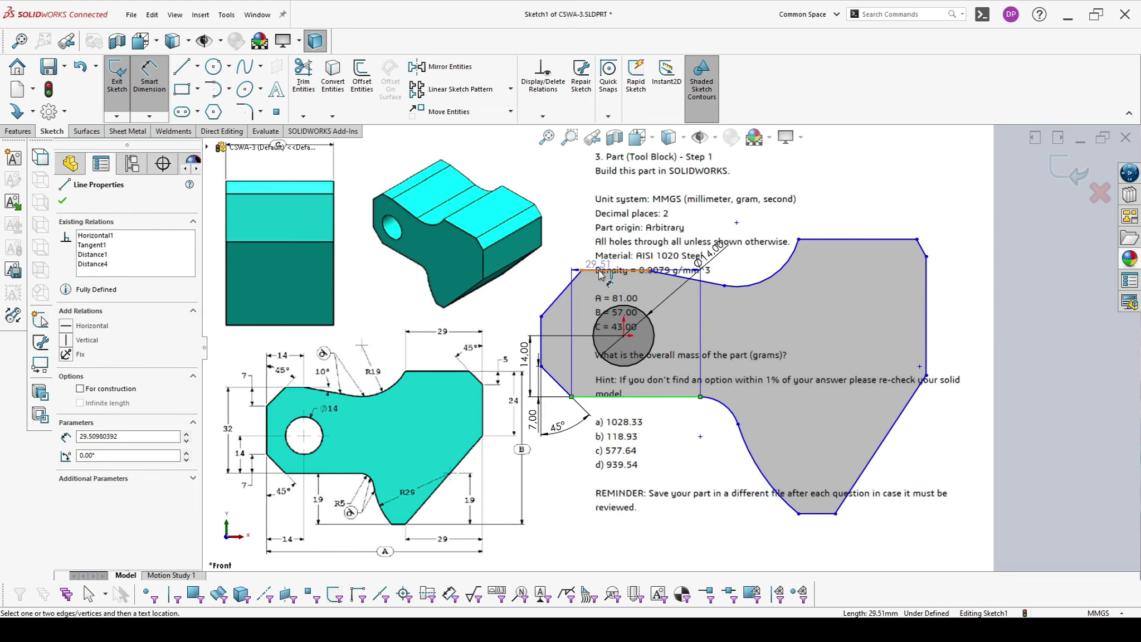
left_click(511, 312)
type("32")
key("Return")
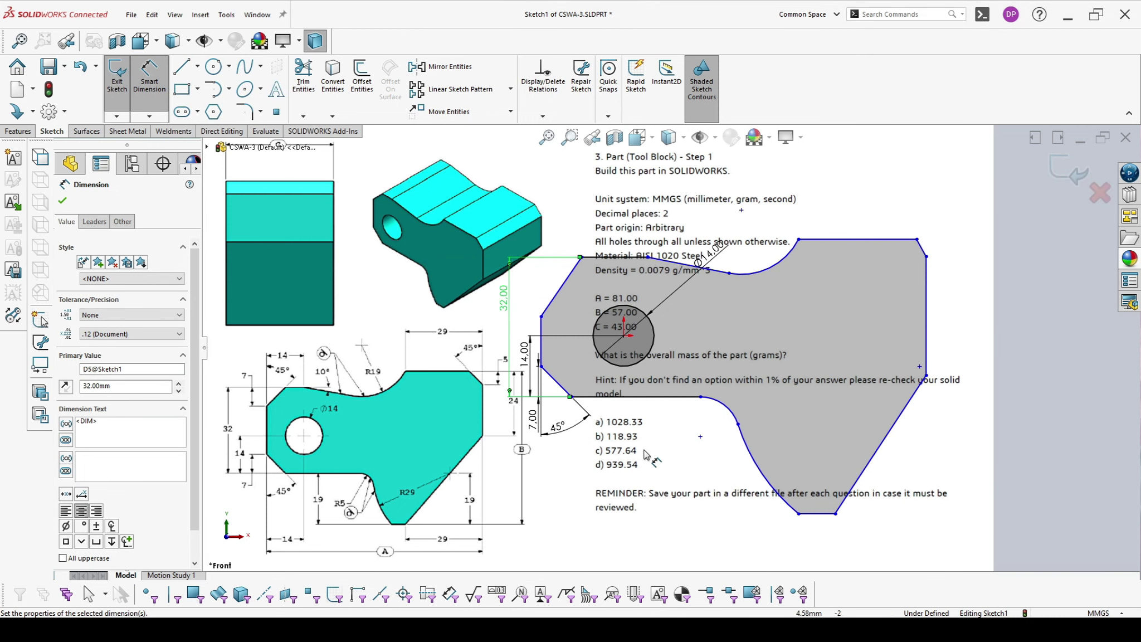
- Dimension the upper-left chamfer to a 7 mm height and a 45° angle
left_click(541, 316)
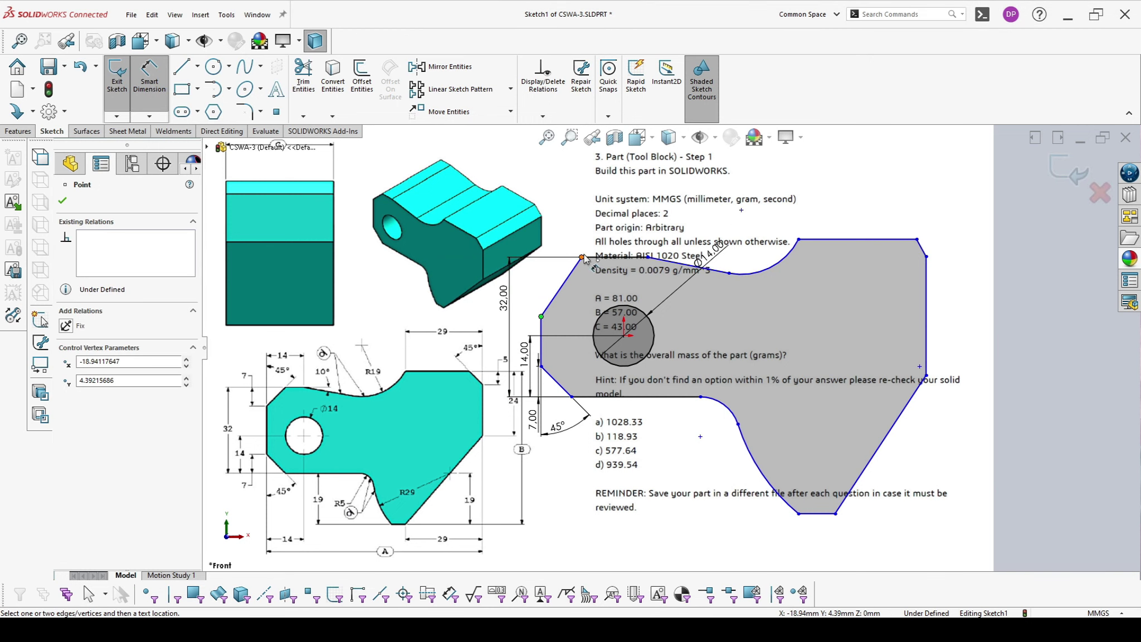
left_click(592, 258)
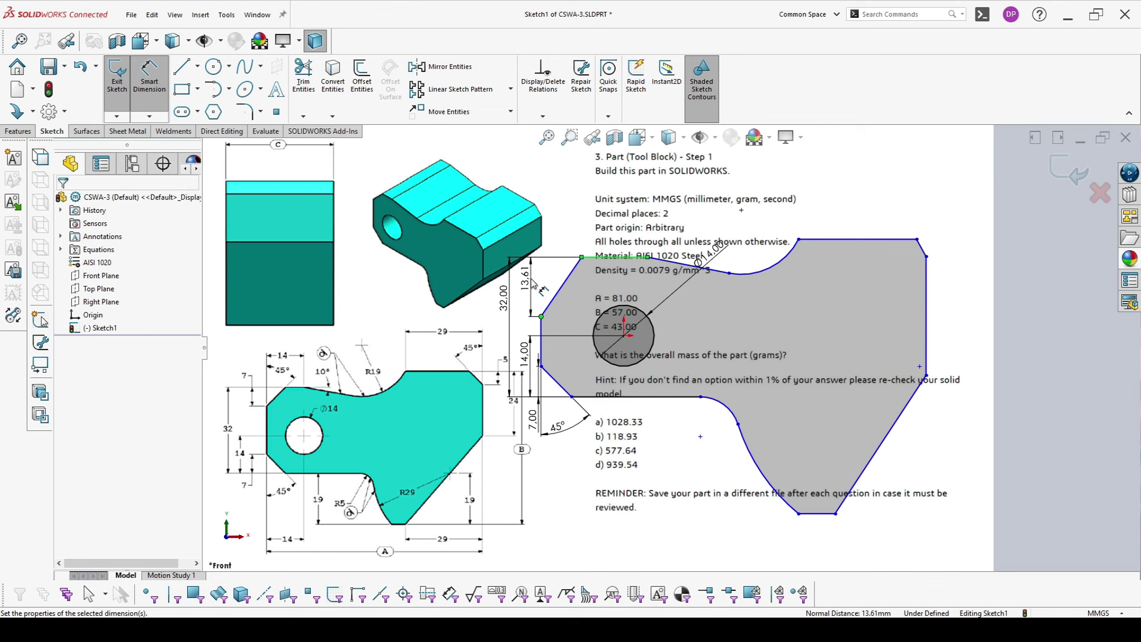
left_click(534, 284)
type("7")
key("Return")
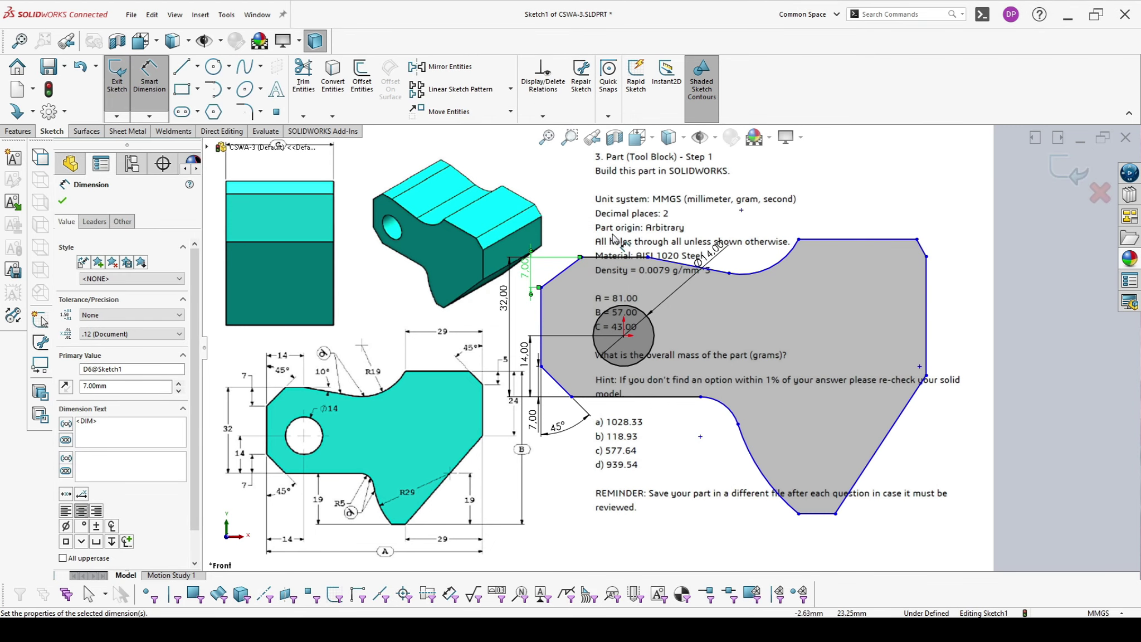
left_click(562, 271)
left_click(541, 299)
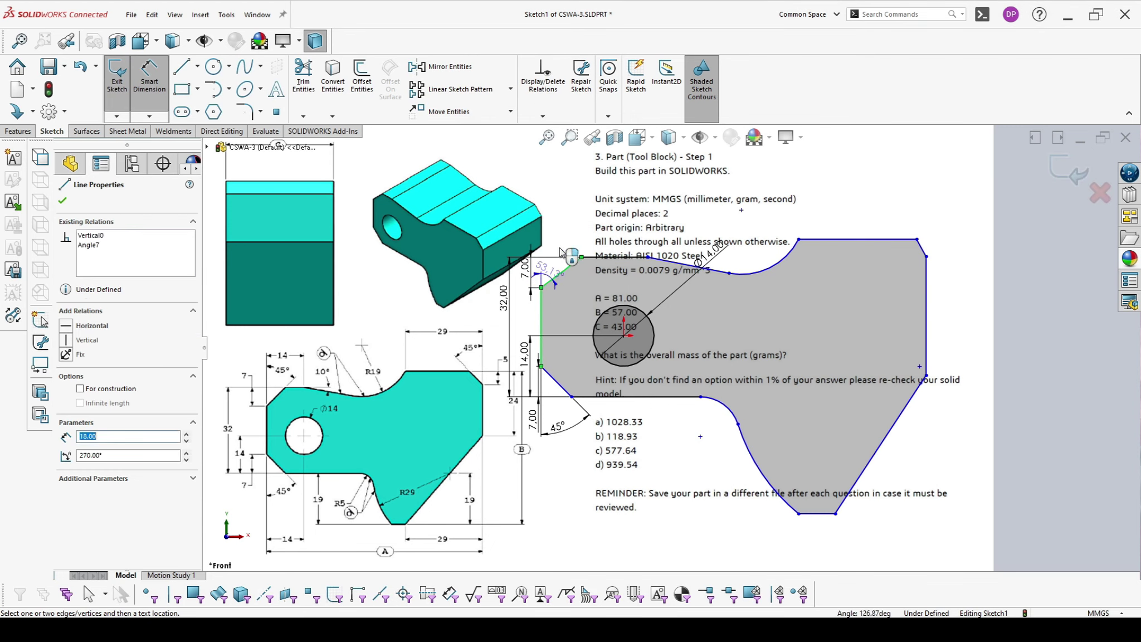
left_click(562, 239)
type("45")
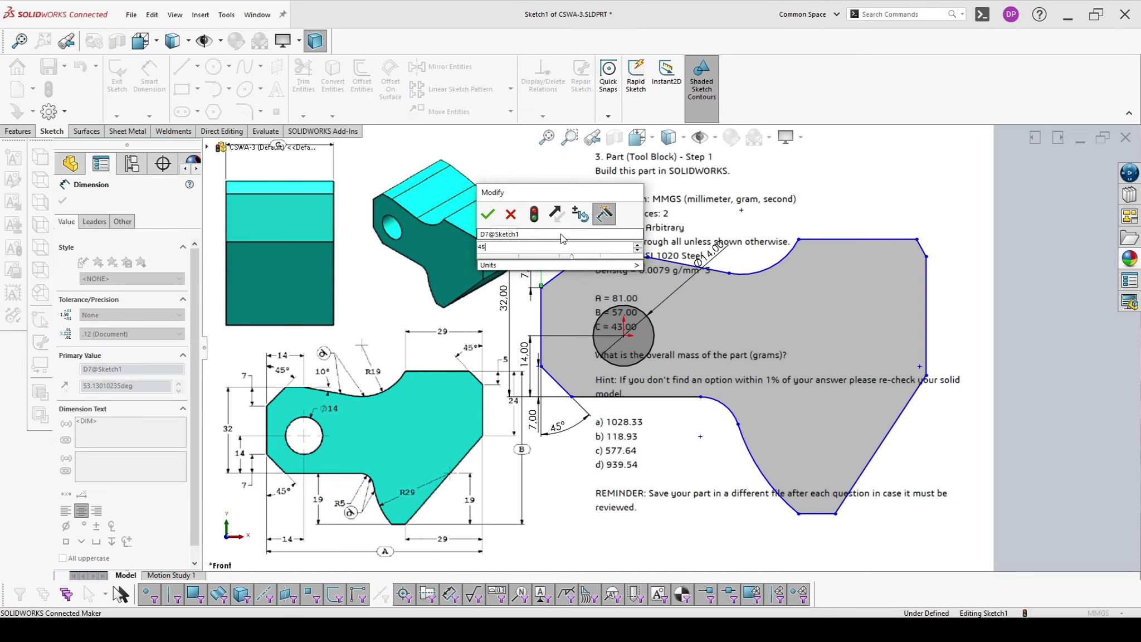
key("Return")
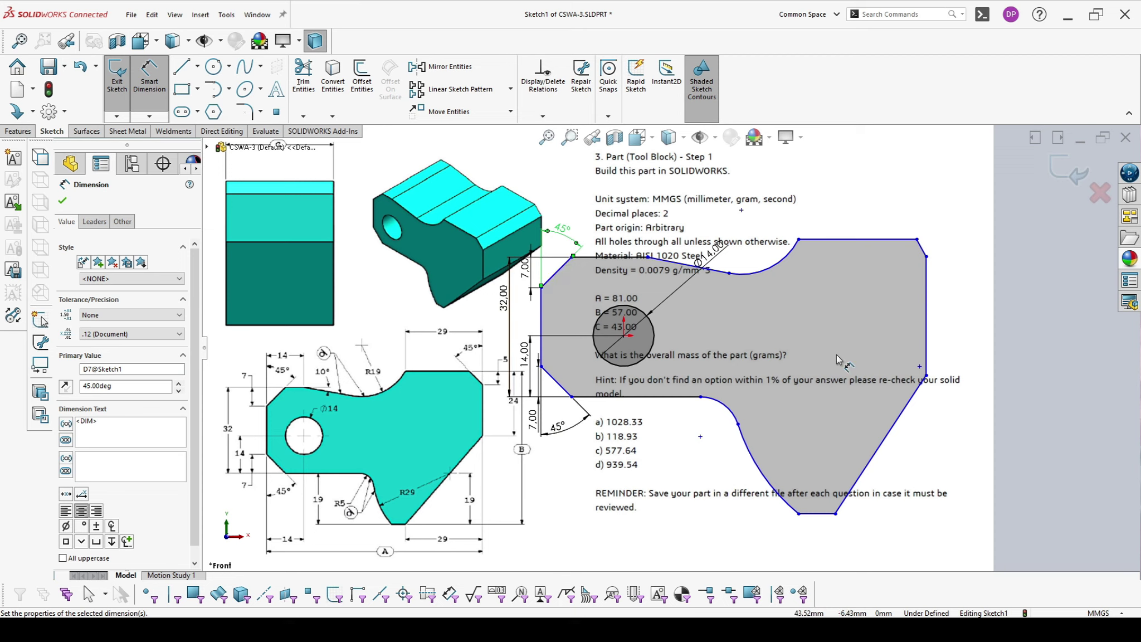
- Set the hole's horizontal offset from the left edge to 14 mm and tidy the labels
left_click(624, 337)
left_click(541, 320)
left_click(582, 448)
type("14")
key("Return")
left_click_drag(524, 356, 539, 356)
left_click_drag(532, 315, 528, 315)
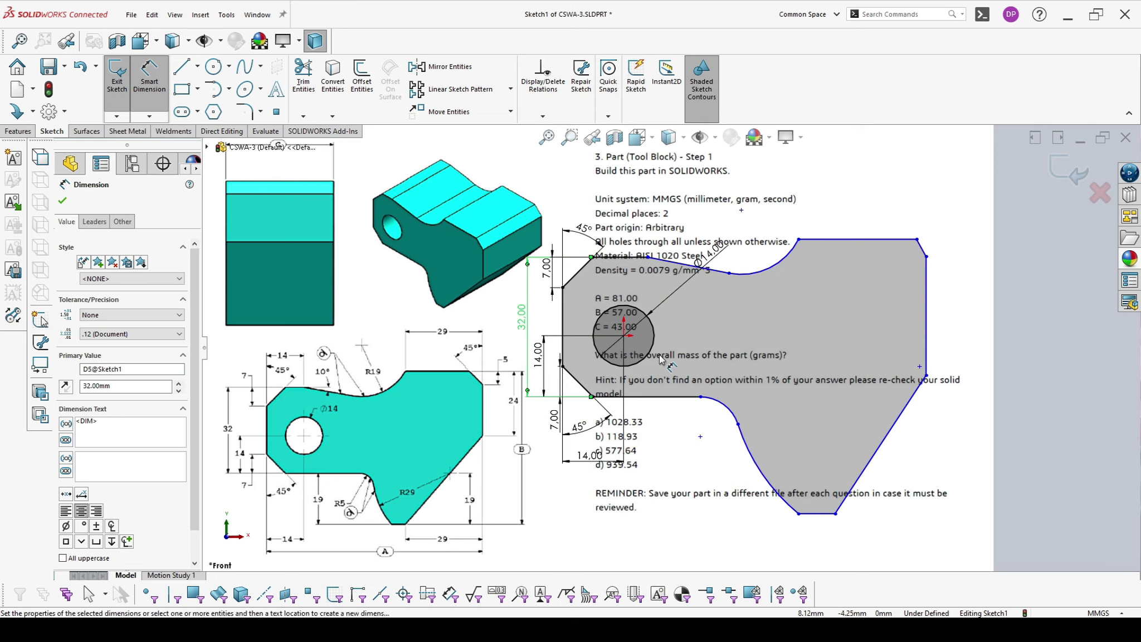
- Dimension the top width from the chamfer corner to 14 mm
left_click(563, 287)
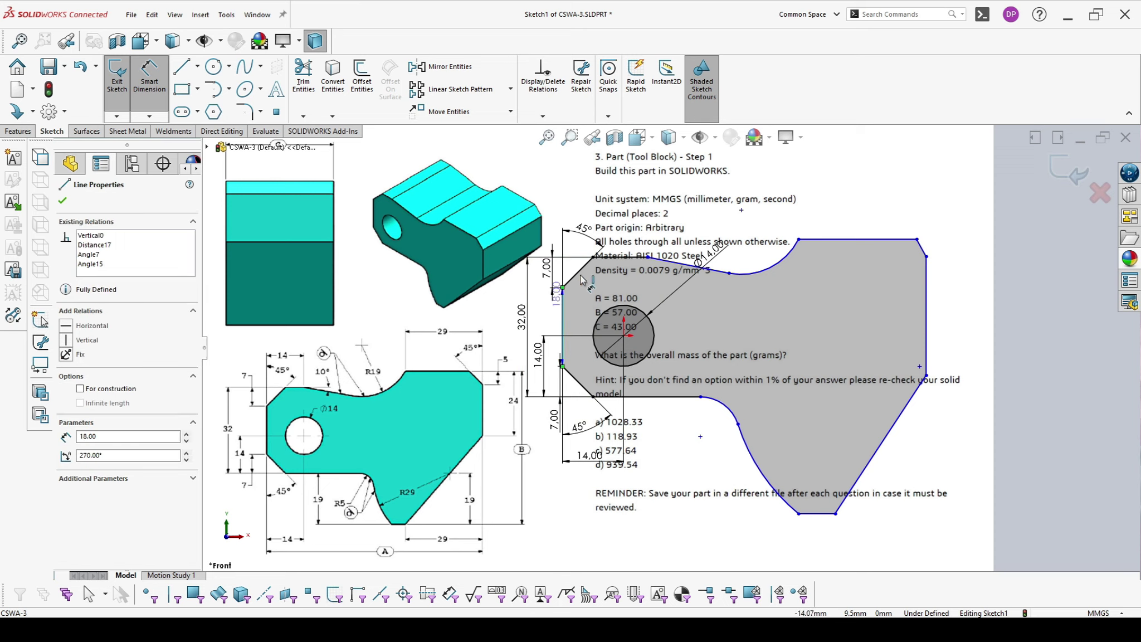
left_click(647, 258)
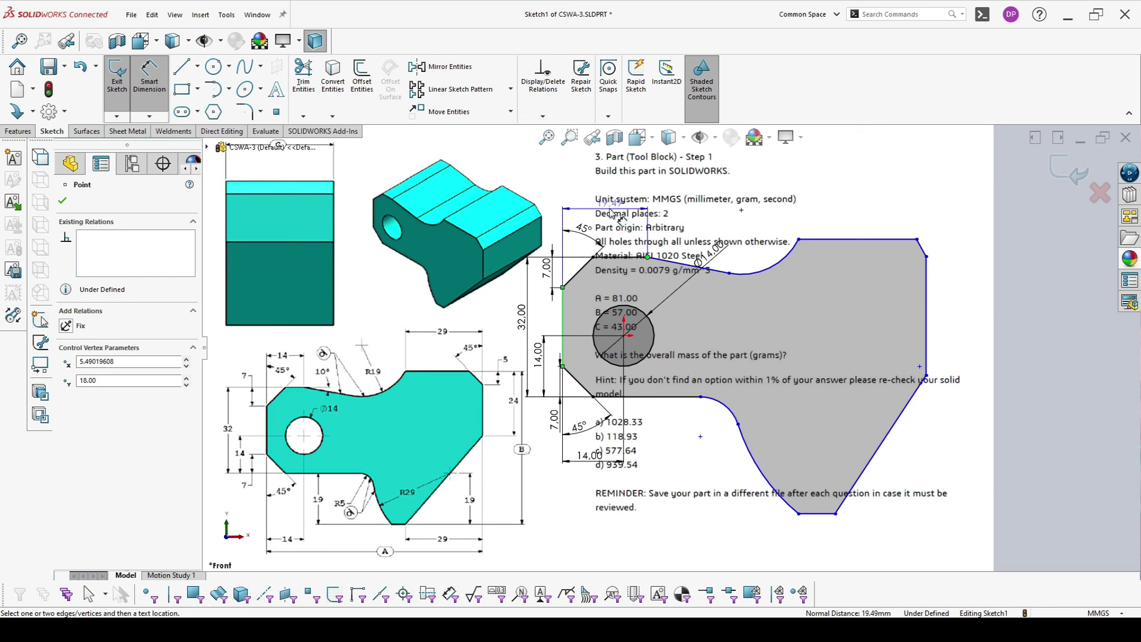
left_click(609, 206)
type("14")
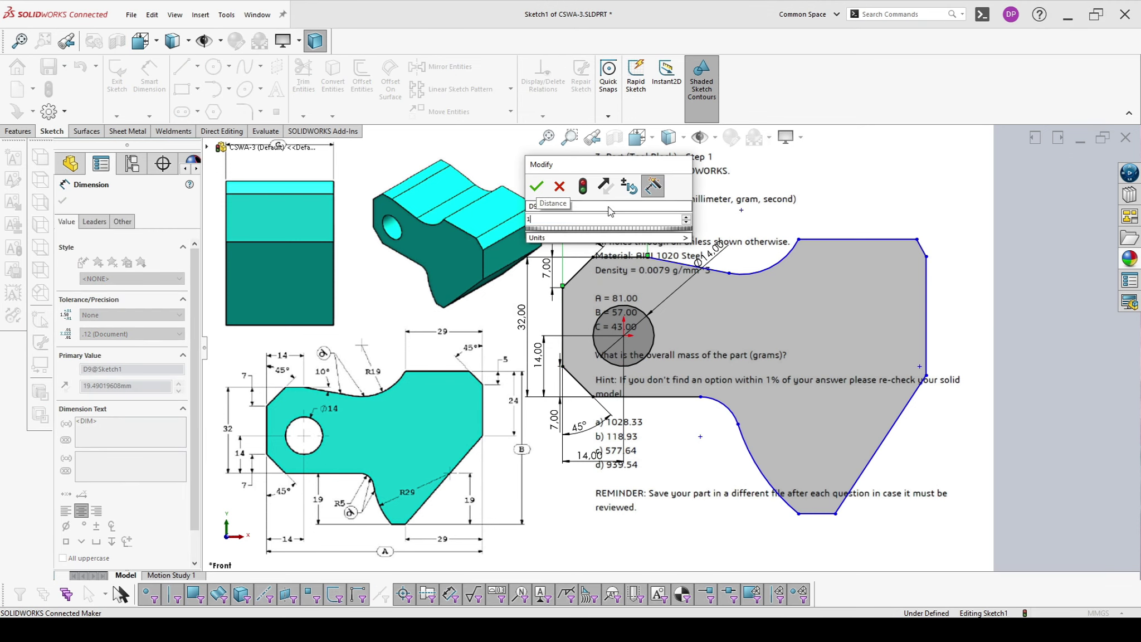
key("Return")
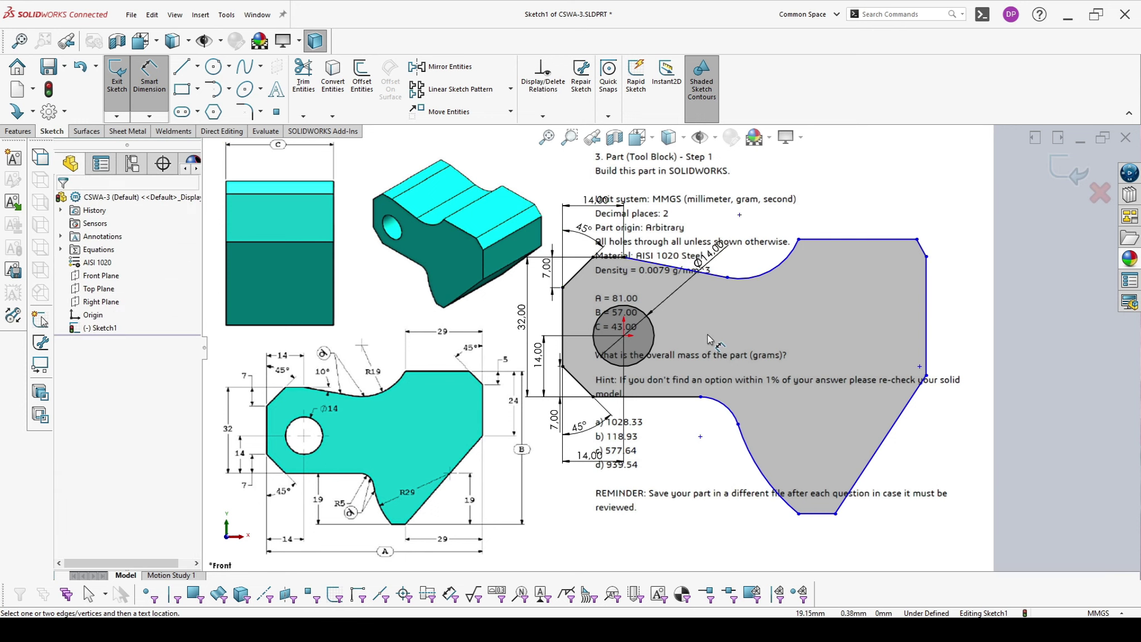
scroll(708, 339, "up", 2)
scroll(526, 335, "down", 5)
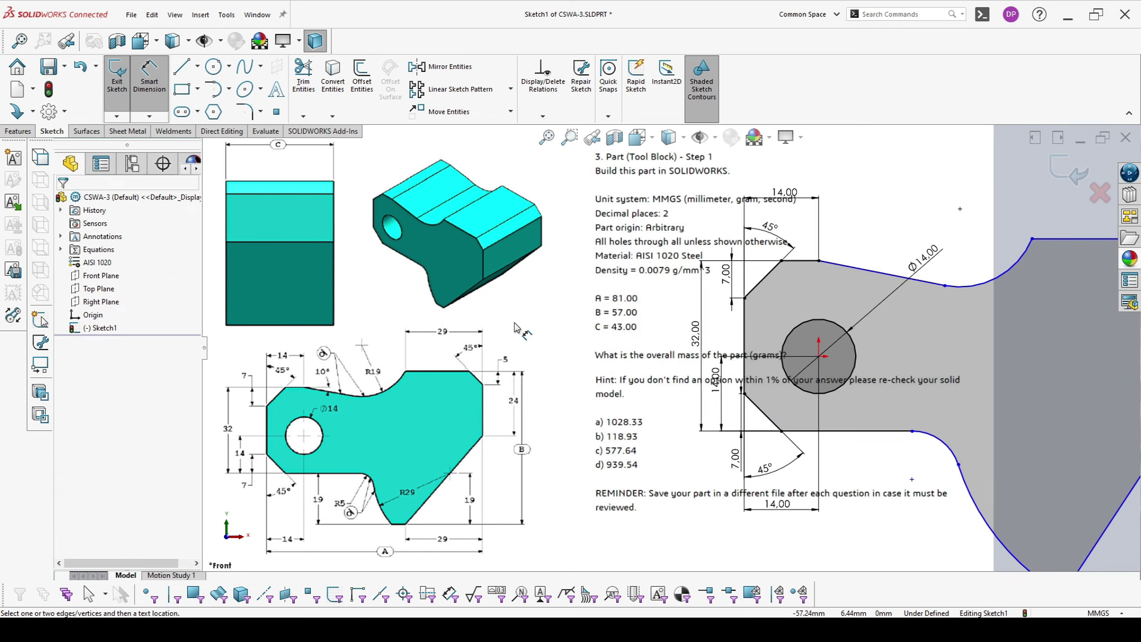
- Set the upper slanted edge to a 10° angle from the top edge
scroll(518, 329, "up", 4)
scroll(522, 329, "down", 2)
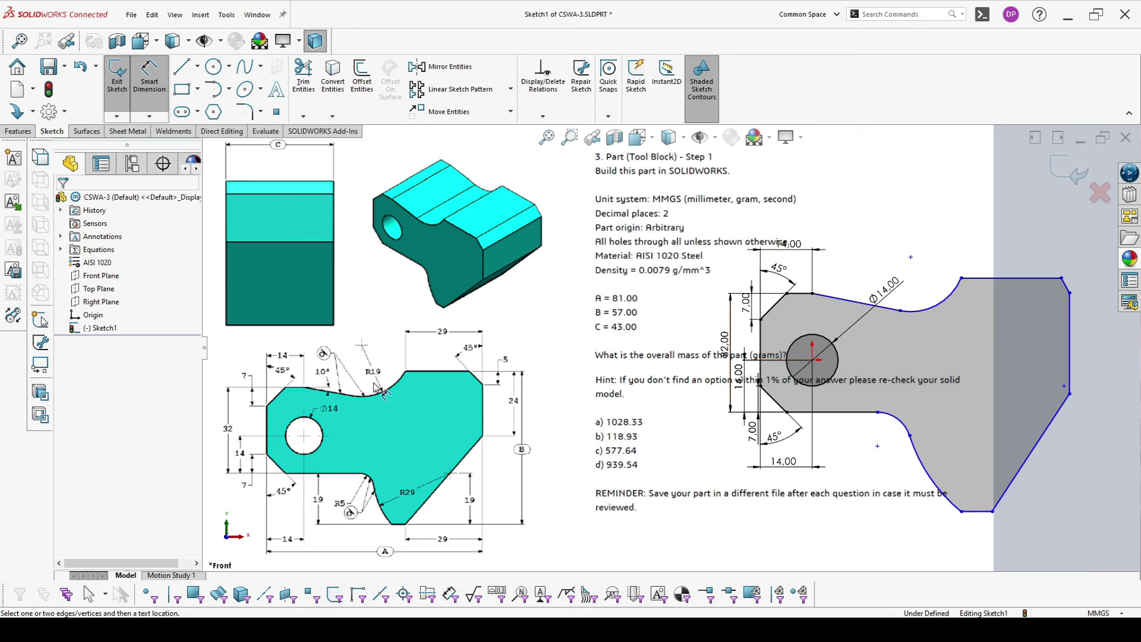
left_click(848, 305)
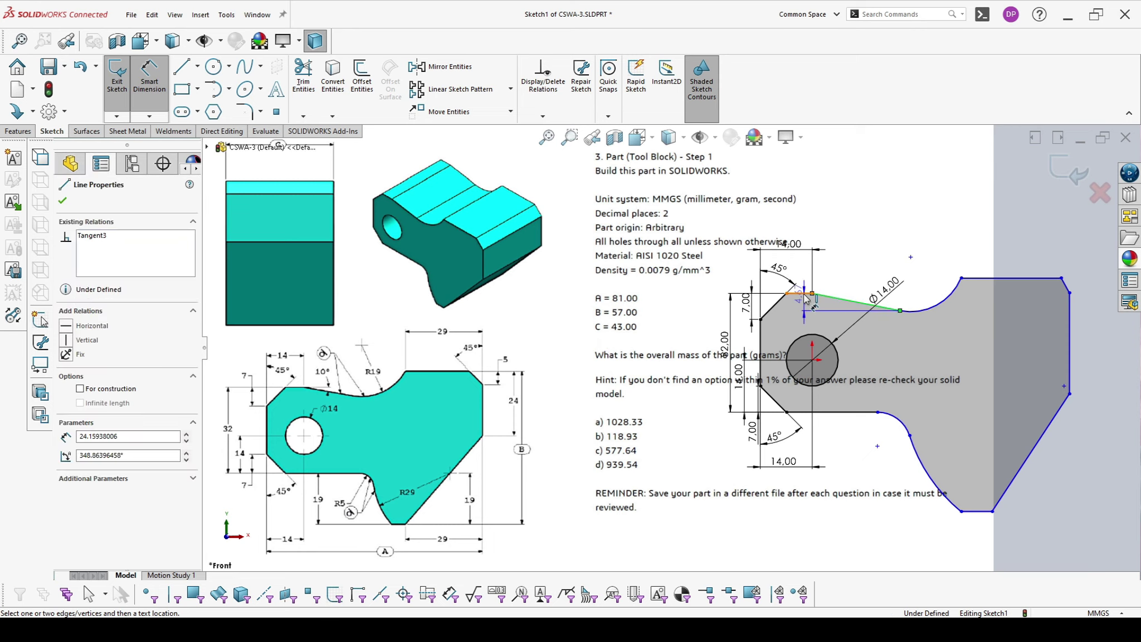
left_click_drag(855, 304, 874, 298)
left_click(874, 298)
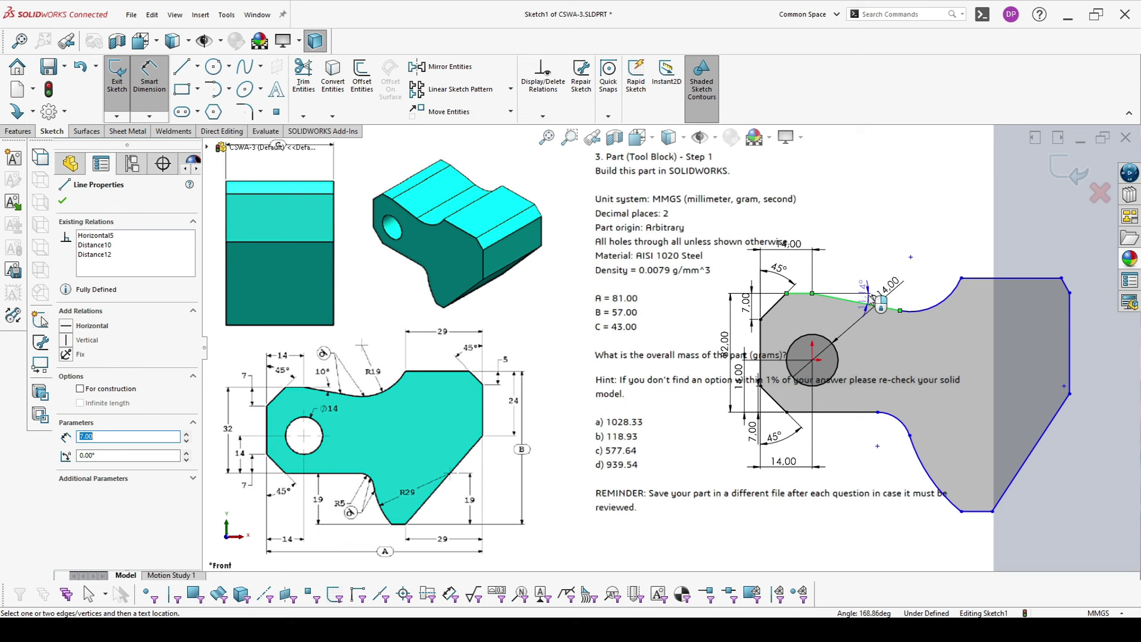
type("10")
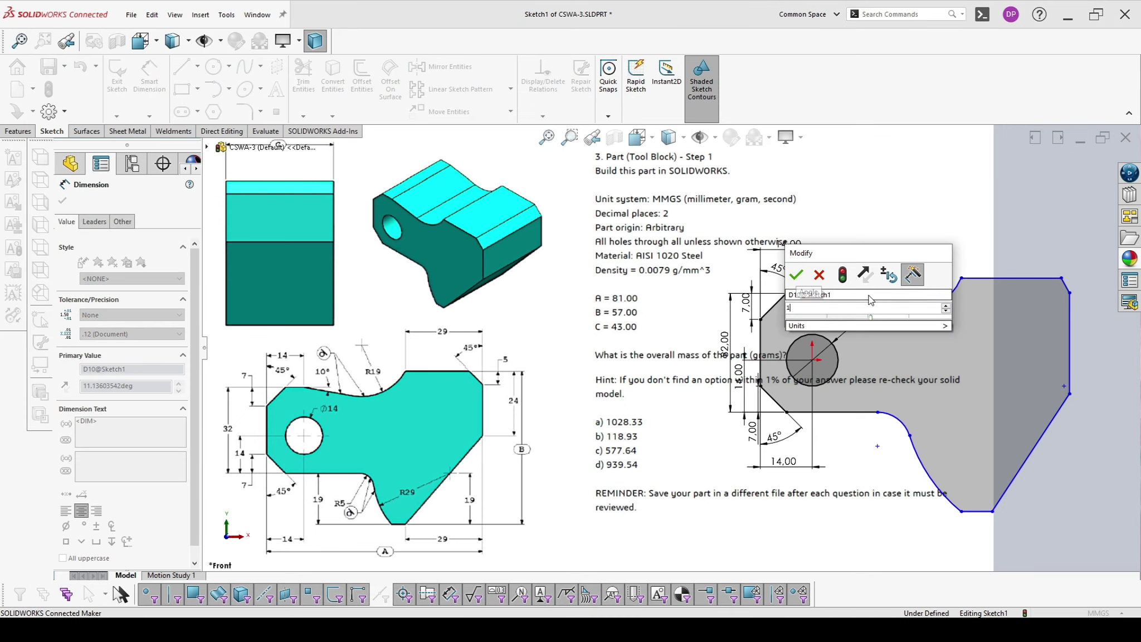
left_click(795, 274)
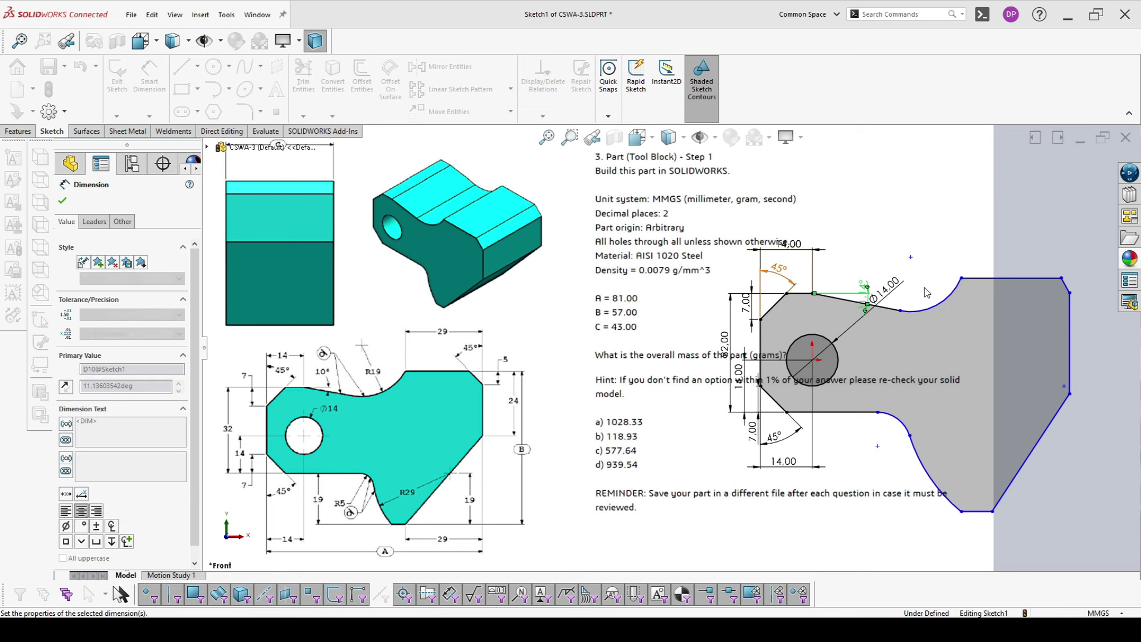
- Give the concave top arc an R19 radius and drag the right corner point outward
left_click(867, 336)
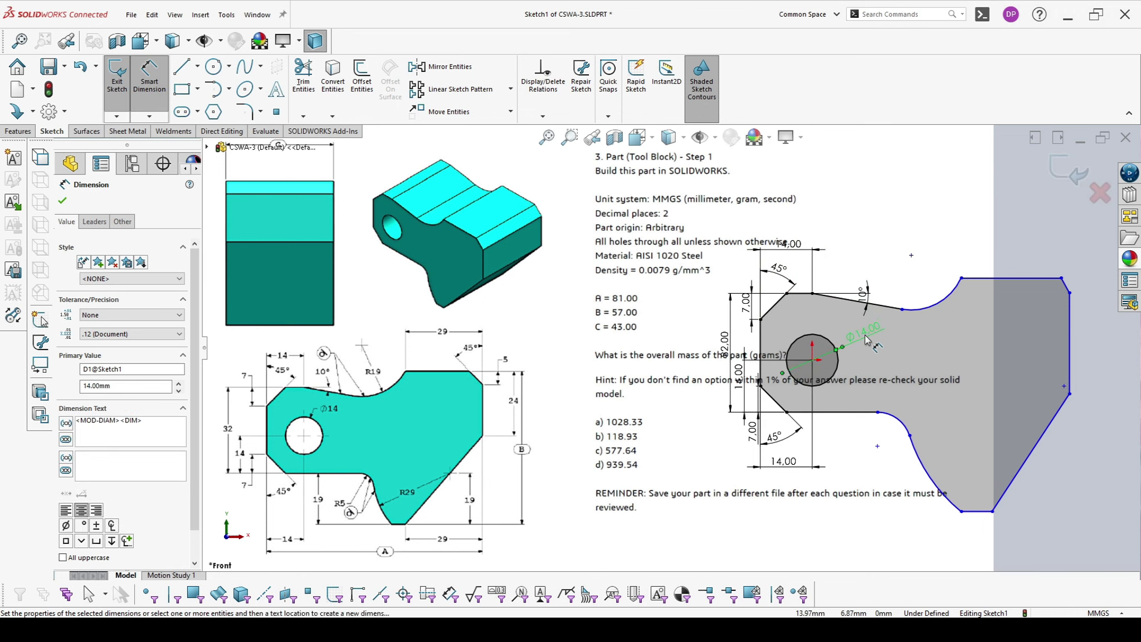
left_click(921, 309)
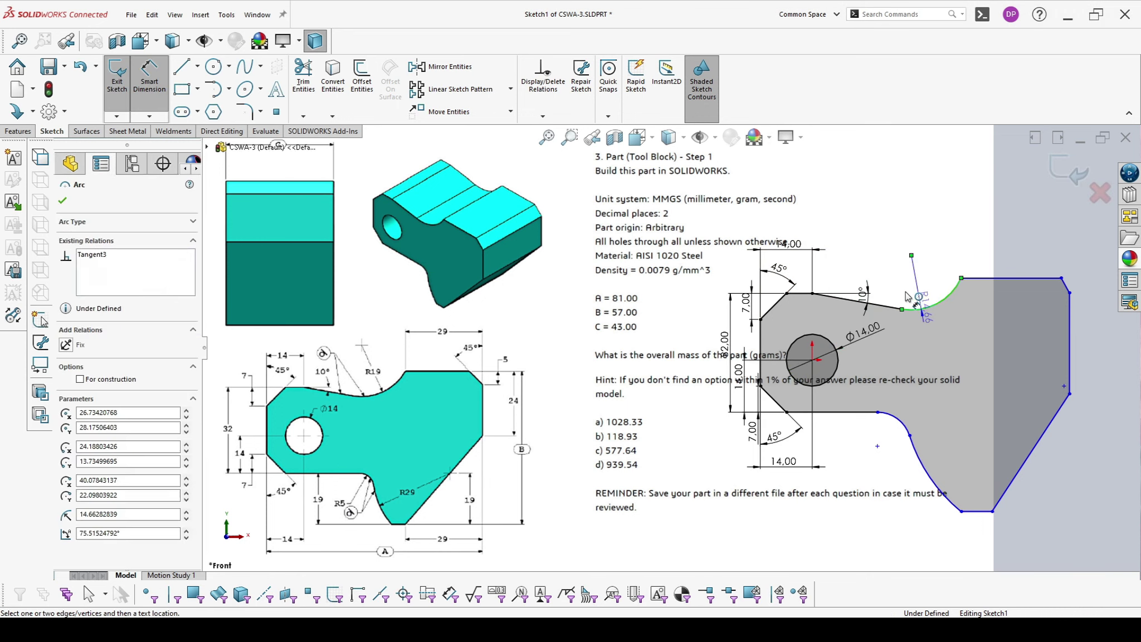
left_click(957, 345)
type("19")
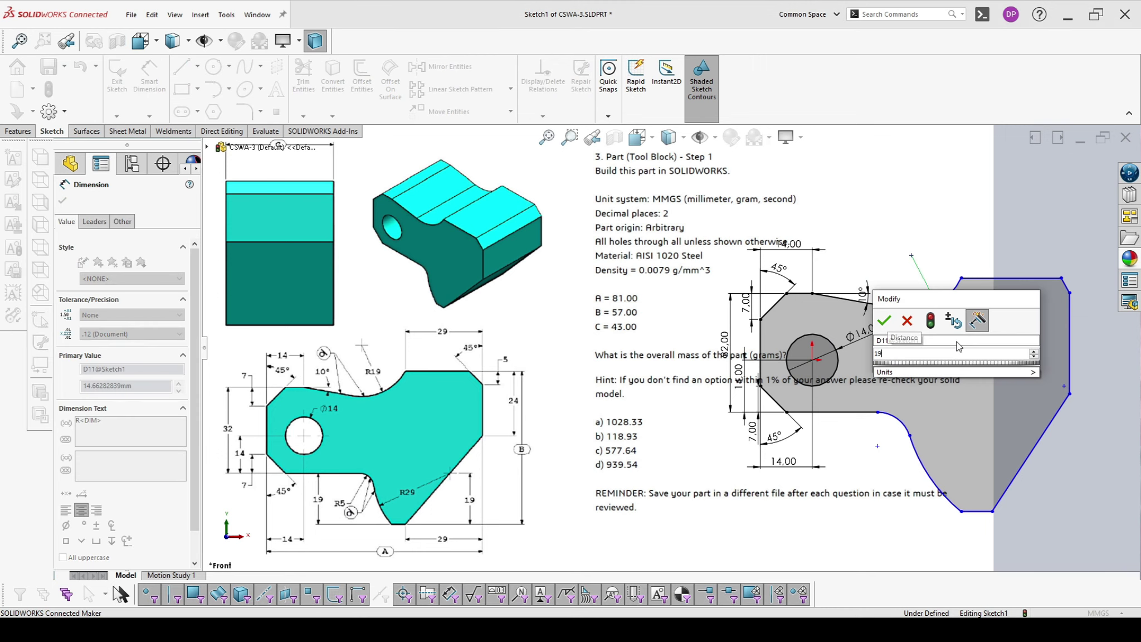
key("Return")
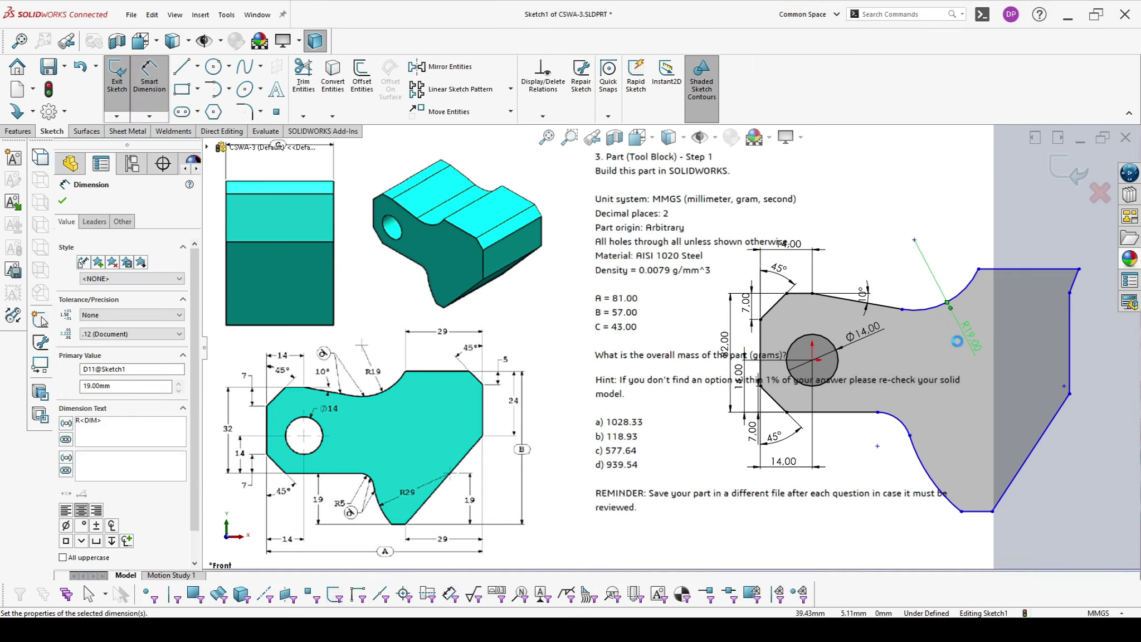
key("Escape")
left_click_drag(1069, 293, 1099, 293)
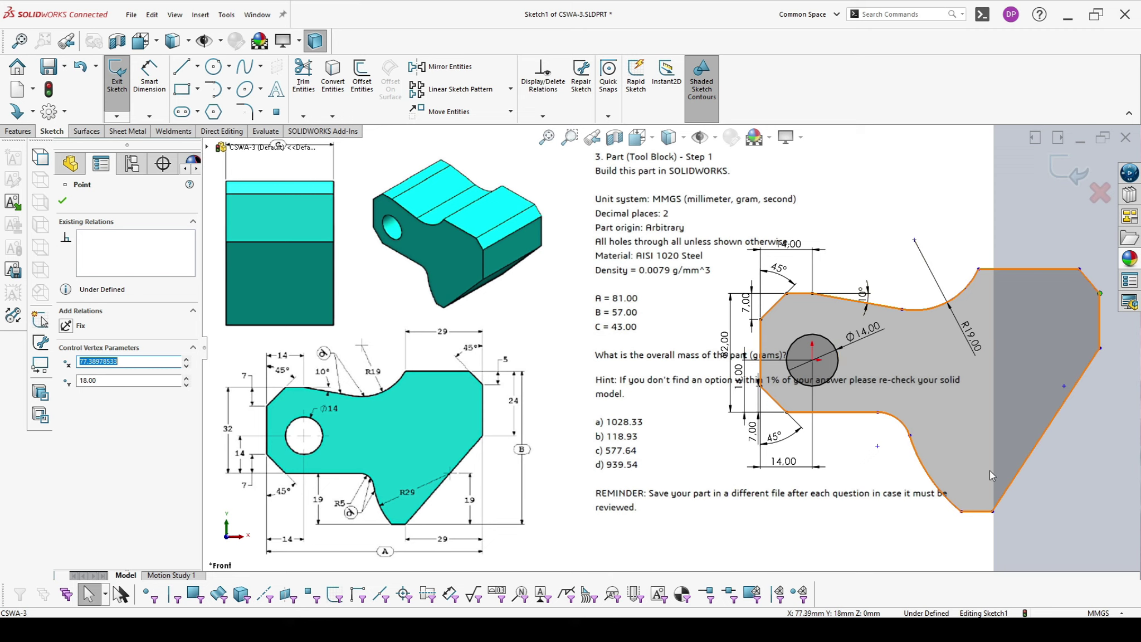
key("d")
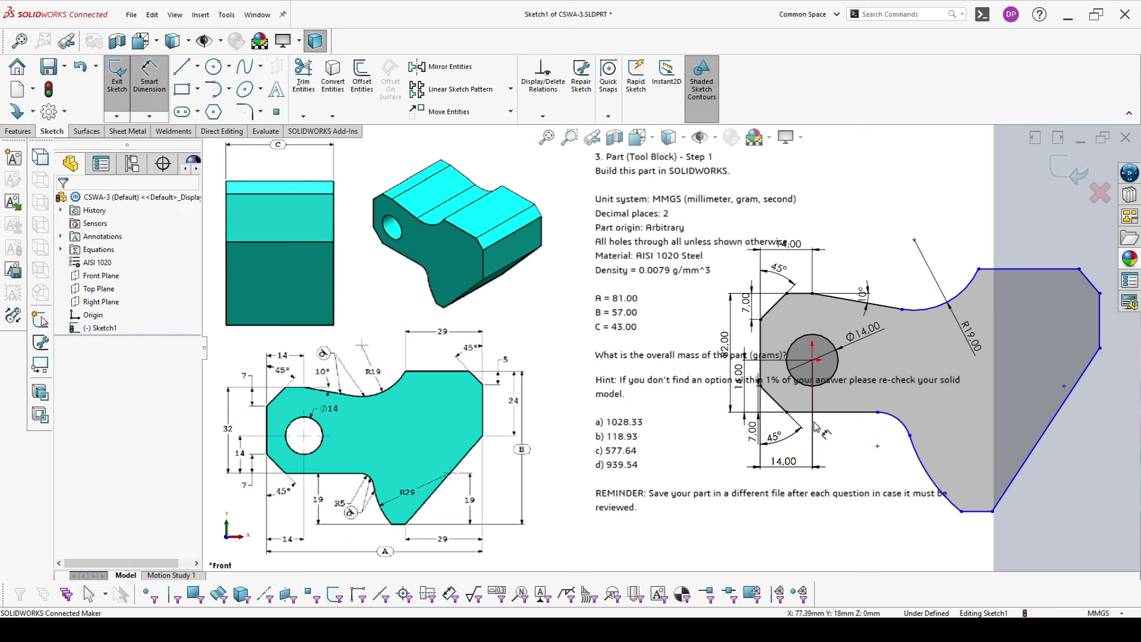
- Dimension the bottom offset between the lower edges at 19 mm
left_click(852, 412)
left_click(975, 511)
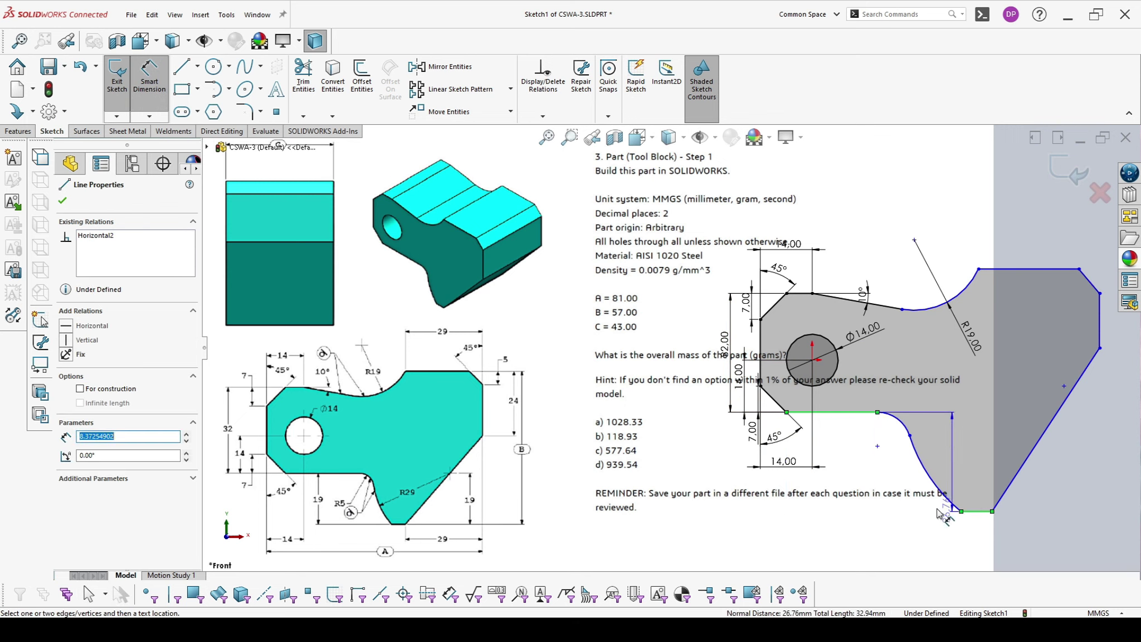
left_click(845, 473)
type("19")
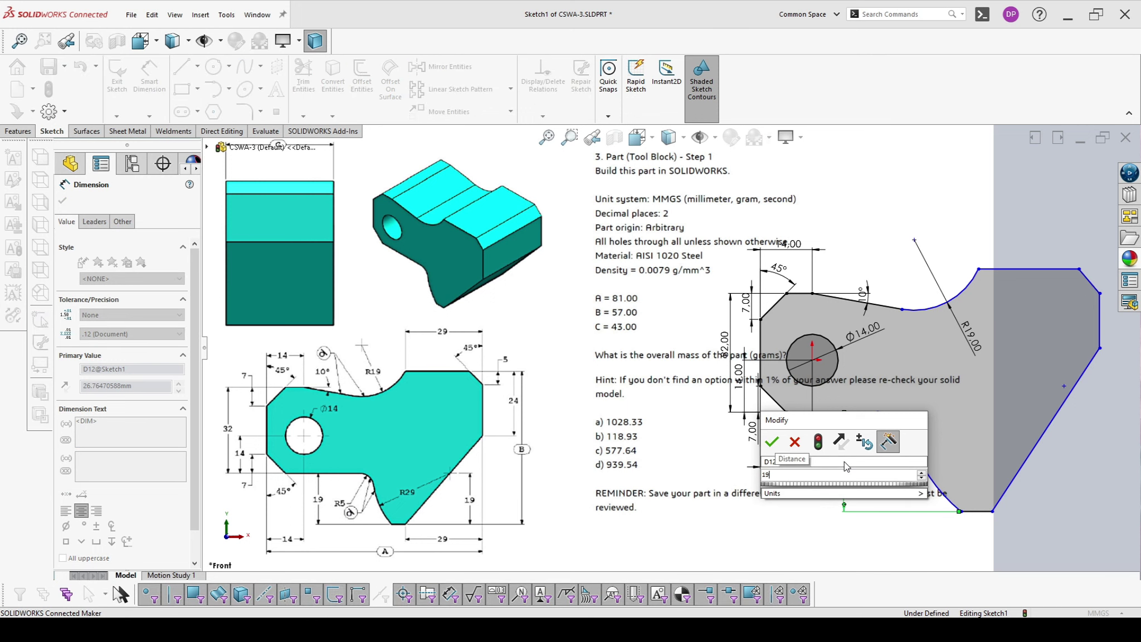
key("Return")
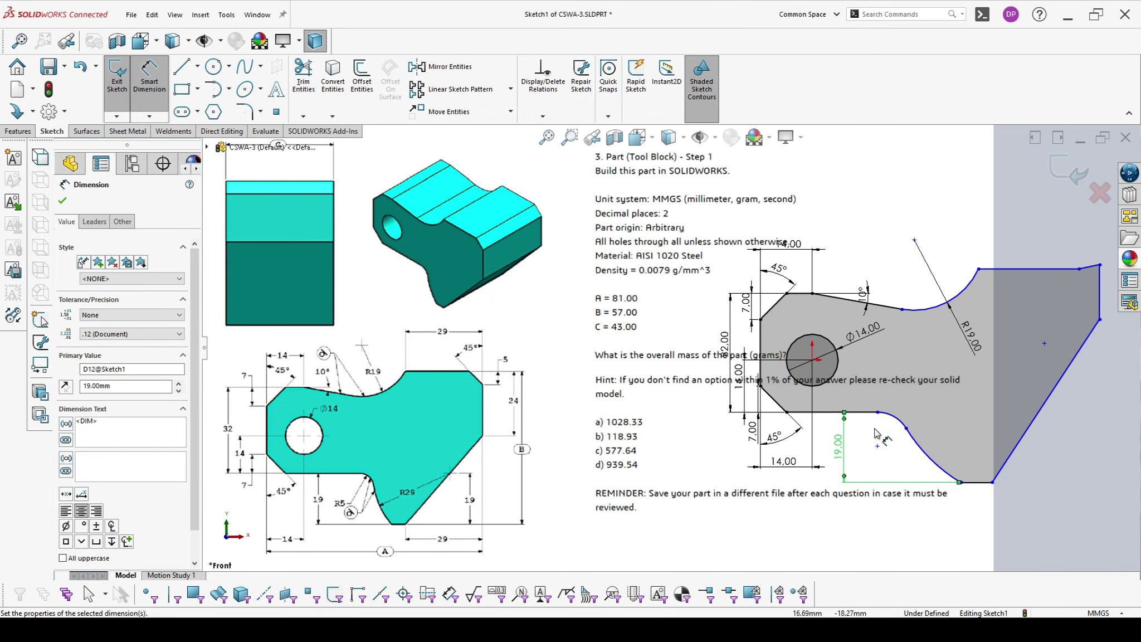
- Set the small fillet arc to R5 and the large concave arc to R29
left_click(890, 417)
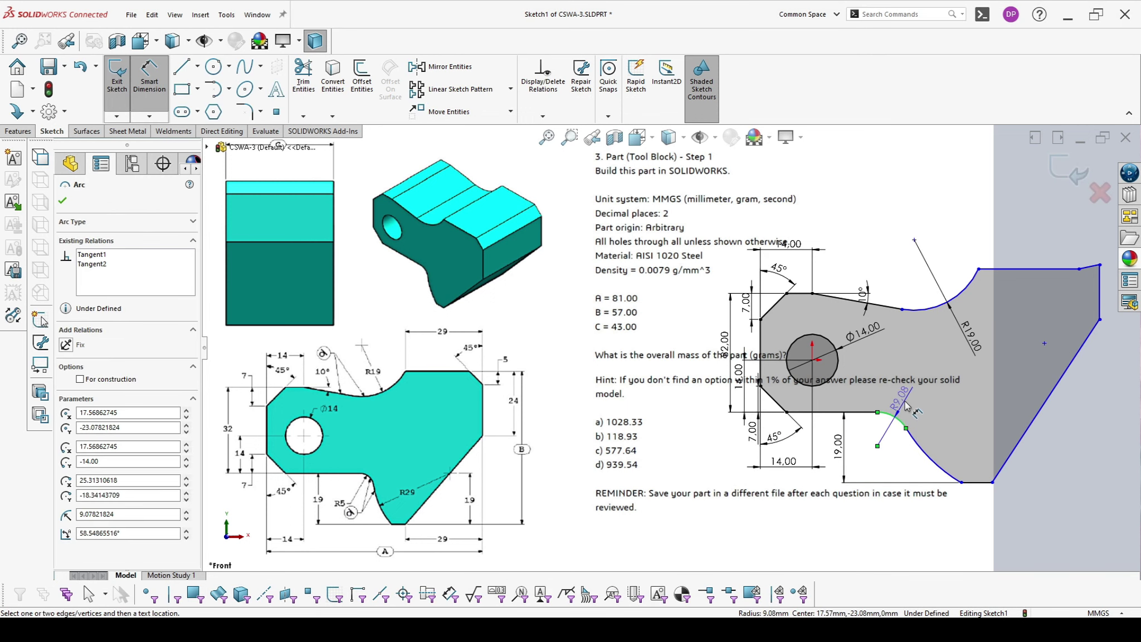
left_click(906, 406)
type("5")
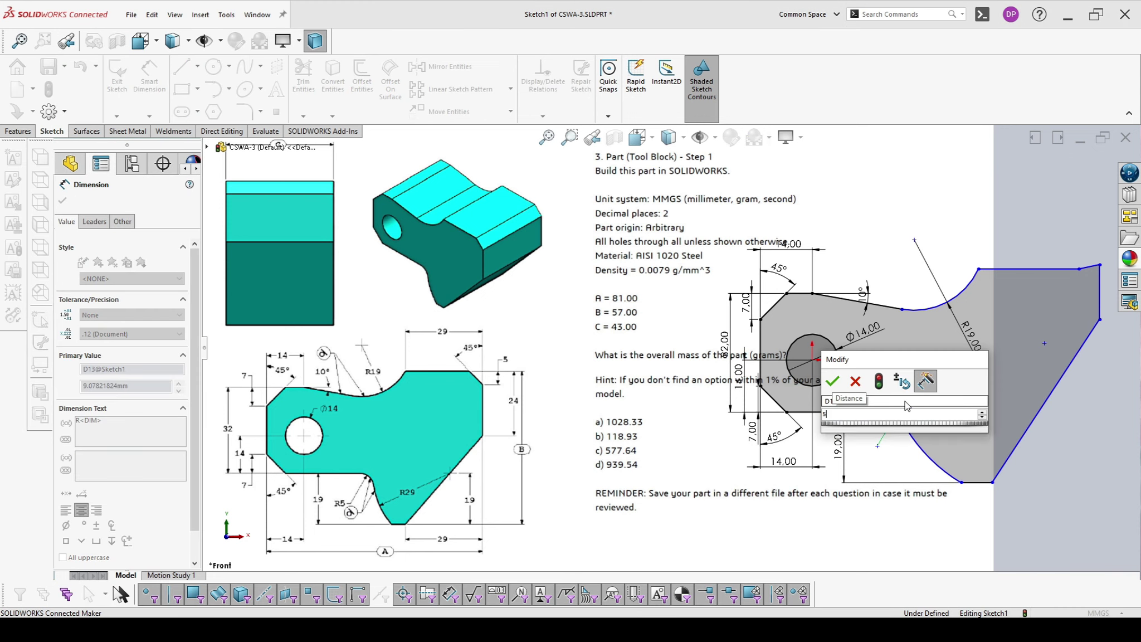
key("Return")
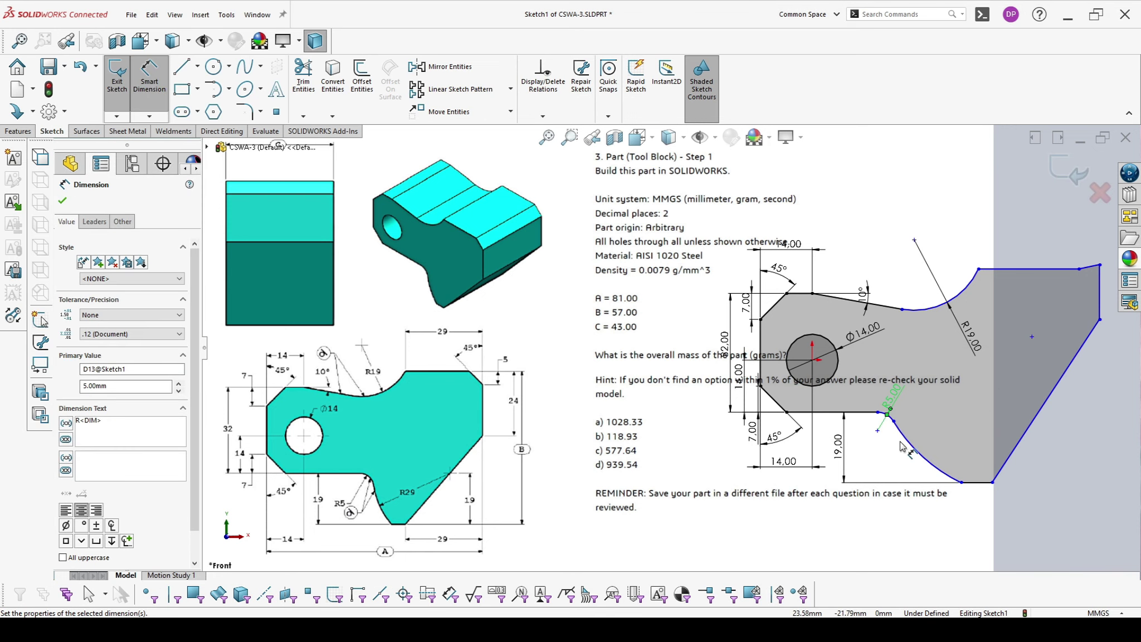
left_click(912, 444)
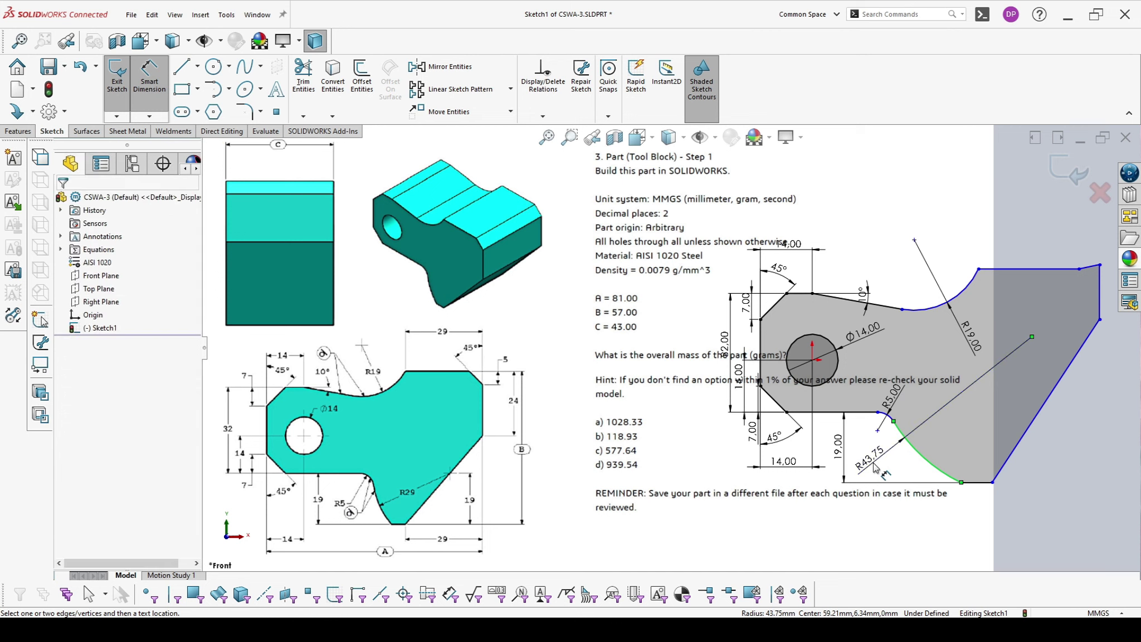
left_click(875, 467)
type("29")
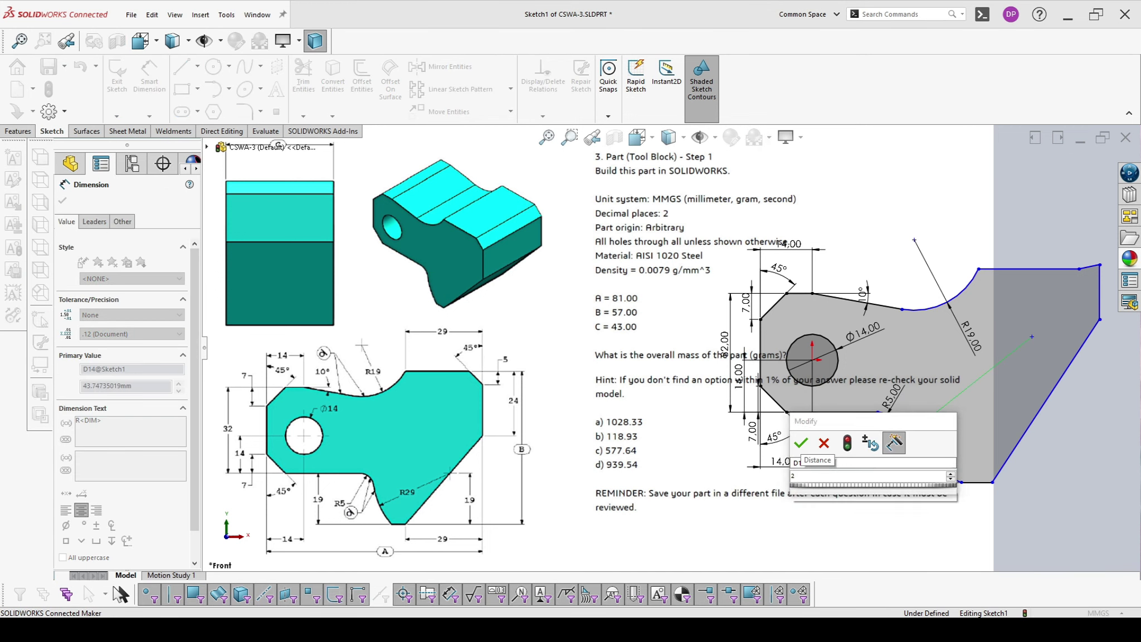
left_click(801, 443)
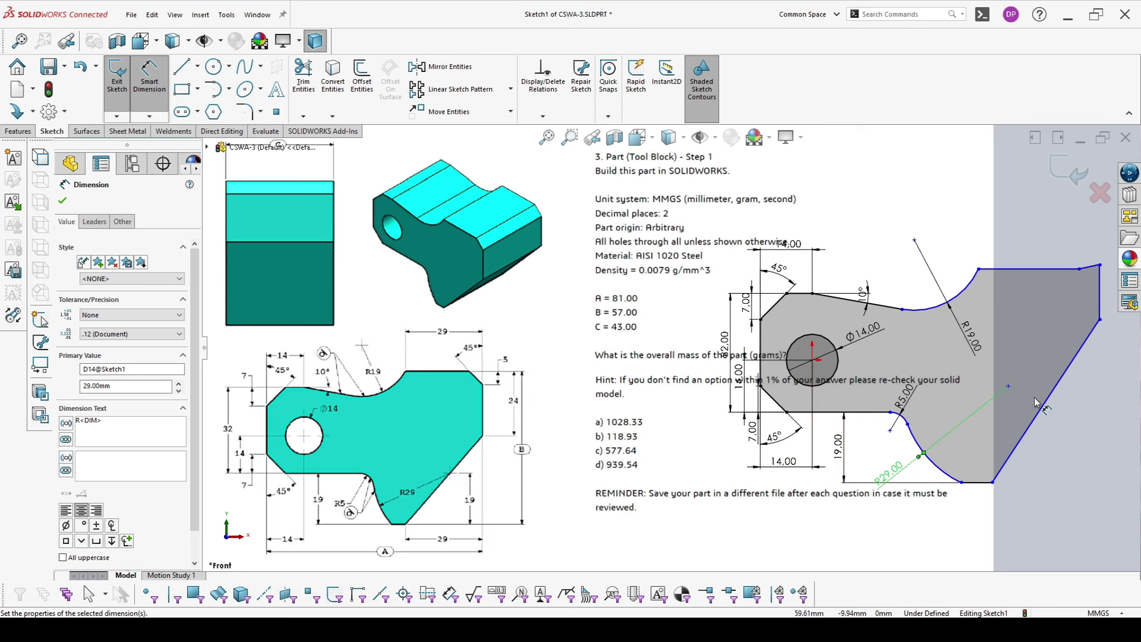
- Dimension the right-side height from the bottom line at 19 mm
left_click(978, 482)
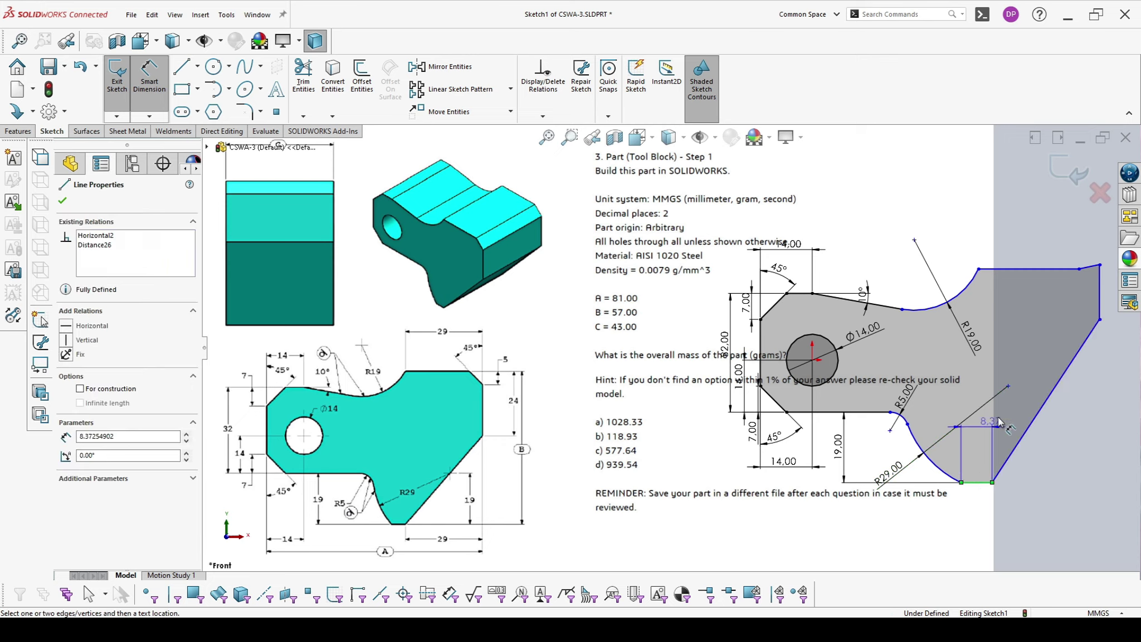
left_click(1054, 391)
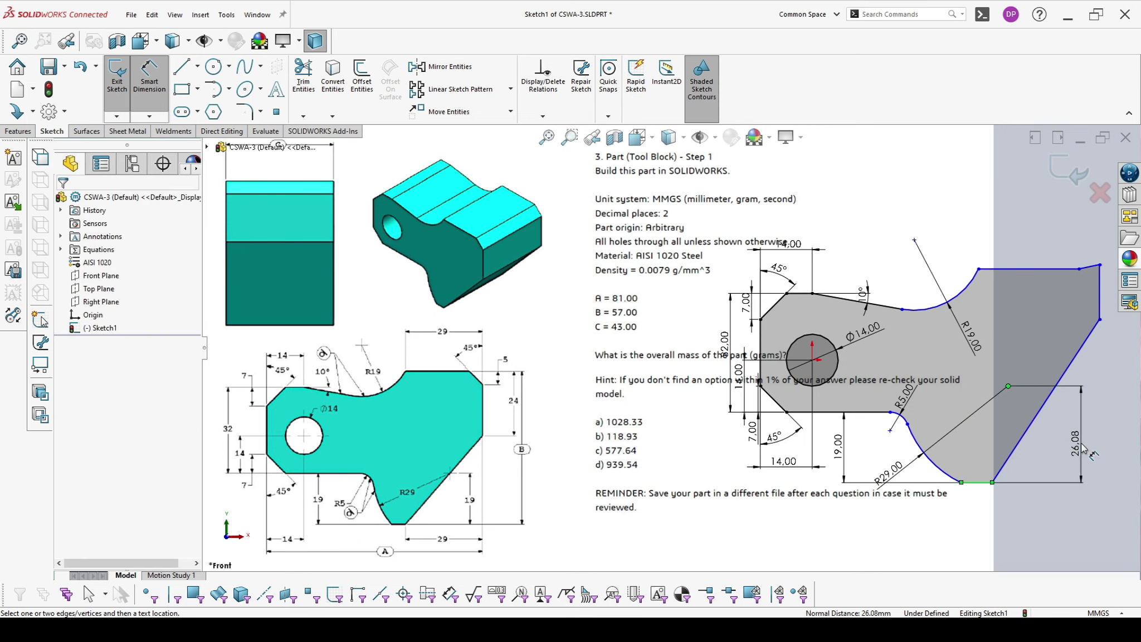
left_click(1042, 385)
type("19")
key("Return")
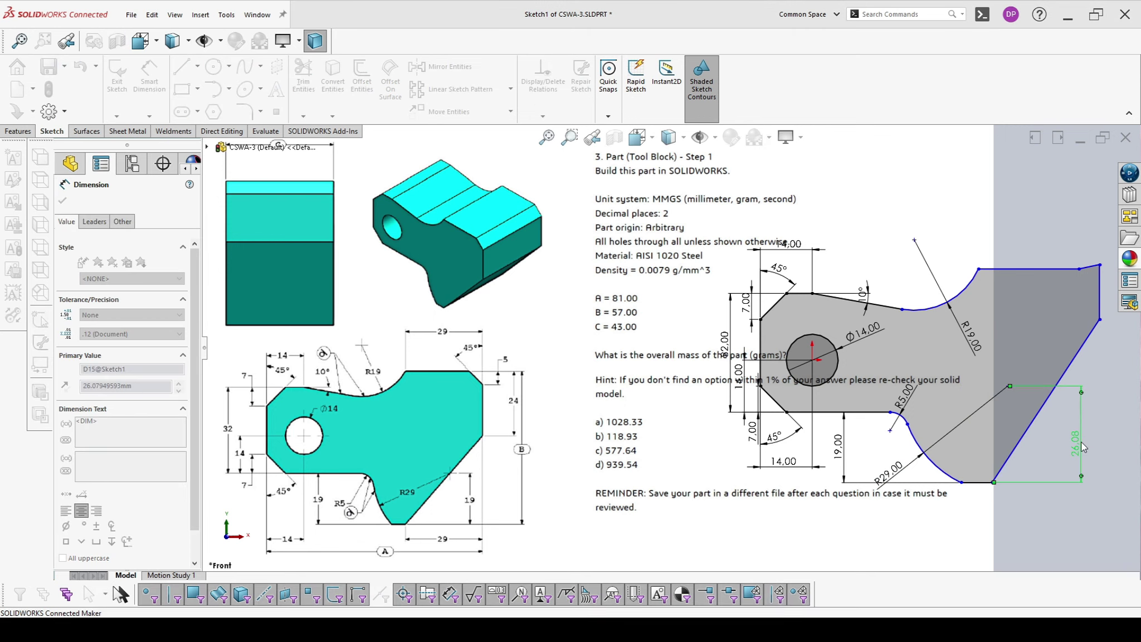
key("Escape")
- Make the loose sketch point coincident with the slanted line
left_click(1016, 414)
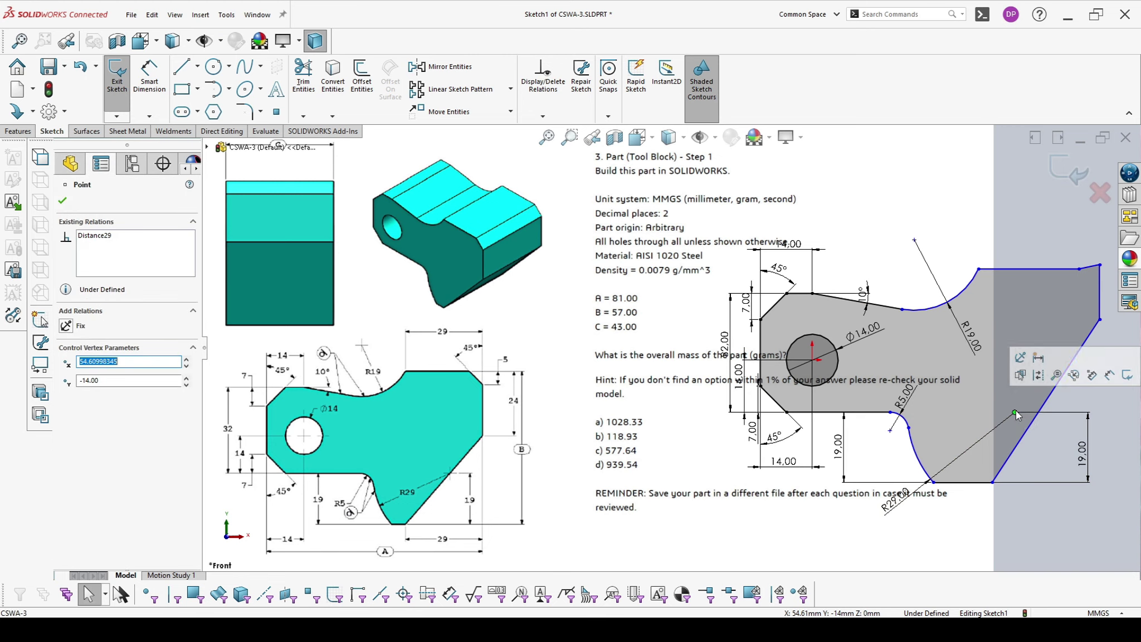
left_click(1034, 424, "ctrl")
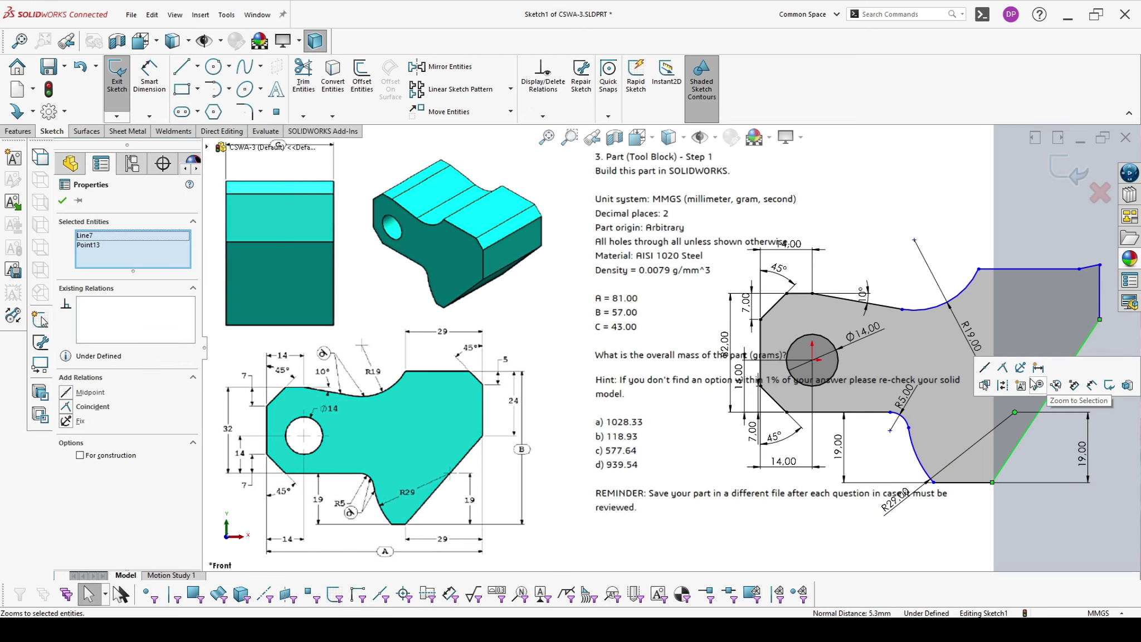
left_click(1004, 373)
left_click(1029, 436)
- Drag the loose vertex and the top-right endpoint into place to close the outline
scroll(1016, 456, "down", 2)
middle_click_drag(1017, 456, 874, 377, "ctrl")
scroll(873, 378, "up", 2)
scroll(843, 311, "up", 1)
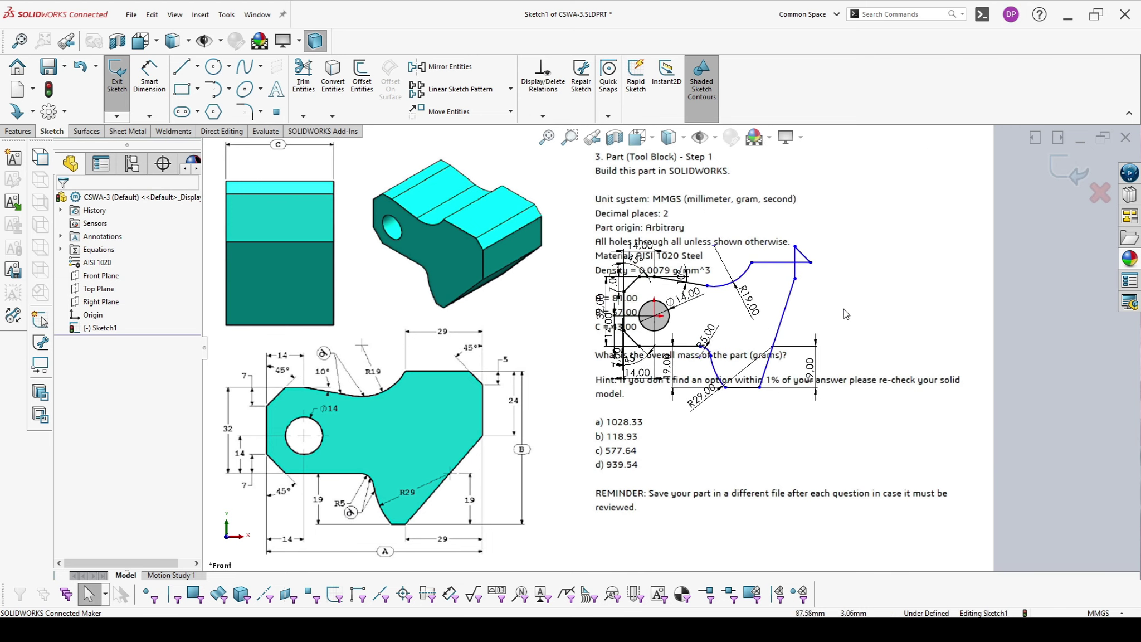
scroll(604, 329, "down", 3)
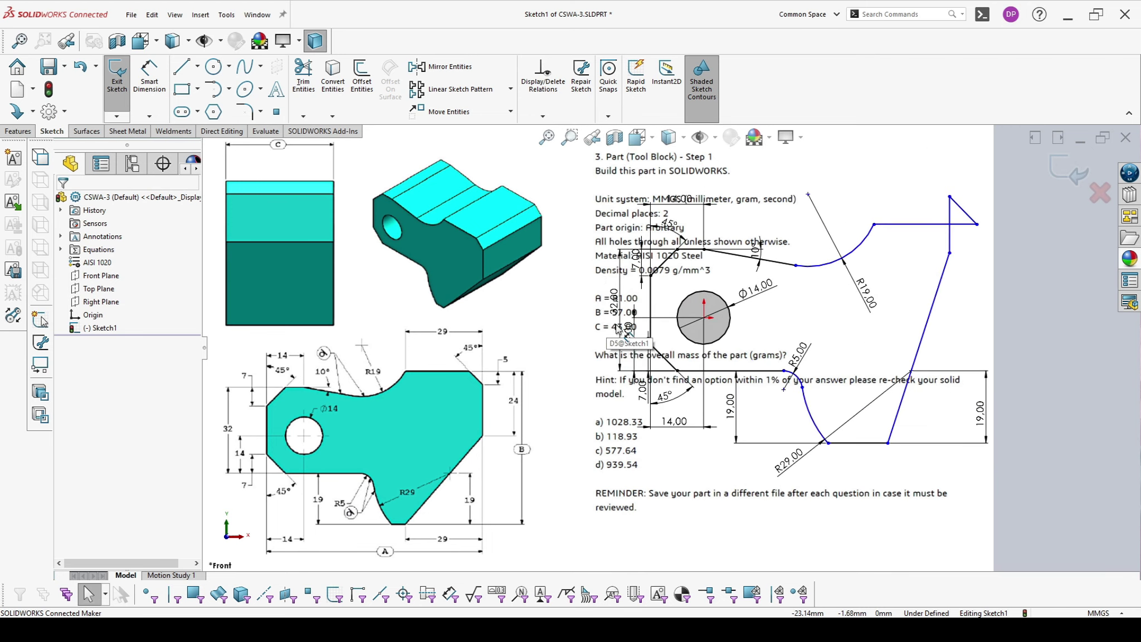
mouse_move(952, 258)
left_mouse_down()
mouse_move(976, 330)
mouse_move(966, 325)
mouse_move(971, 316)
mouse_move(991, 329)
mouse_move(972, 301)
left_mouse_up()
mouse_move(977, 224)
left_mouse_down()
mouse_move(932, 222)
mouse_move(946, 193)
left_mouse_up()
key("Escape")
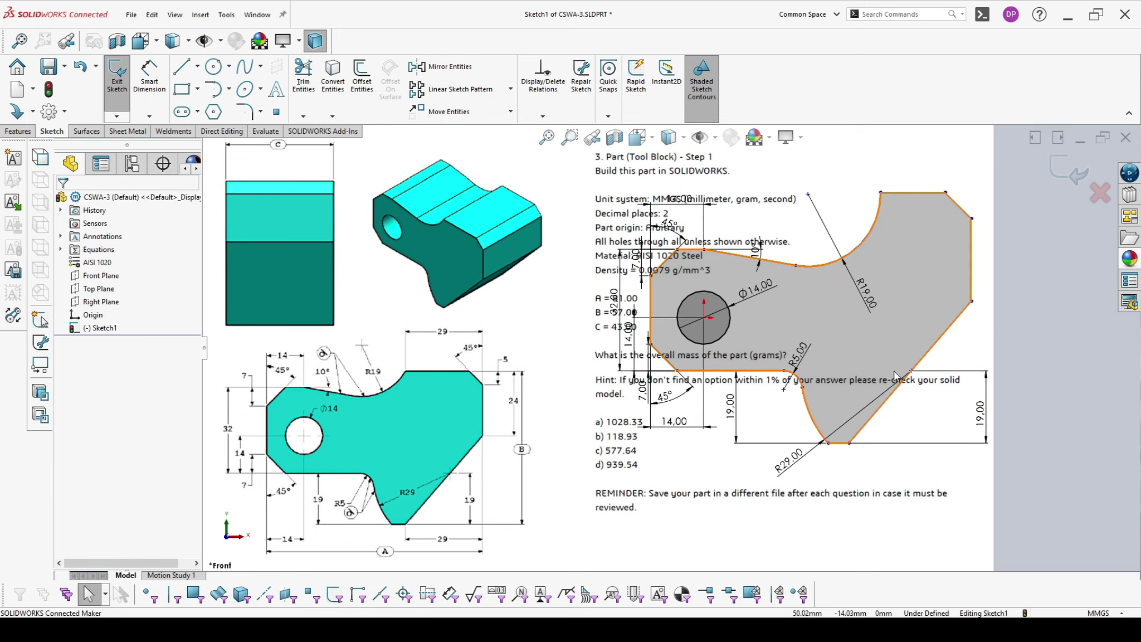
- Dimension the upper-right block's height at 24 mm
left_click(149, 78)
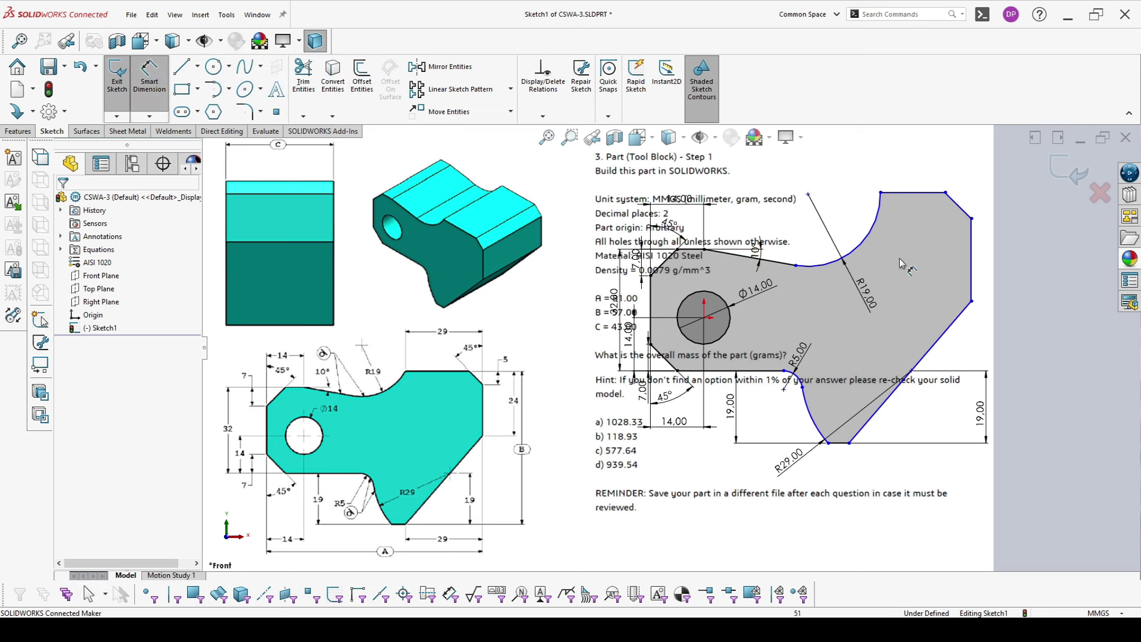
left_click(909, 196)
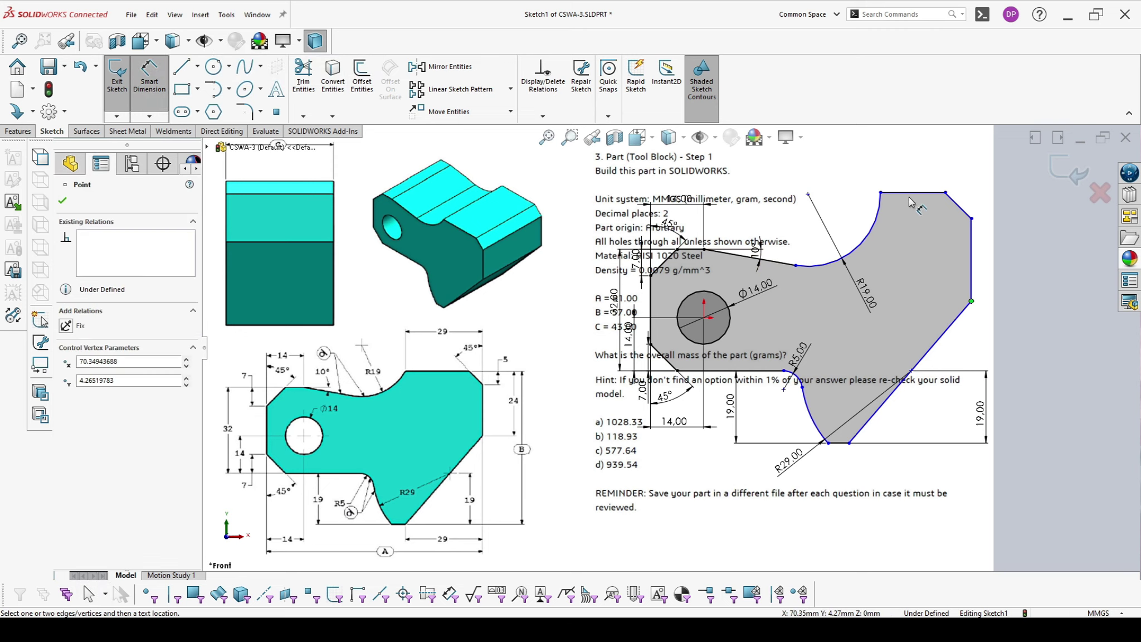
left_click(909, 196)
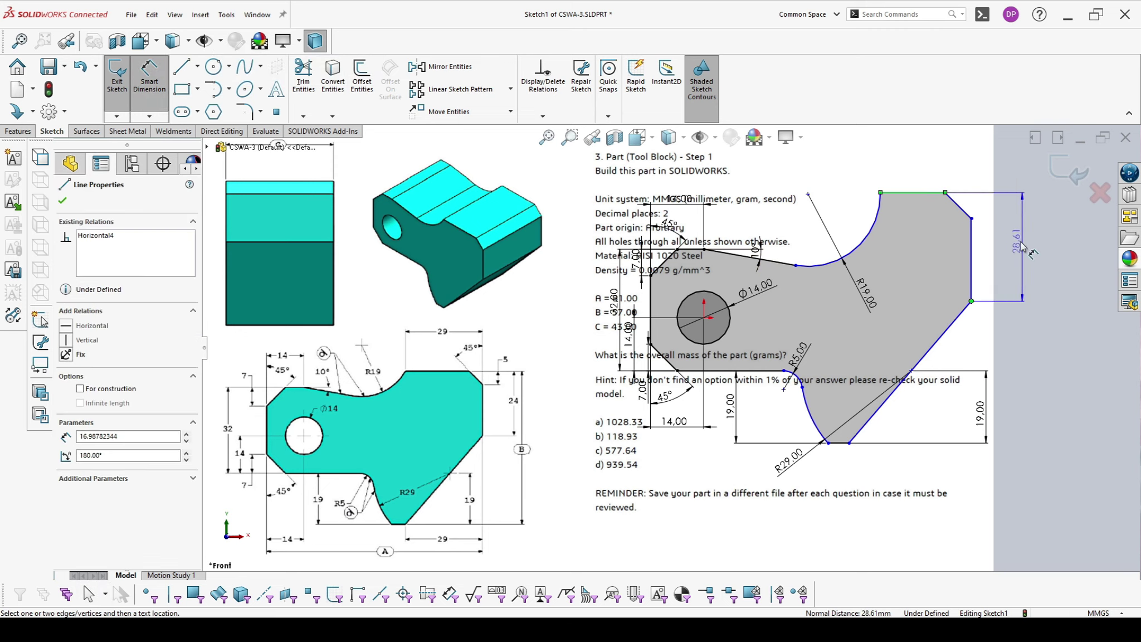
left_click(1015, 248)
type("24")
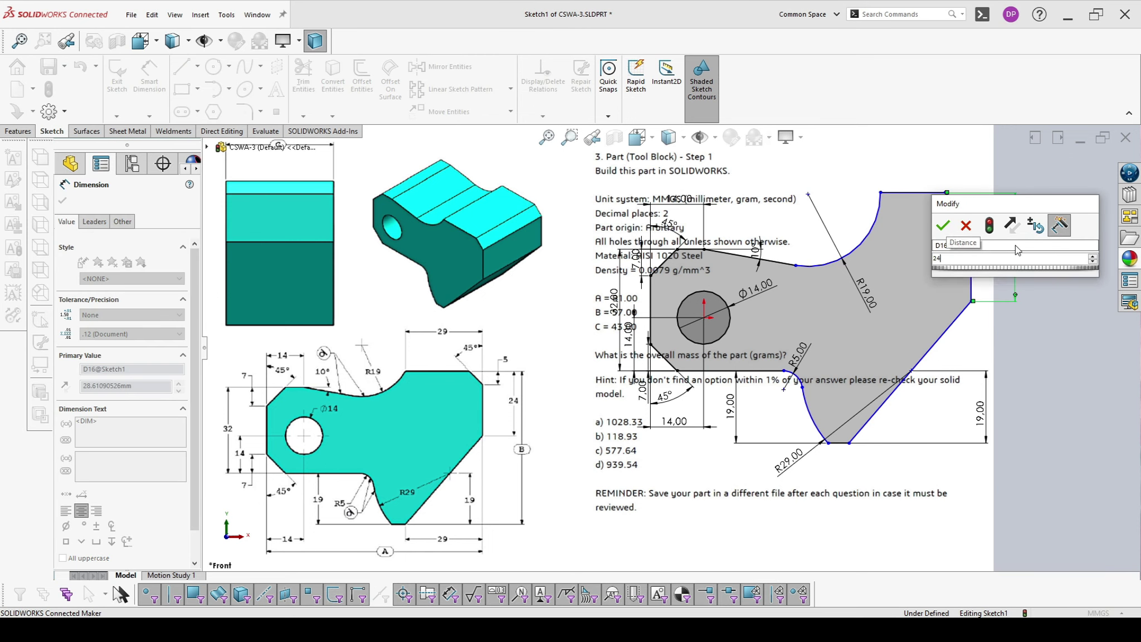
key("Return")
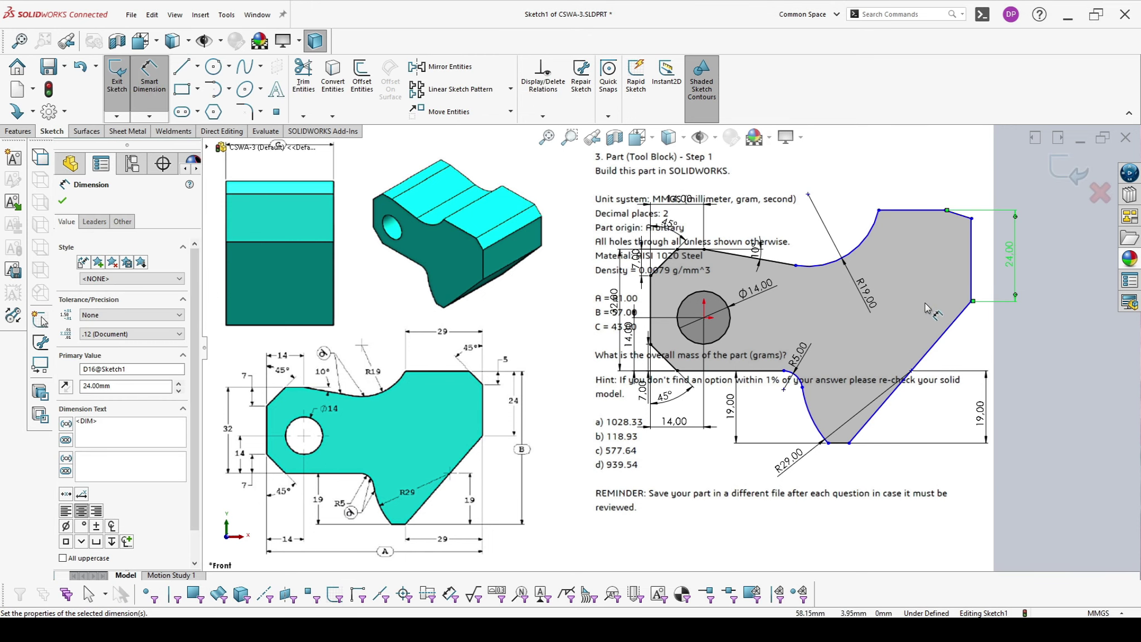
- Set the block's top width to 29 mm
left_click(971, 253)
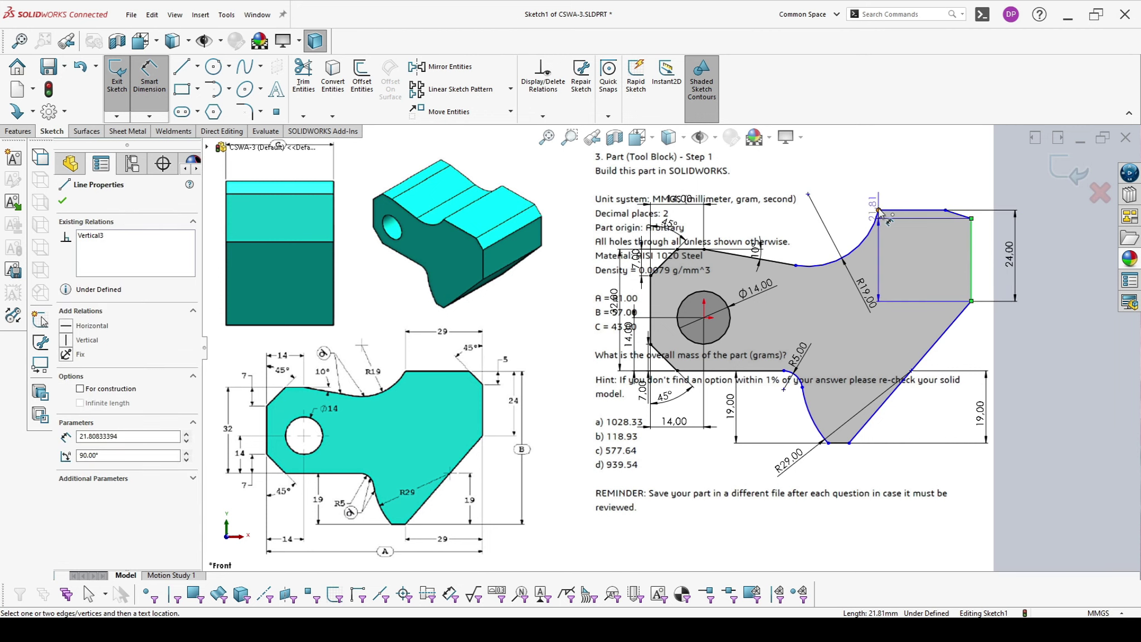
left_click(878, 210)
left_click(923, 167)
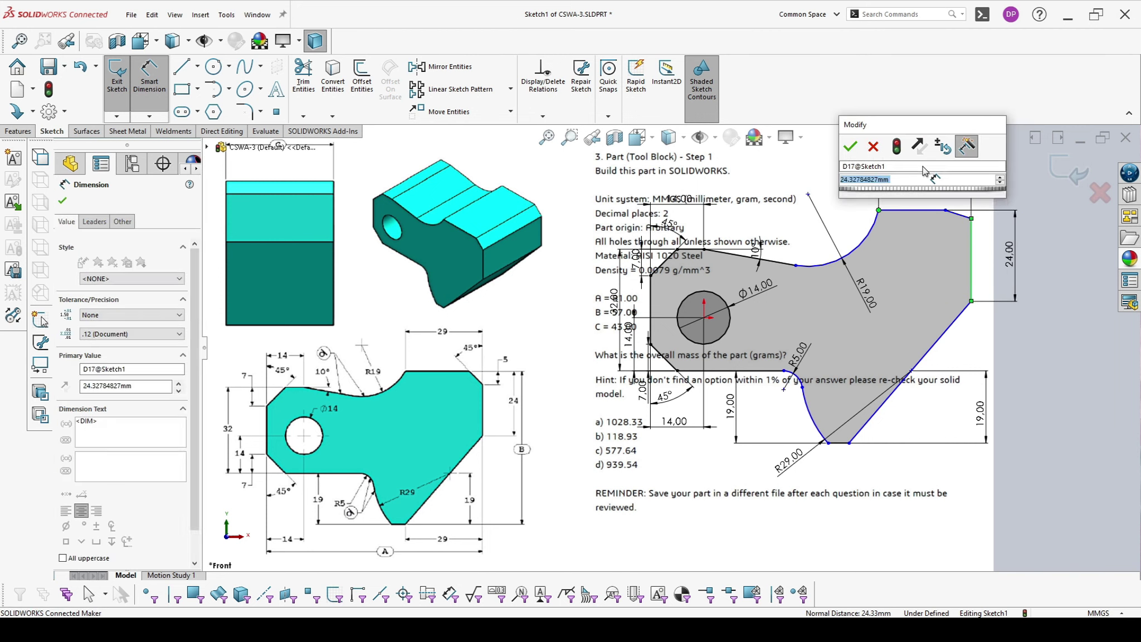
type("29")
key("Return")
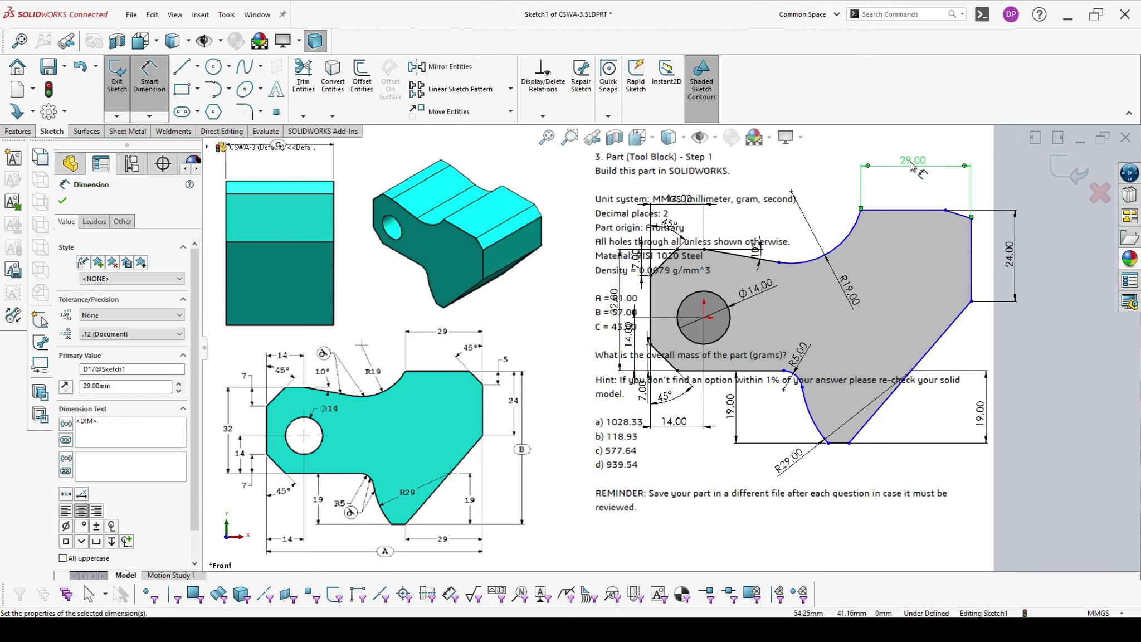
left_click(931, 210)
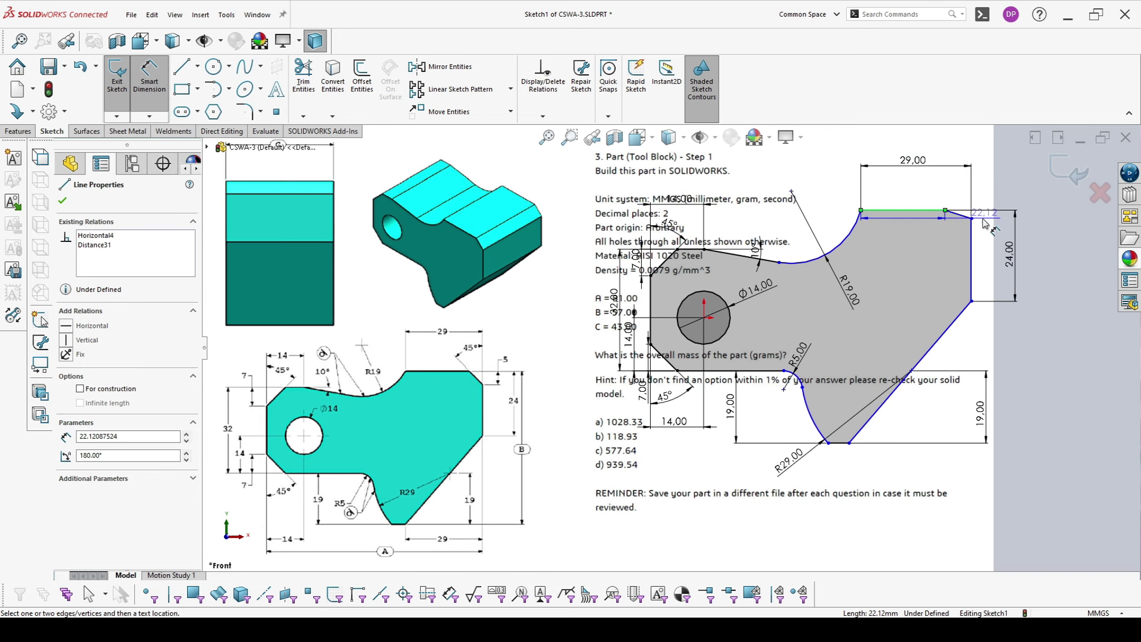
left_click(972, 219)
- Set the chamfer height to 5 mm and its angle to the right edge to 45°
left_click(998, 214)
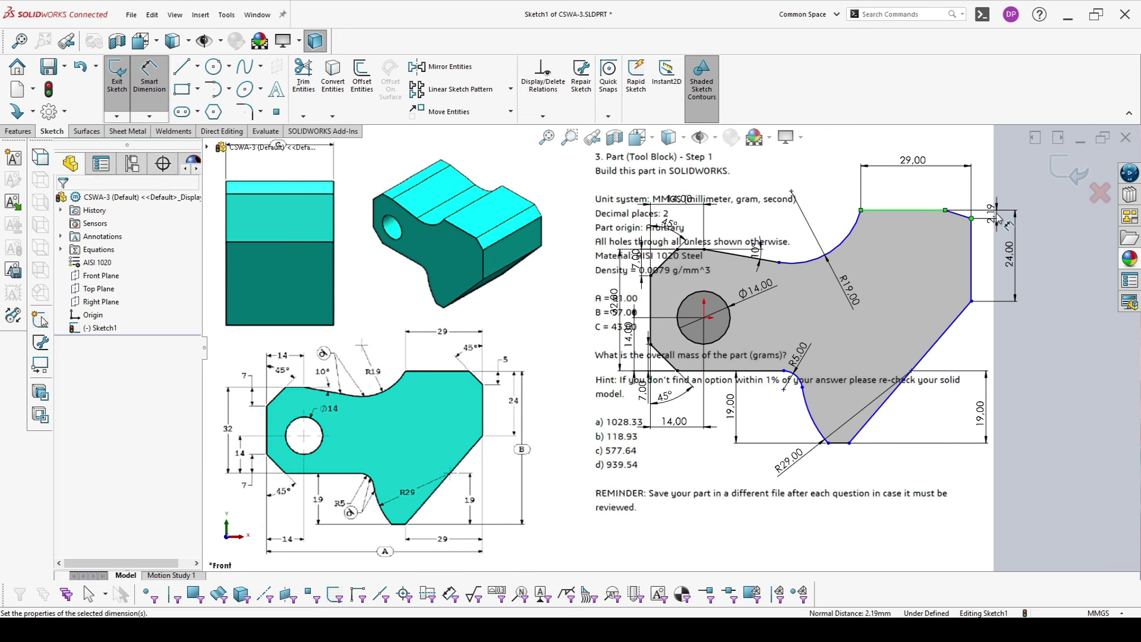
type("5")
key("Return")
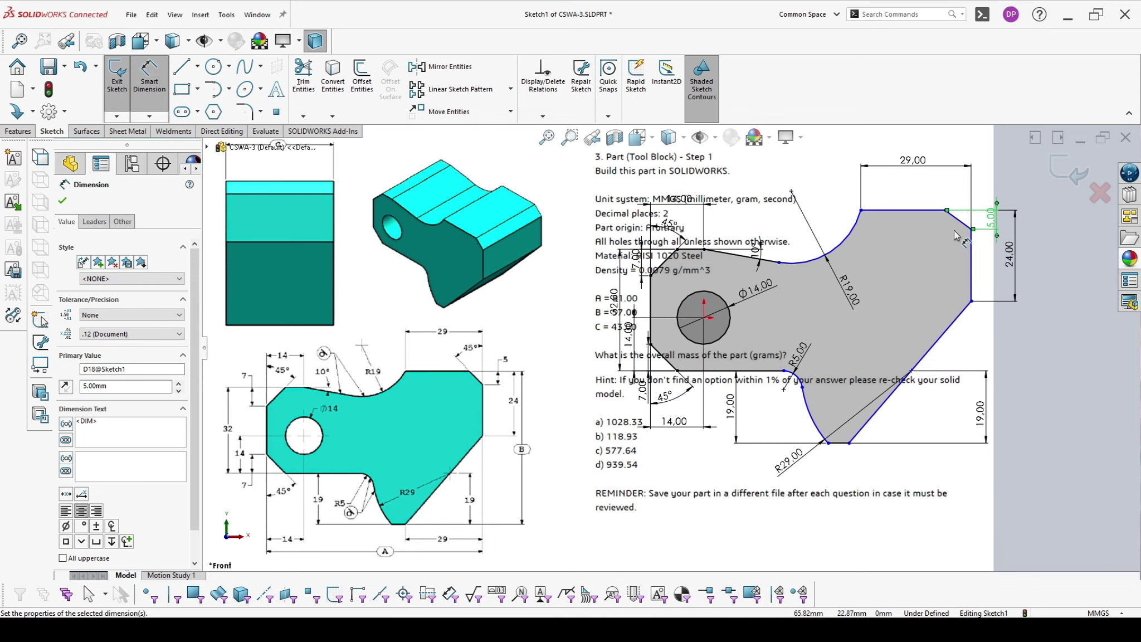
left_click(958, 219)
left_click(971, 251)
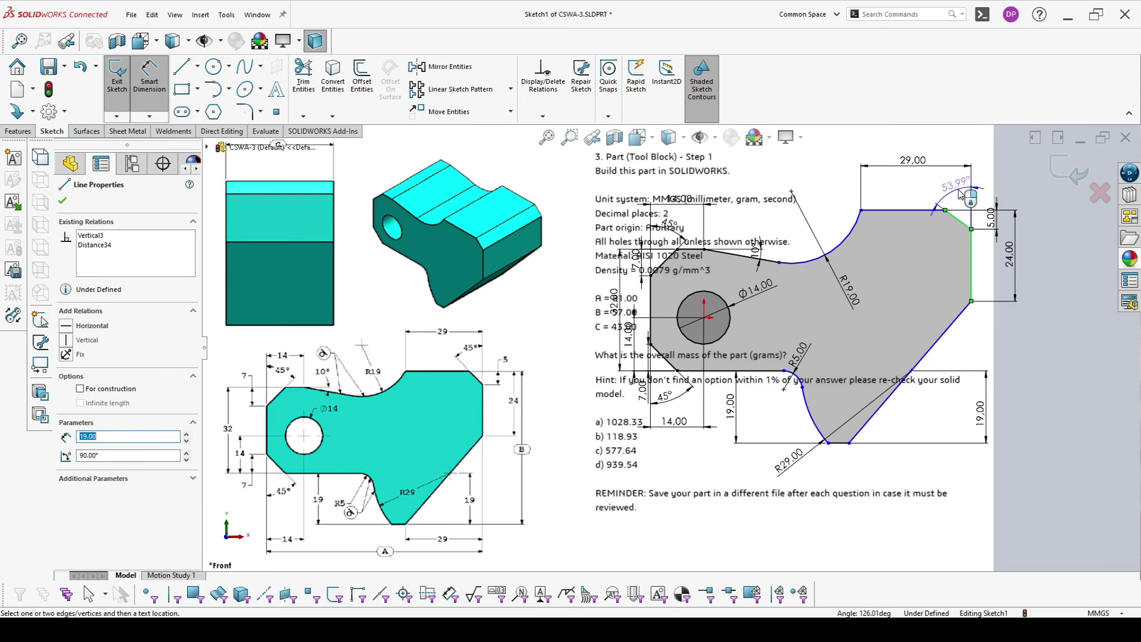
left_click(961, 193)
type("45")
key("Return")
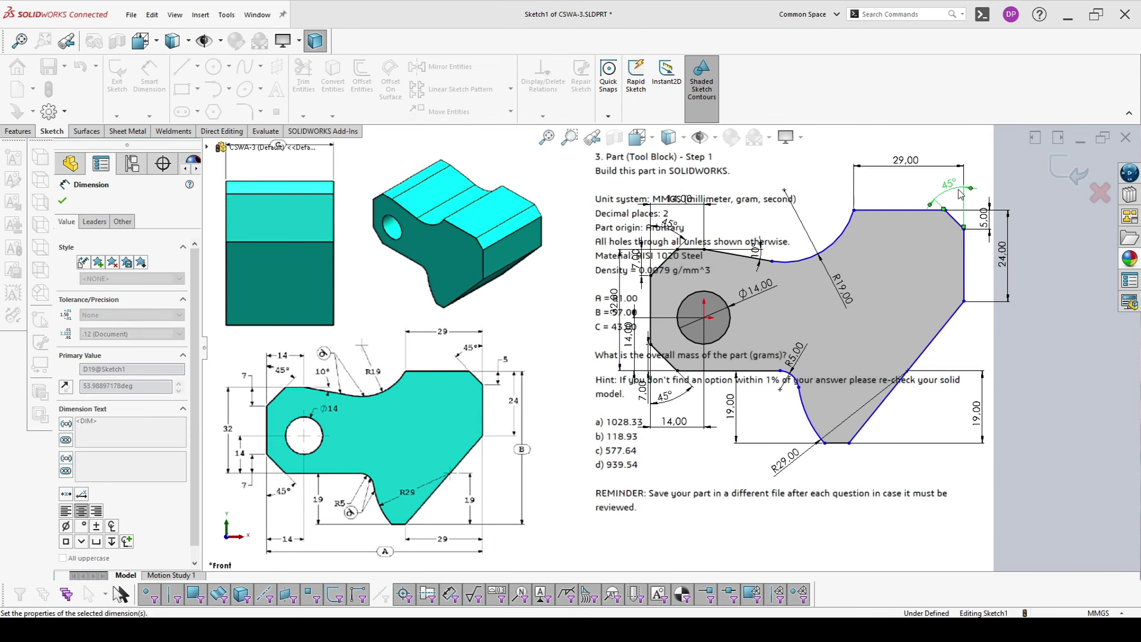
left_click(1024, 356)
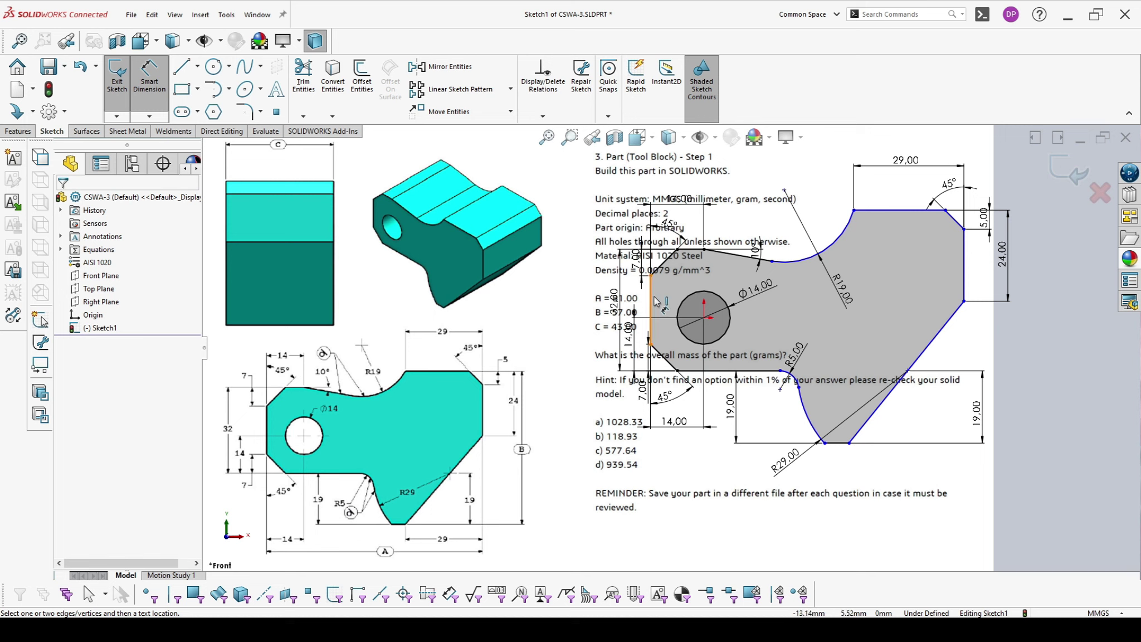
- Dimension the overall bottom width between the outer edges as =A, giving 81 mm
left_click_drag(653, 299, 968, 260)
left_click(966, 258)
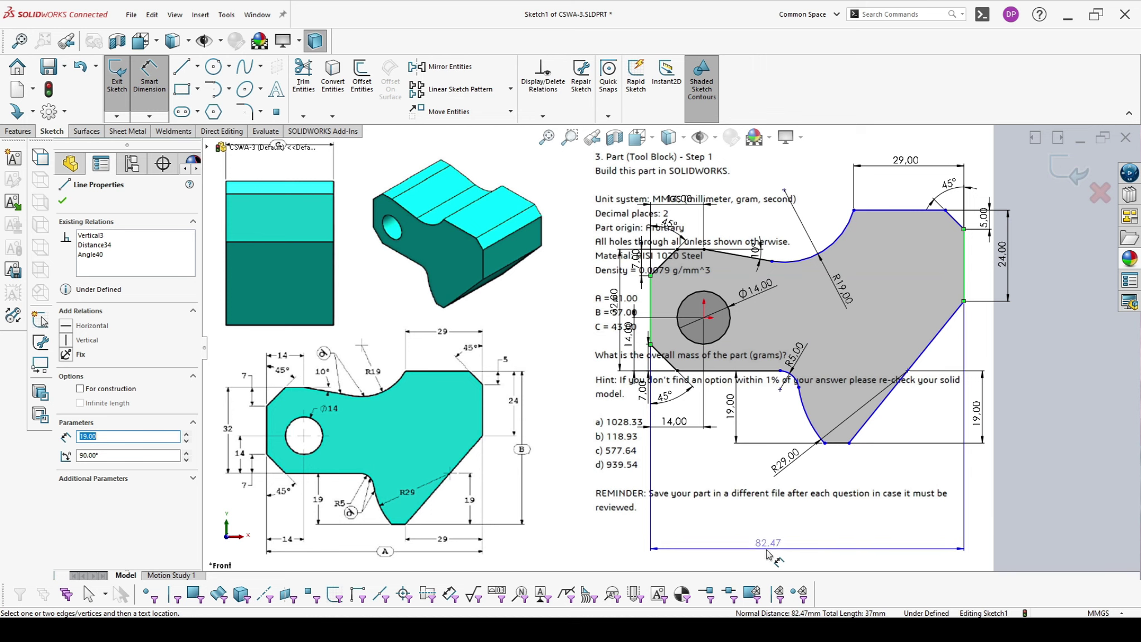
left_click(801, 534)
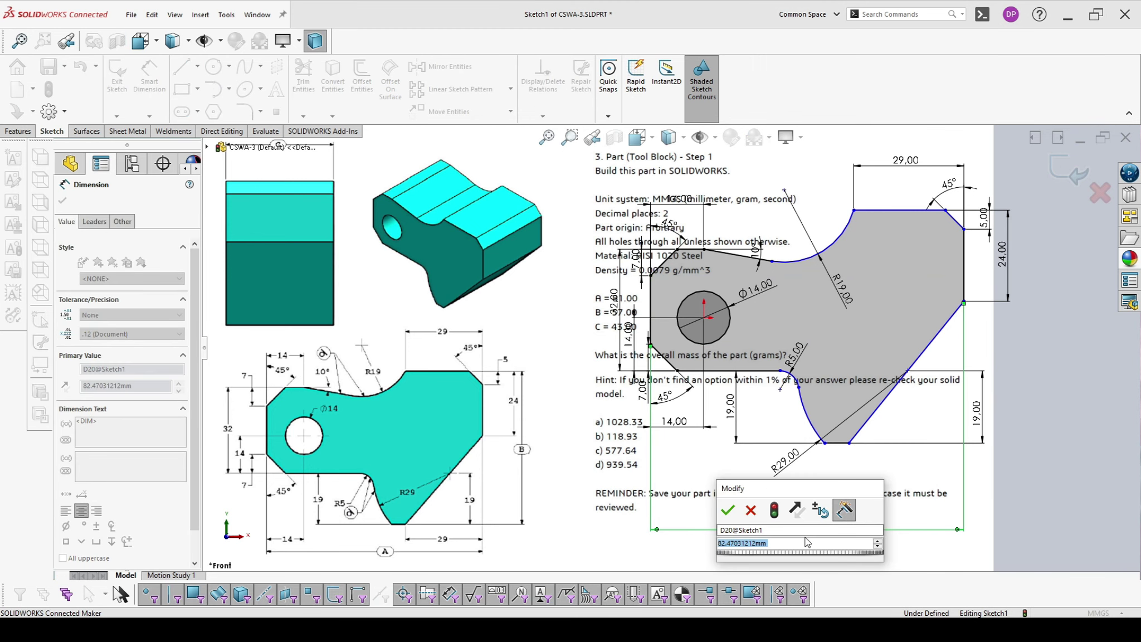
type("=")
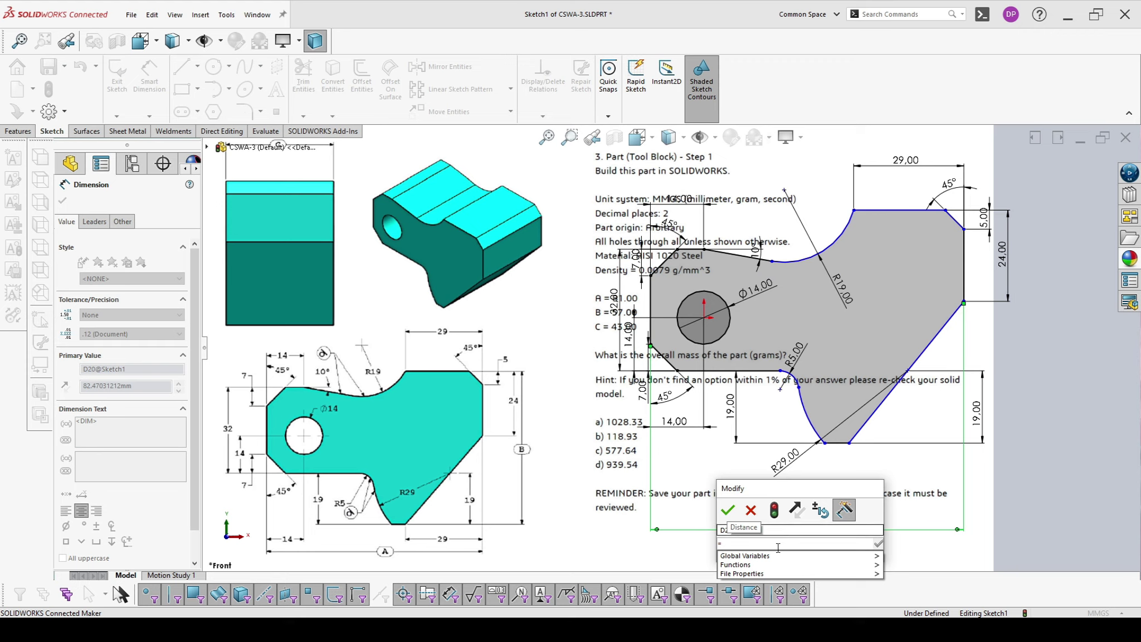
mouse_move(773, 557)
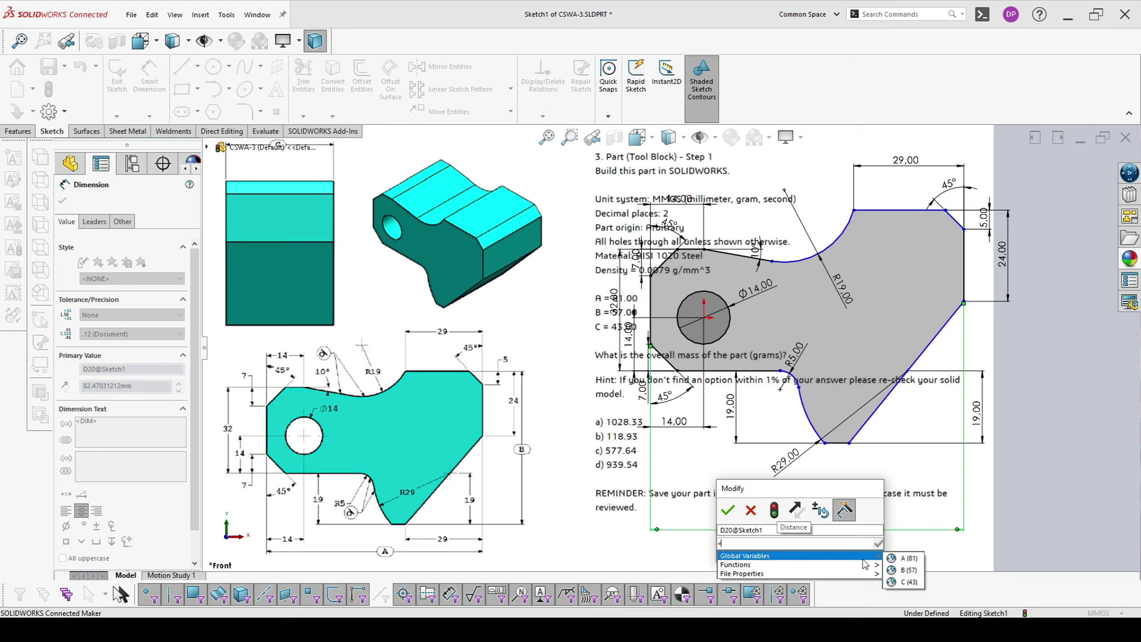
left_click(898, 558)
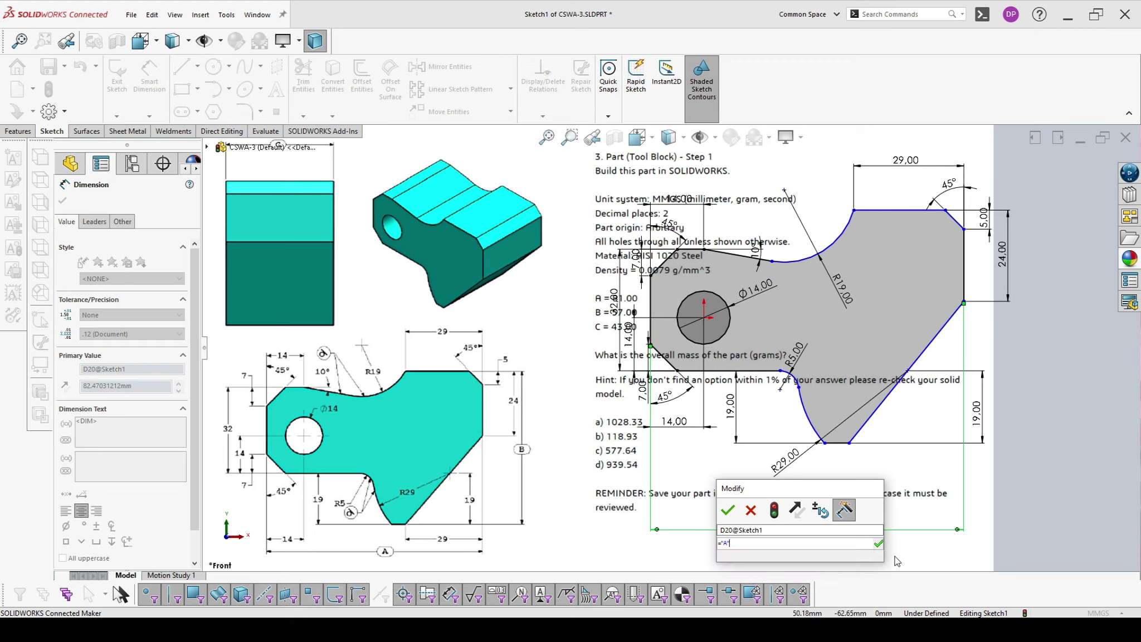
left_click(728, 509)
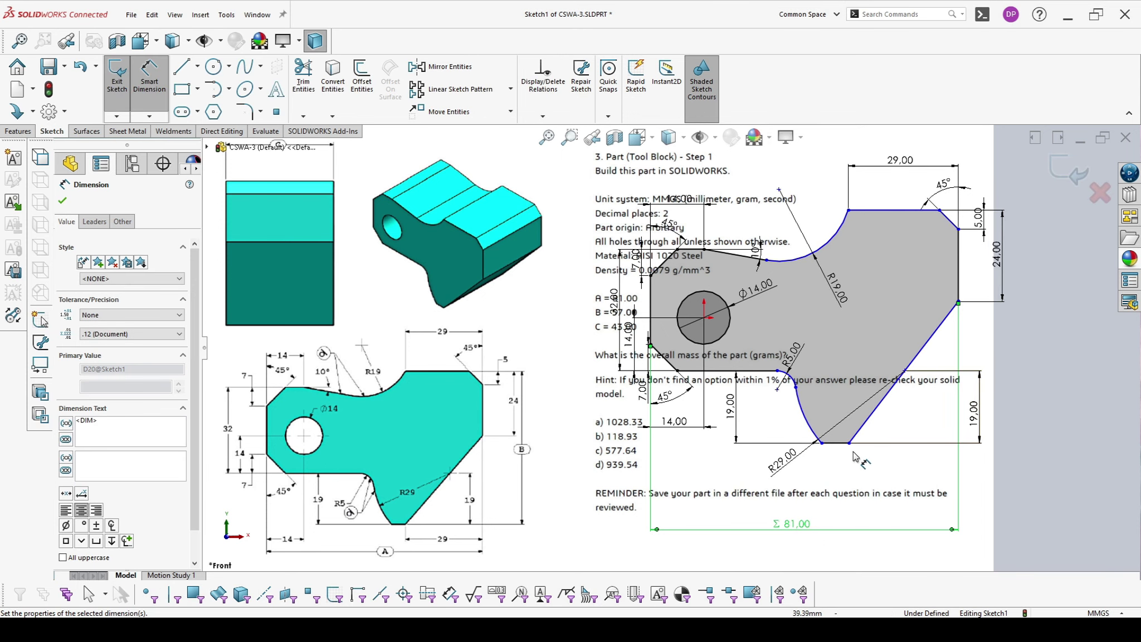
- Dimension the bottom-to-top overall height on the right as =B, giving 57 mm
left_click(835, 443)
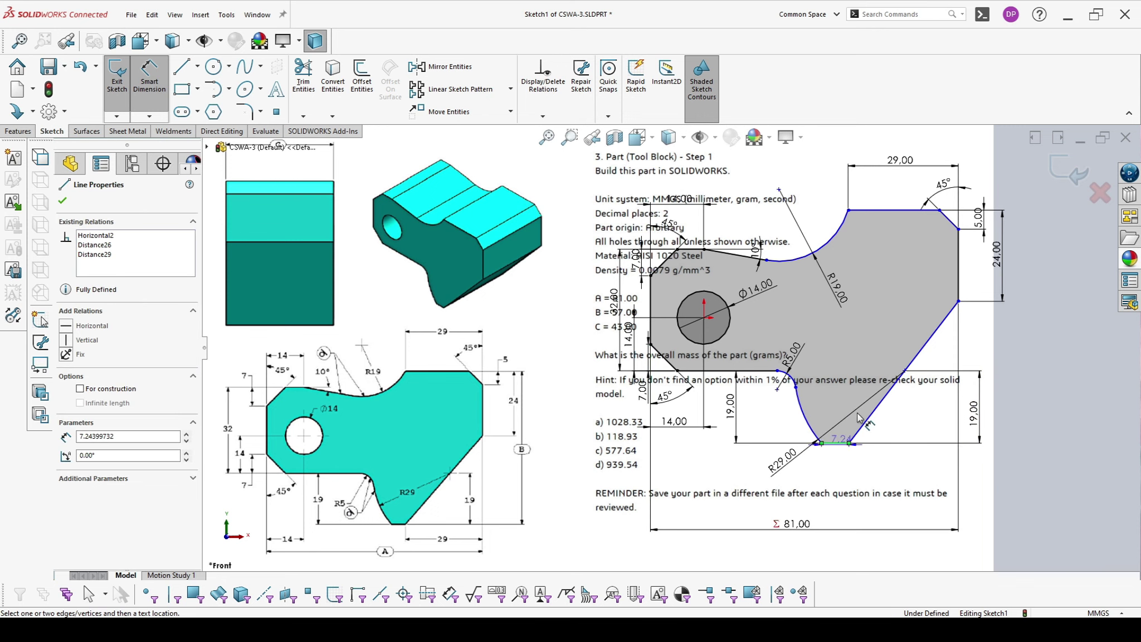
left_click(888, 210)
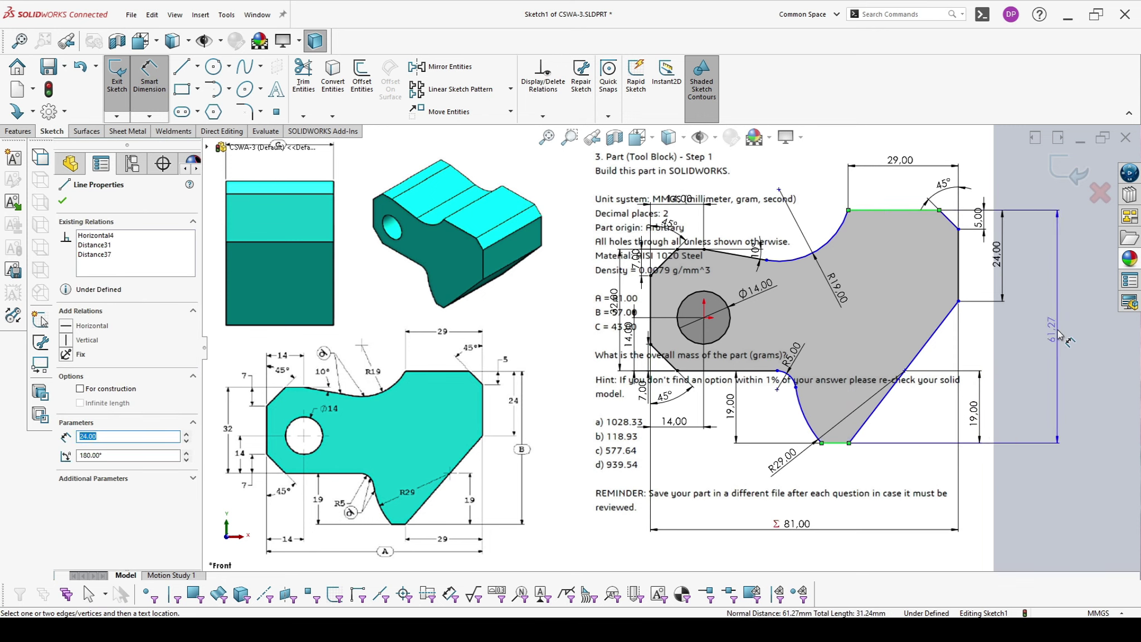
left_click(1059, 333)
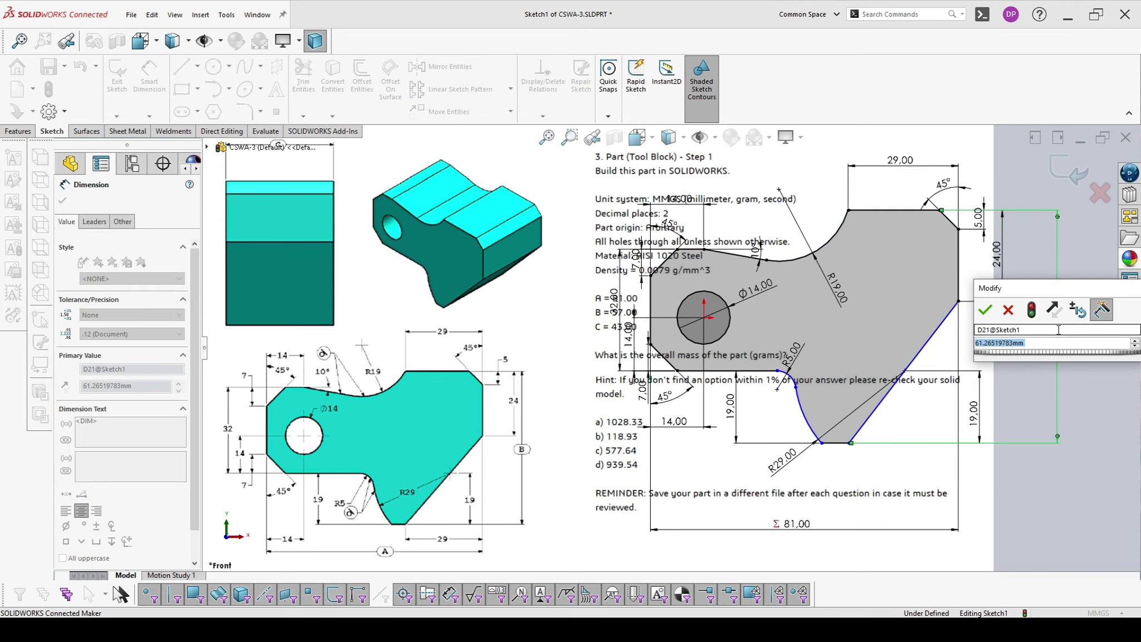
type("=")
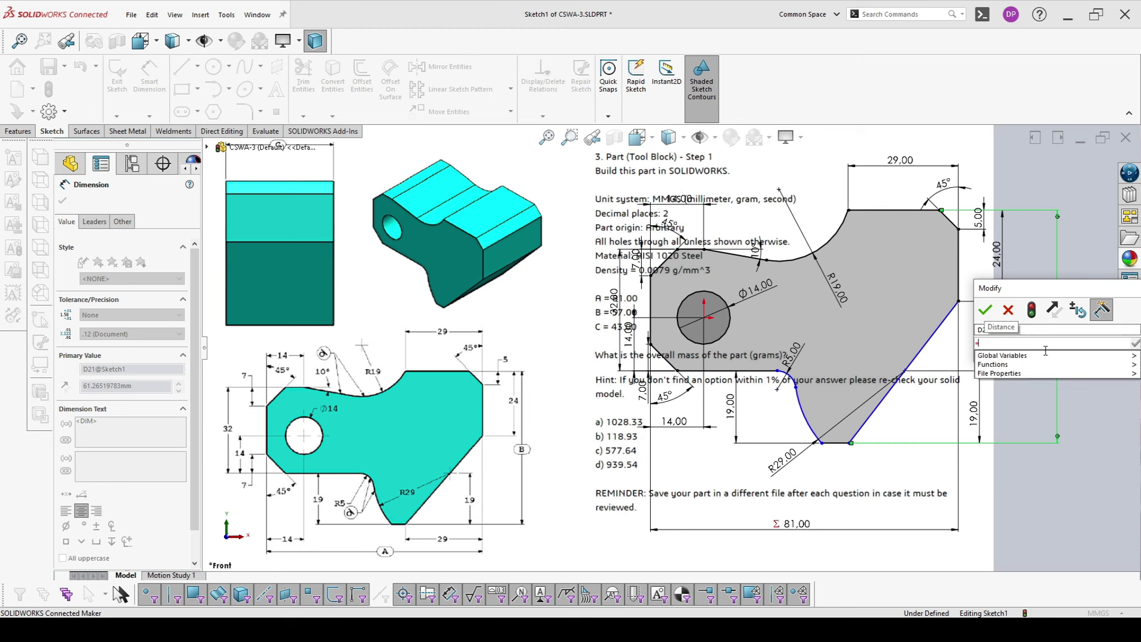
mouse_move(1036, 357)
left_click(957, 370)
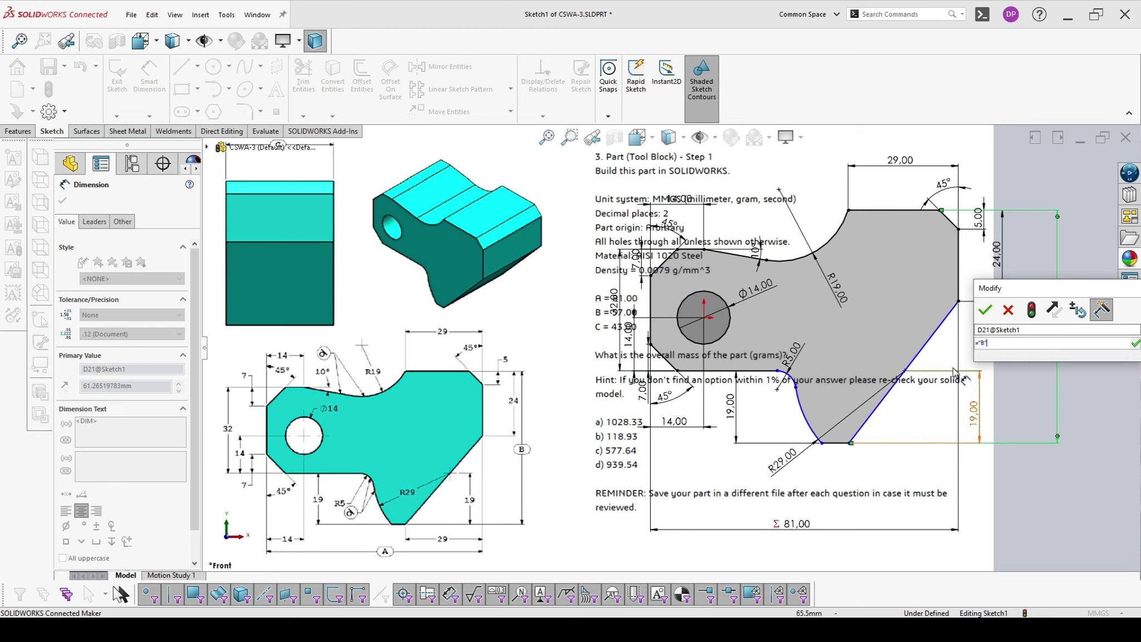
left_click(988, 311)
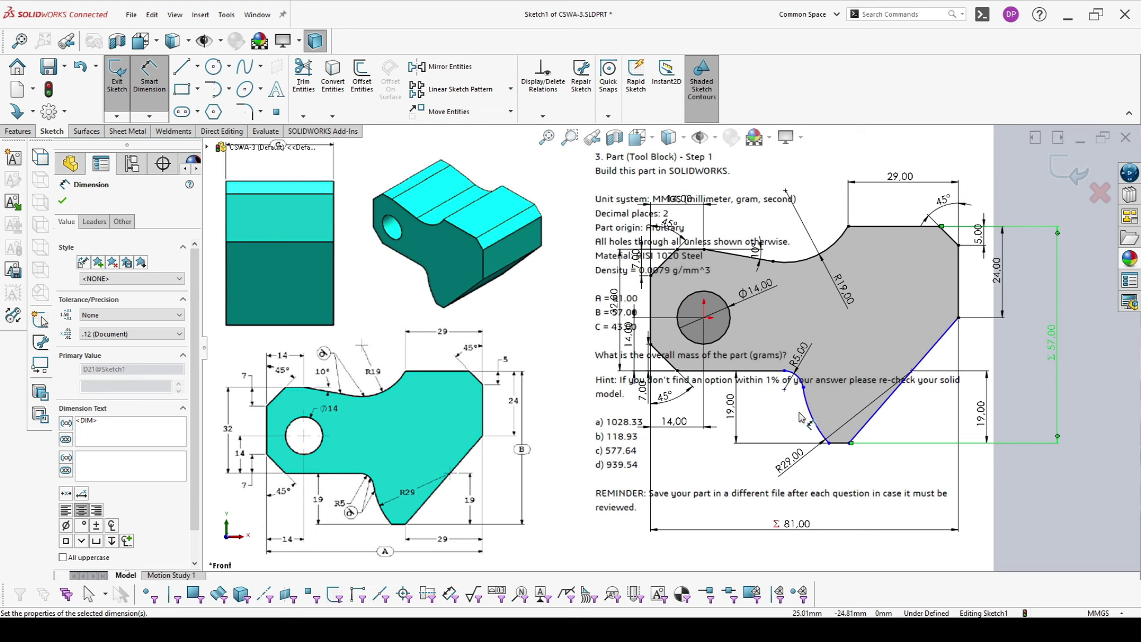
- Reposition the R5 label and check the R5 and R29 arc parameters
key("Escape")
left_click_drag(798, 355, 847, 334)
left_click(796, 377)
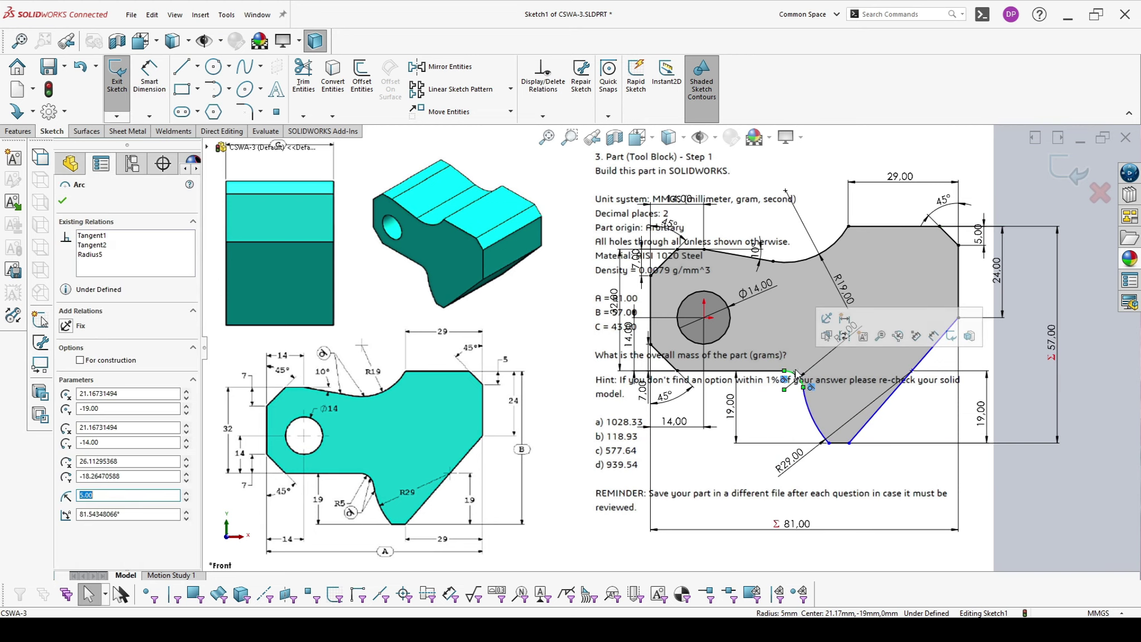
left_click(807, 406)
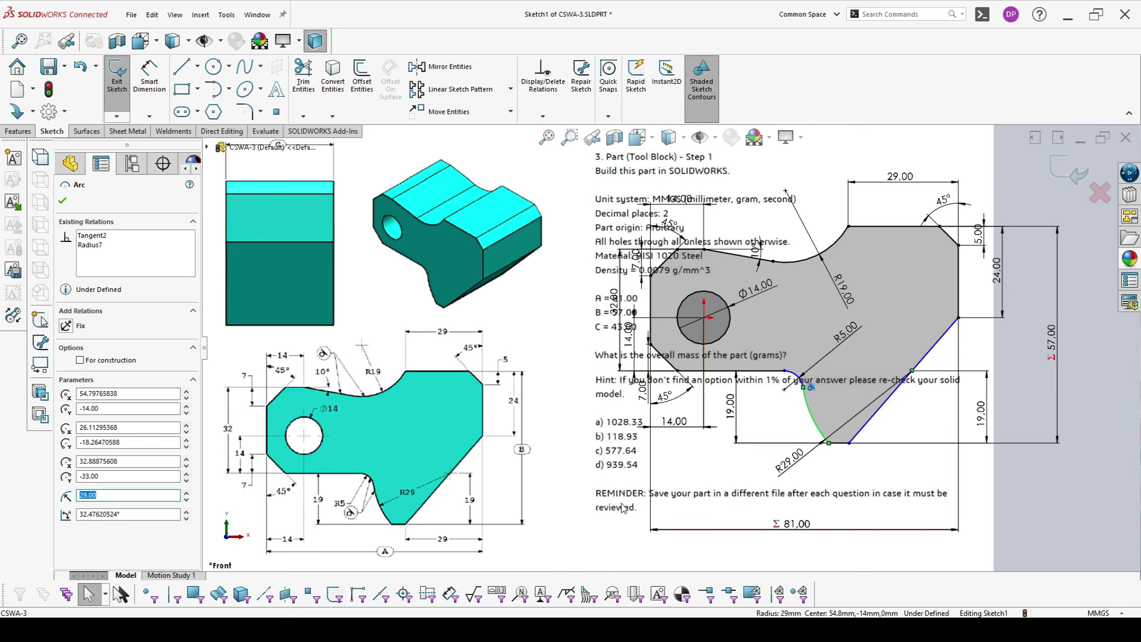
- Dimension the bottom corner to the right edge at 29 mm
left_click(143, 70)
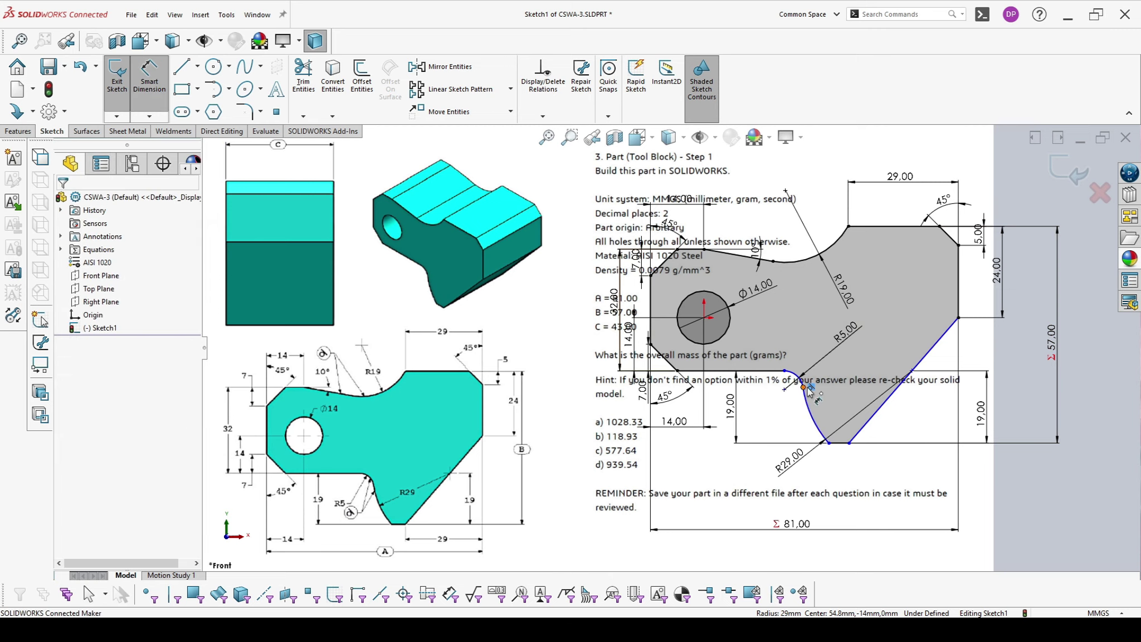
left_click(848, 443)
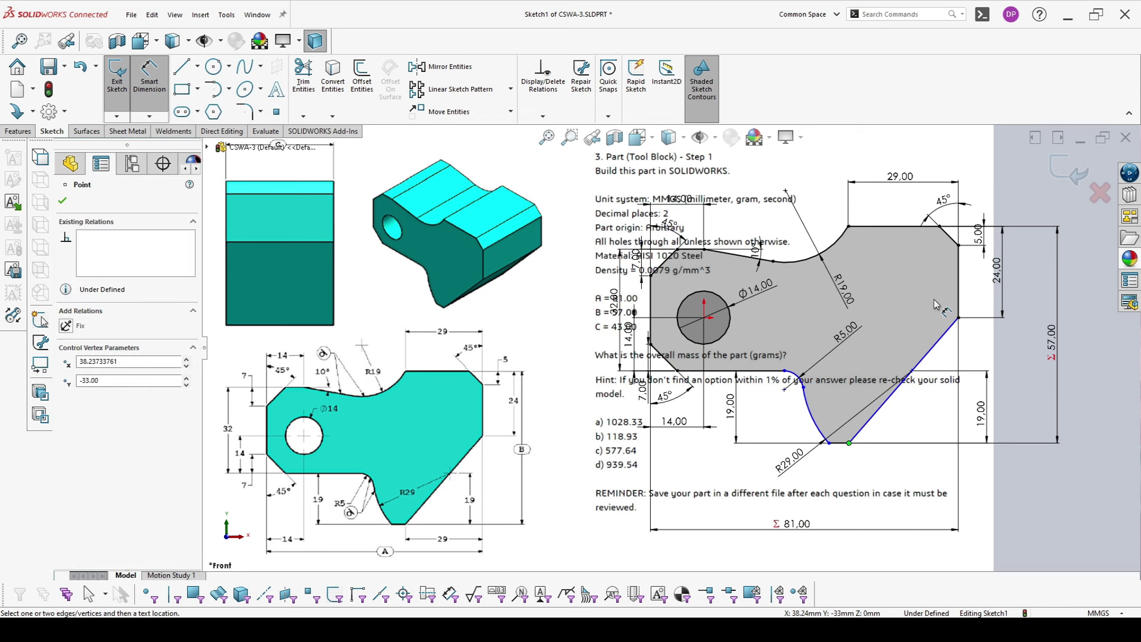
left_click(958, 284)
left_click(892, 498)
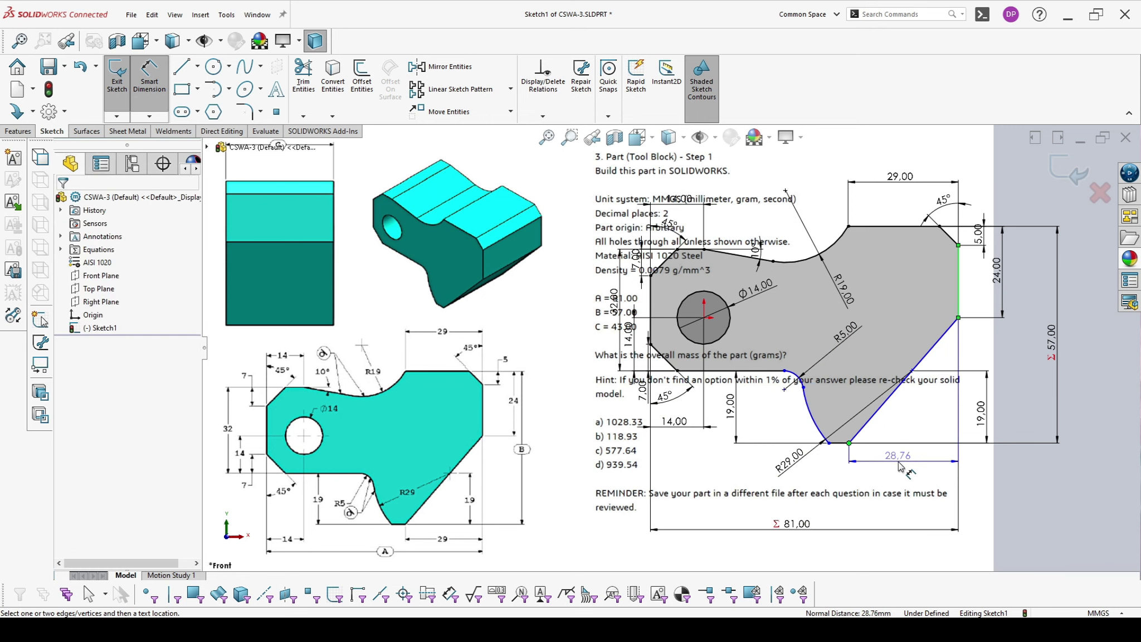
type("29")
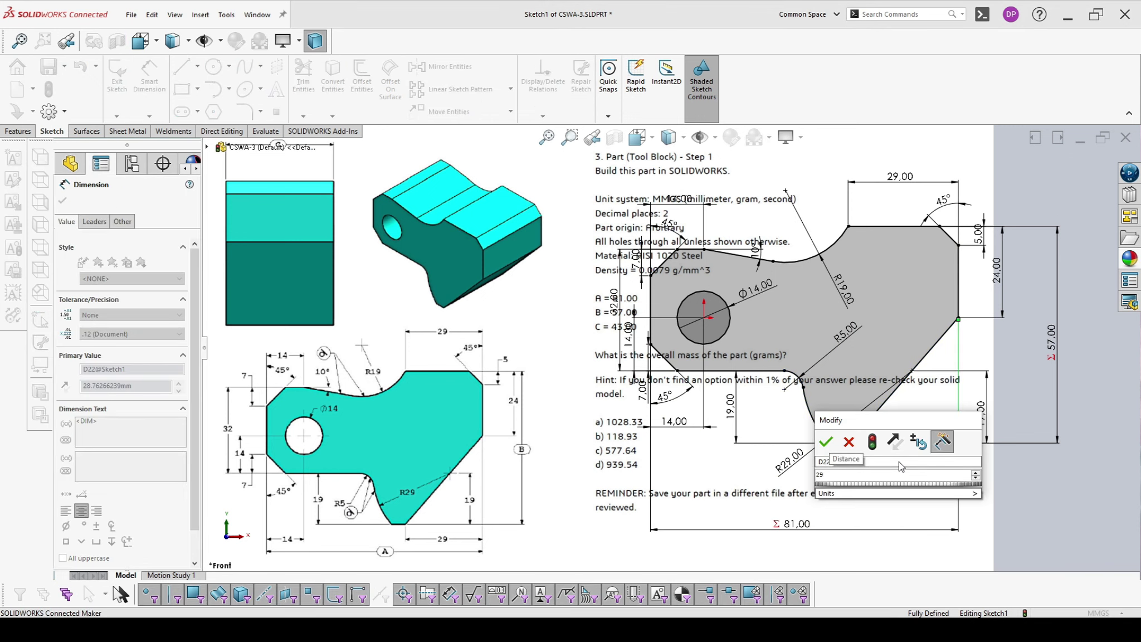
key("Return")
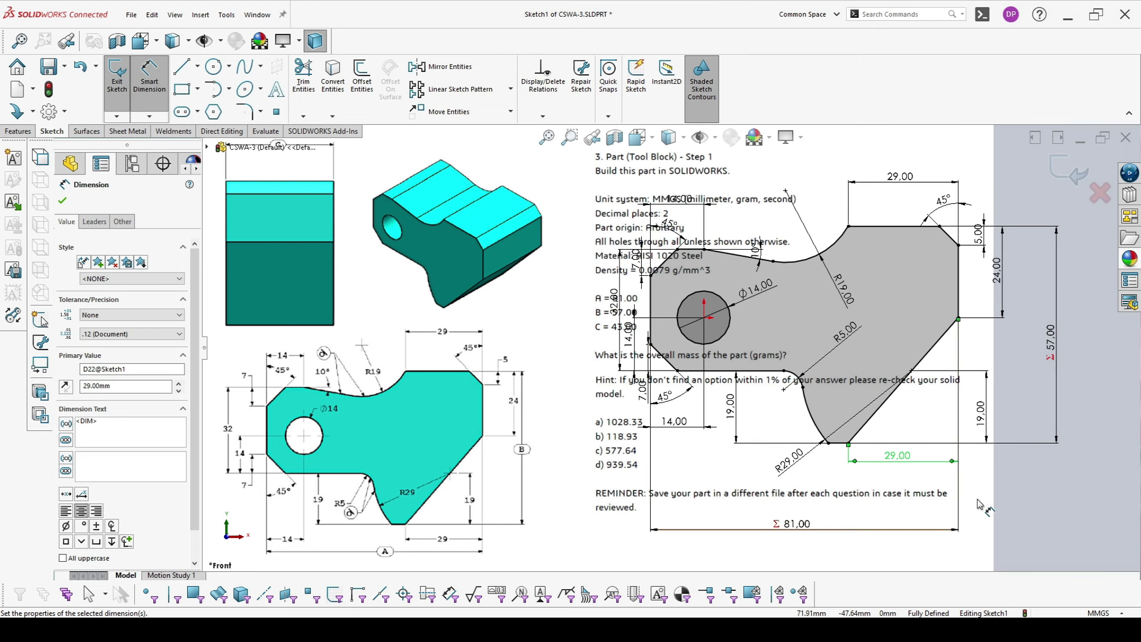
- Extrude Sketch1 into Boss-Extrude1 with depth =C, 43 mm
left_click(981, 506)
scroll(965, 502, "up", 3)
scroll(558, 332, "down", 5)
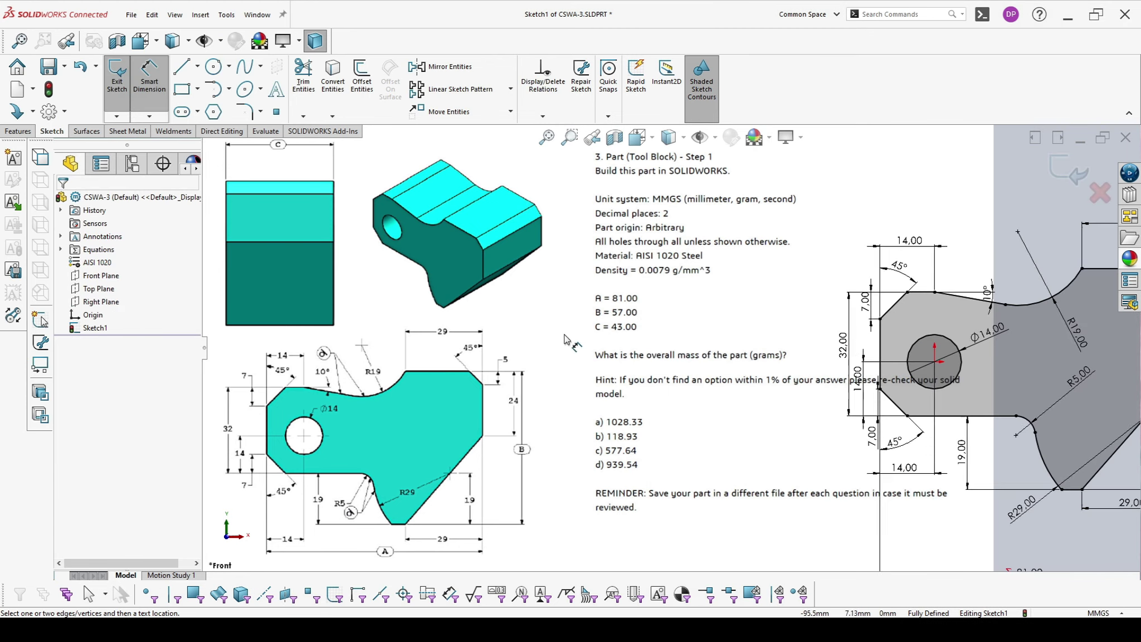
scroll(916, 426, "up", 2)
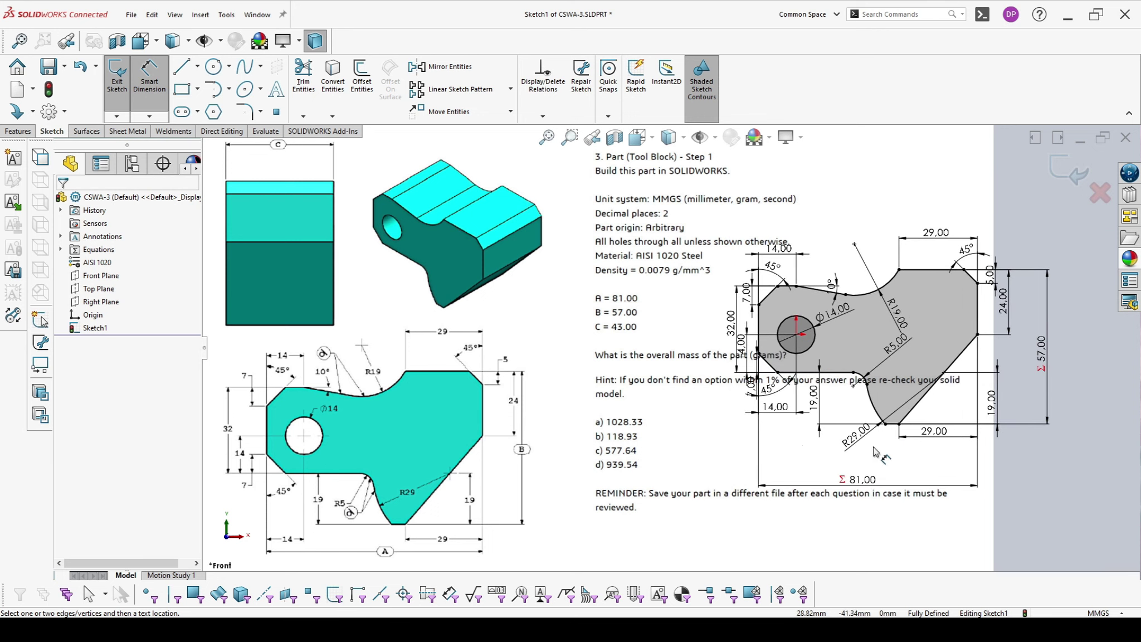
left_click(22, 135)
left_click(121, 75)
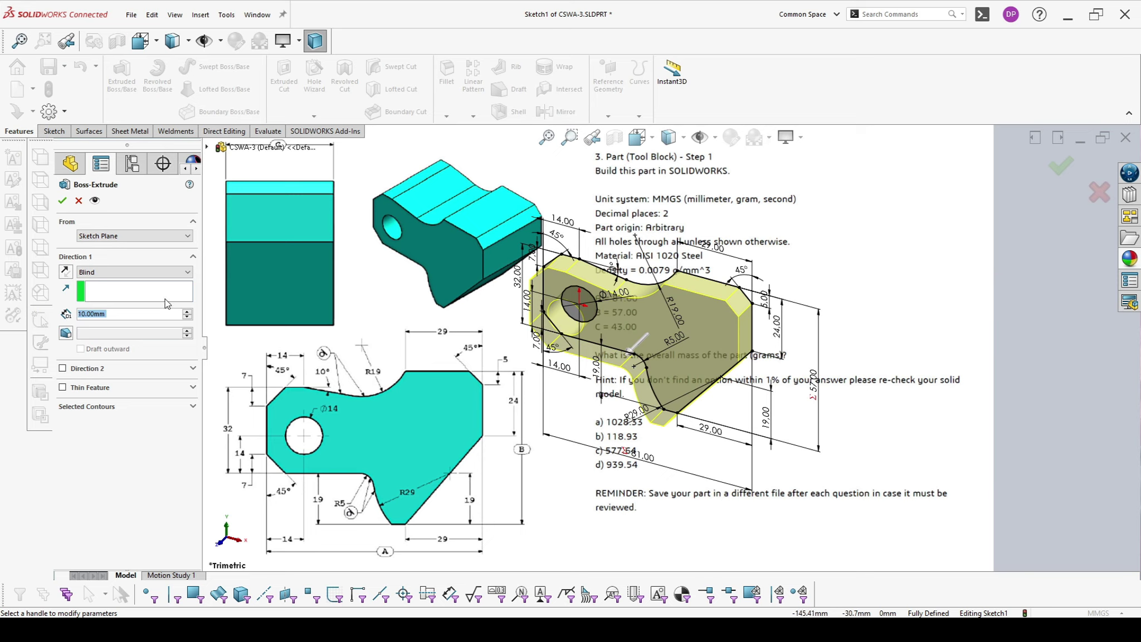
type("=")
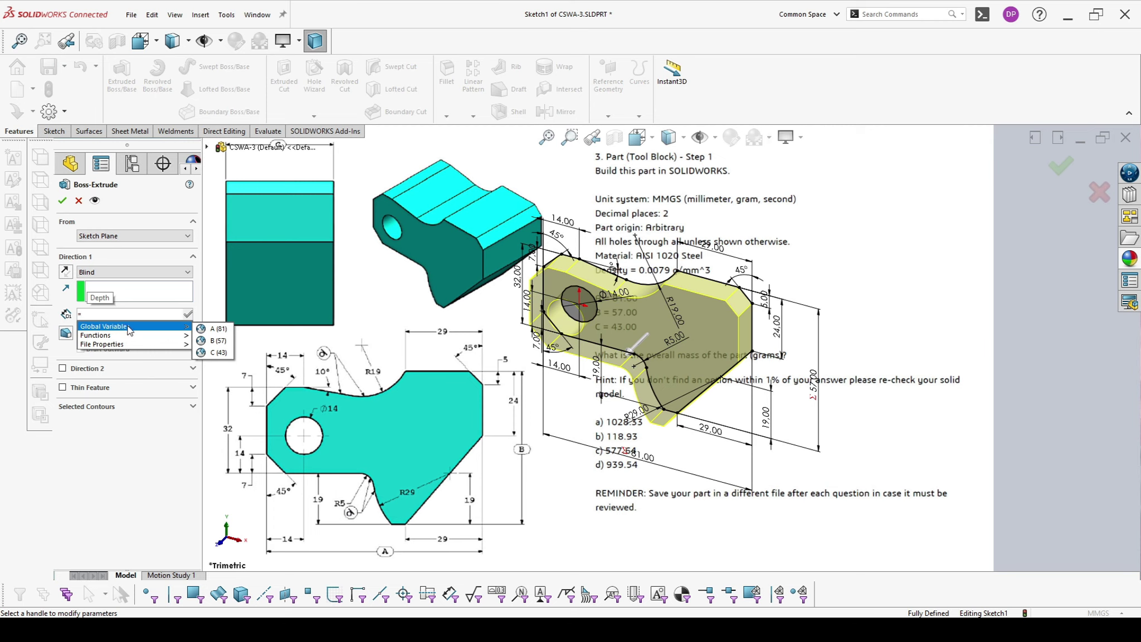
left_click(204, 349)
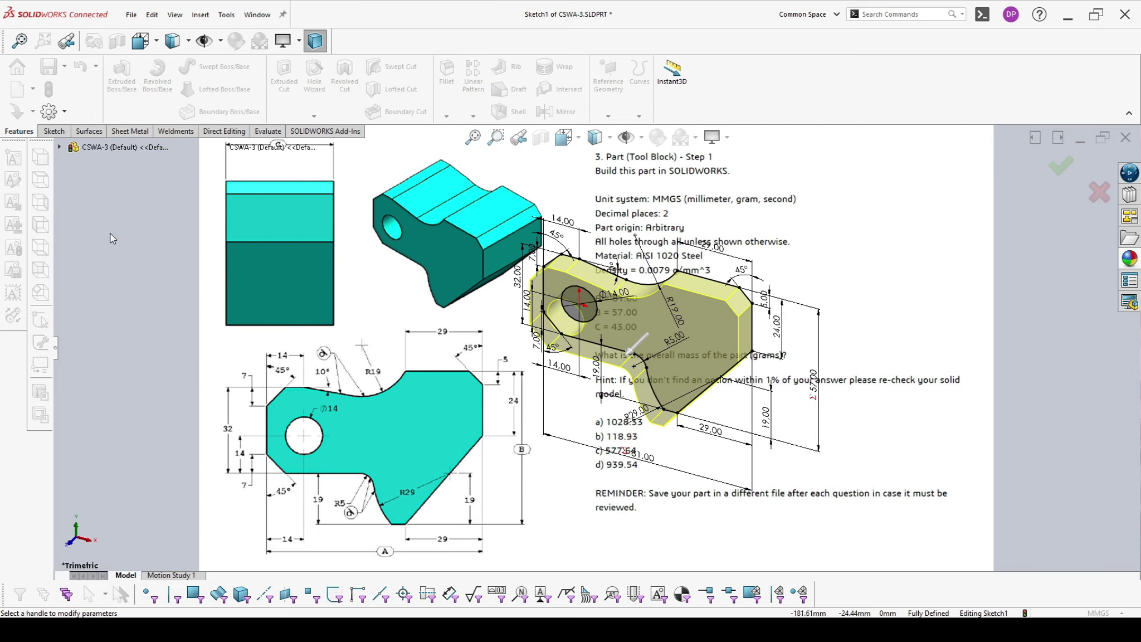
left_click(58, 347)
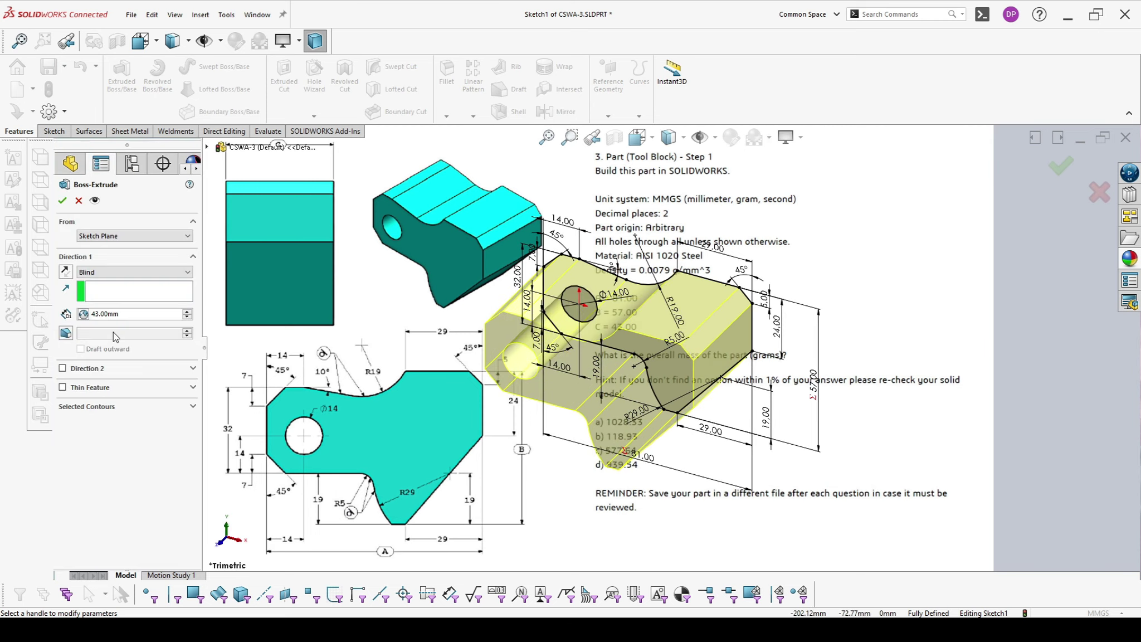
left_click(62, 201)
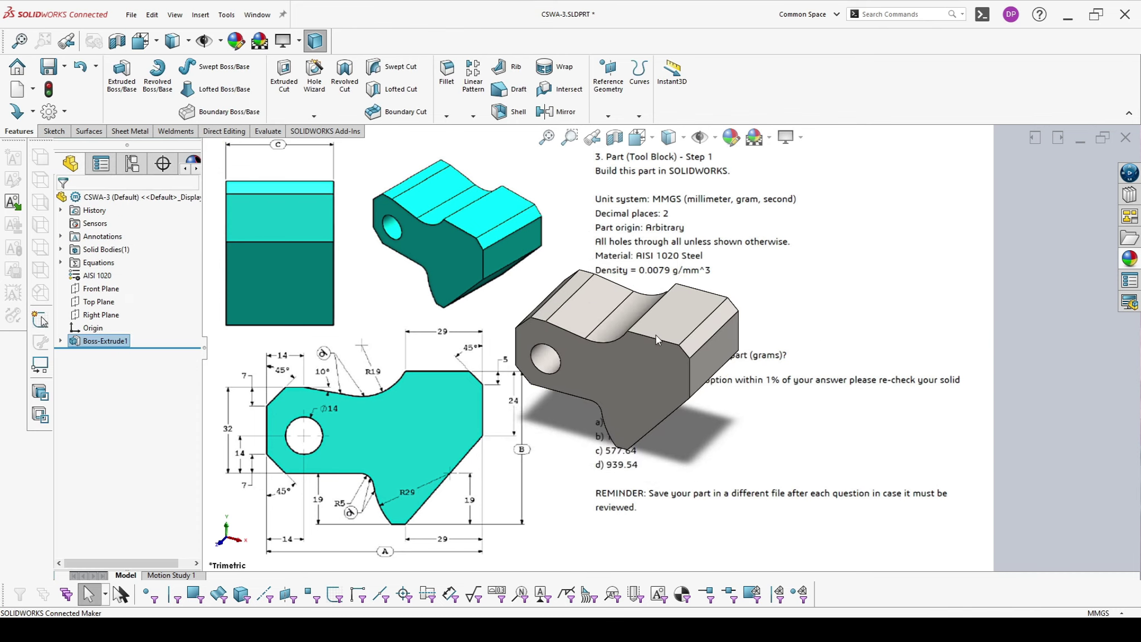
mouse_move(656, 335)
middle_mouse_down()
mouse_move(709, 324)
mouse_move(683, 340)
mouse_move(657, 317)
middle_mouse_up()
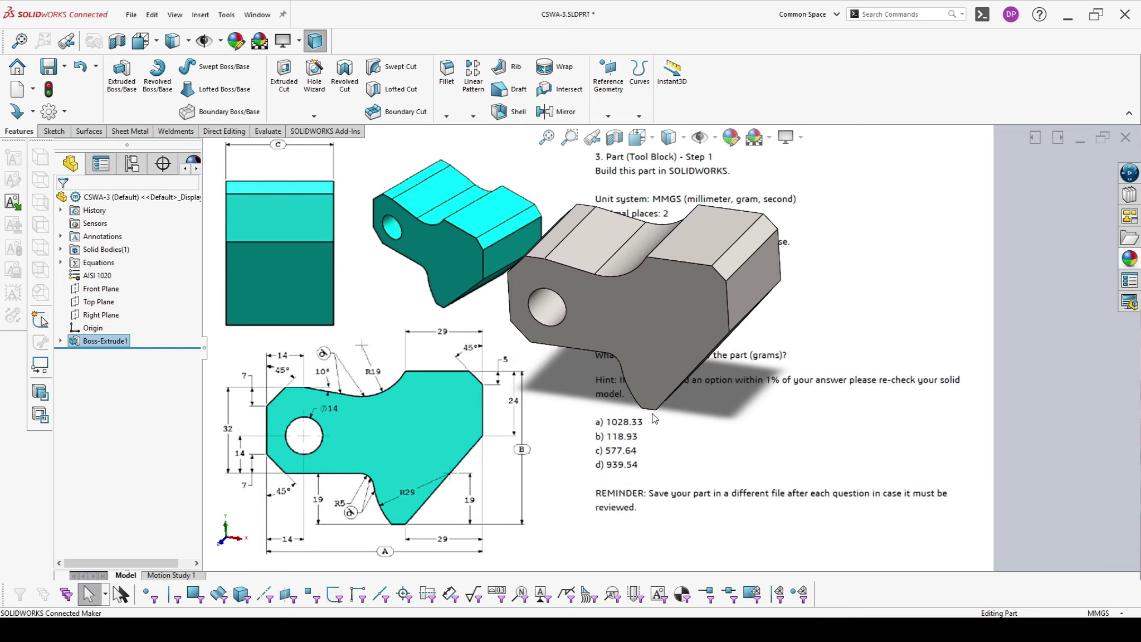
scroll(650, 413, "up", 2)
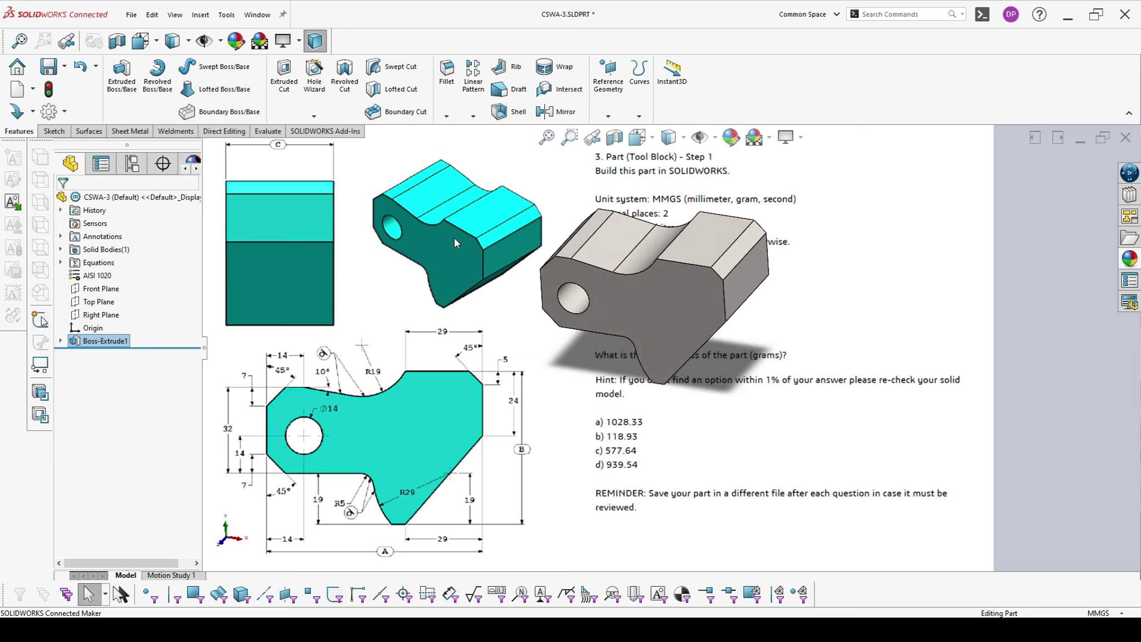
- Run Evaluate > Mass Properties, move the dialog aside, and highlight Mass = 939.54 grams
left_click(261, 134)
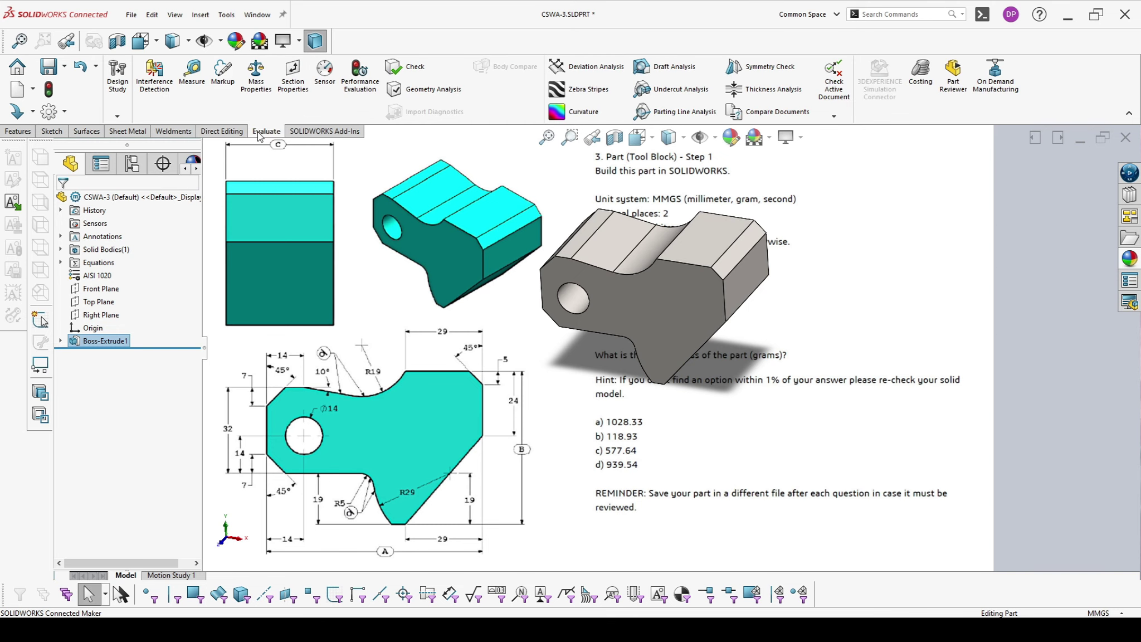
left_click(260, 83)
left_click_drag(313, 122, 273, 67)
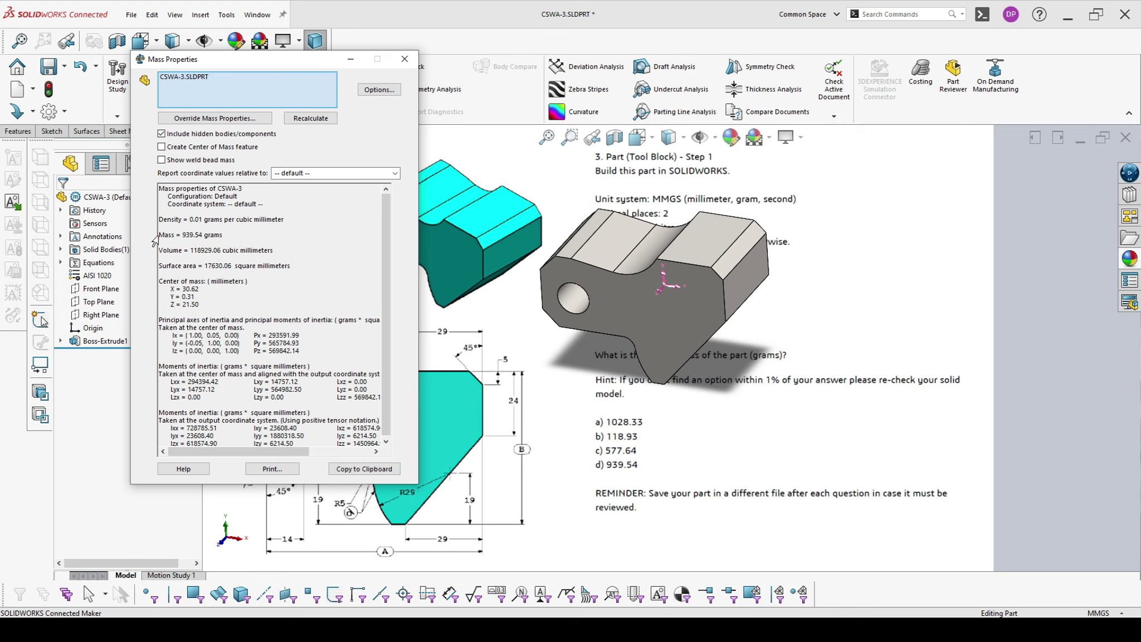
left_click_drag(174, 234, 224, 235)
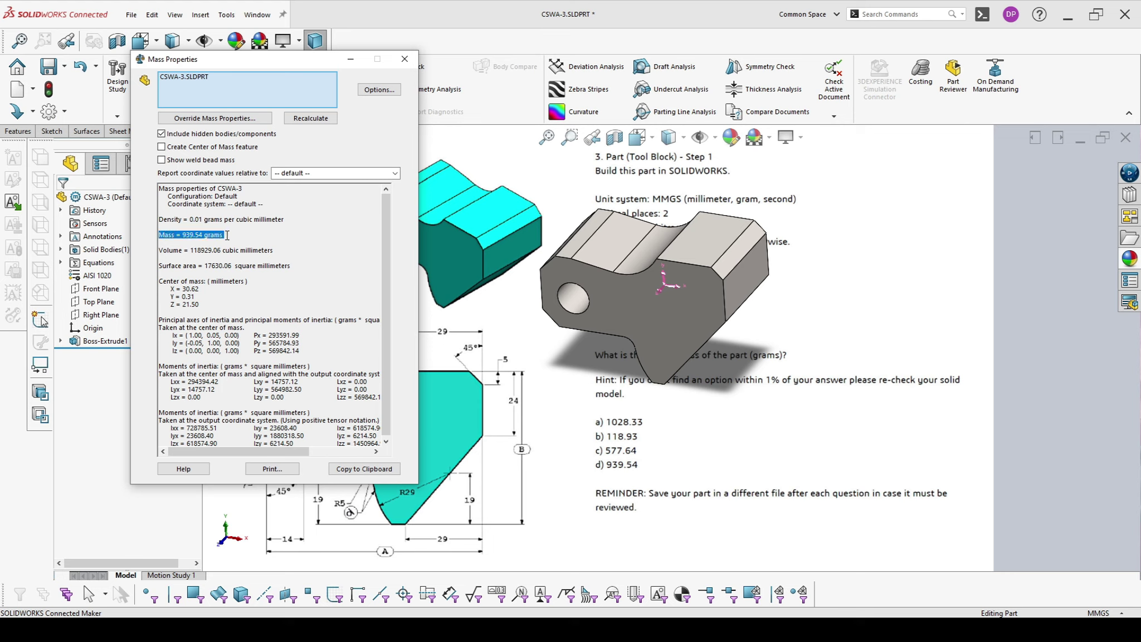